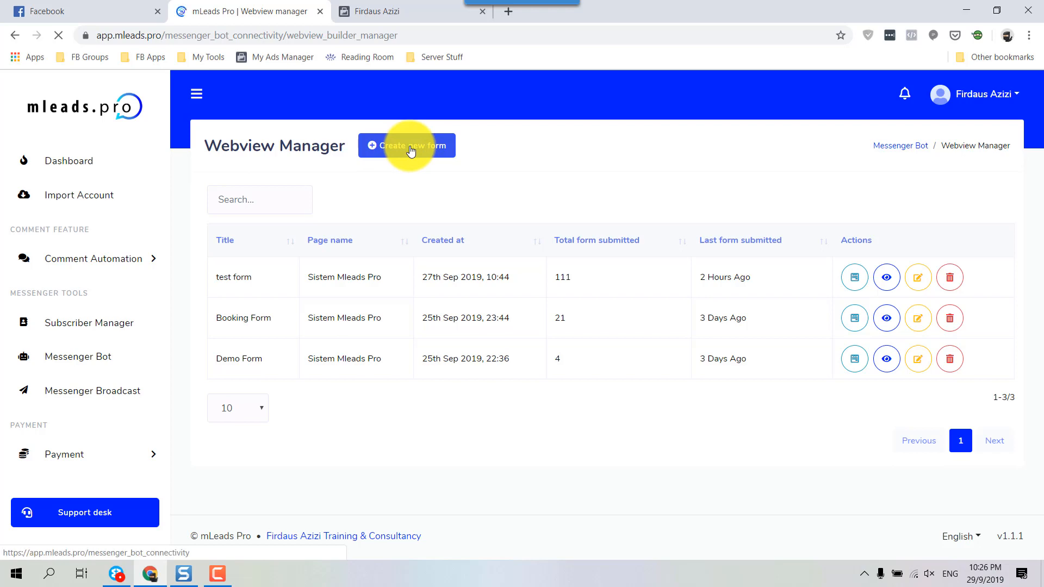
# Step: Create a new form with name 'Nama Form (Untuk Rujukan Kita)' and title 'Nama Form (Untuk Paparan Umum)'
pyautogui.click(410, 151)
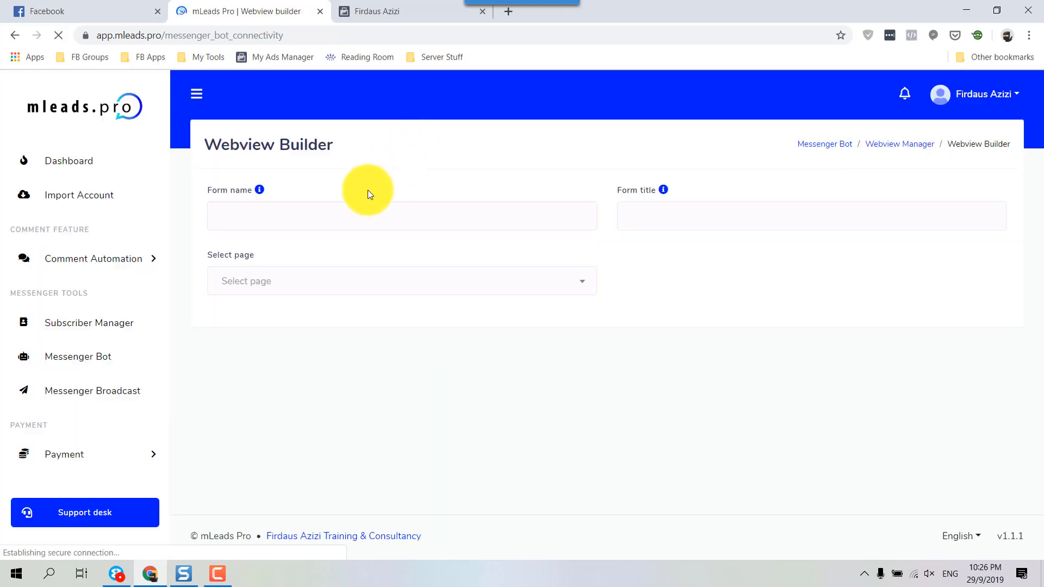
pyautogui.click(298, 216)
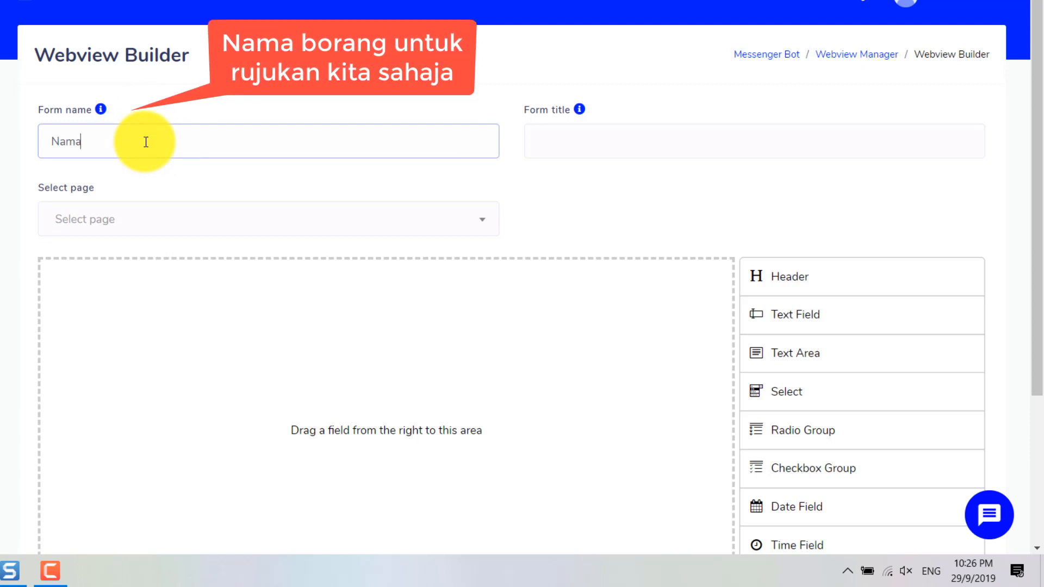
pyautogui.write('Nama Form (Untuk Rujukan')
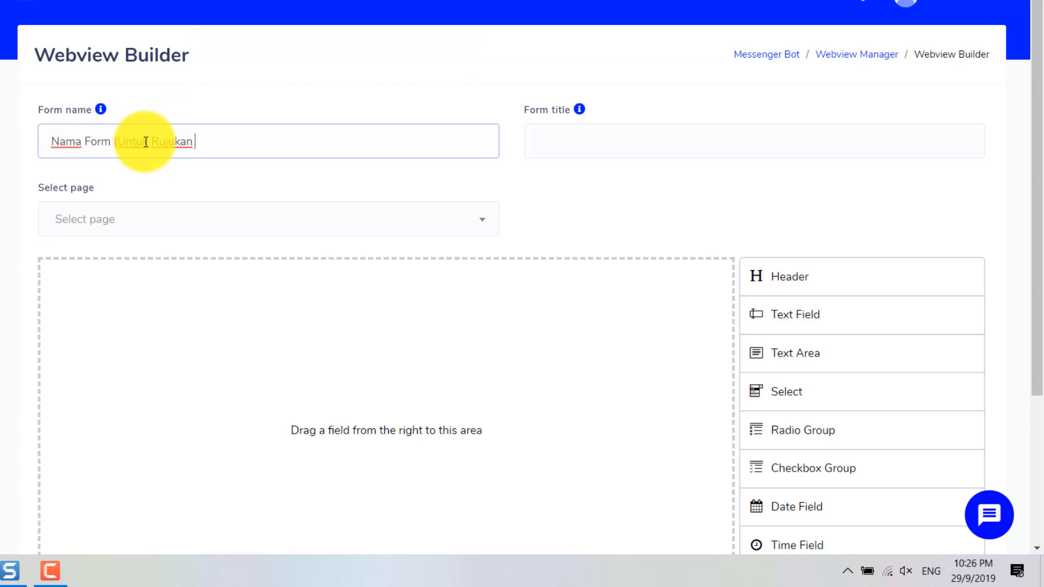
pyautogui.write(' Kita)')
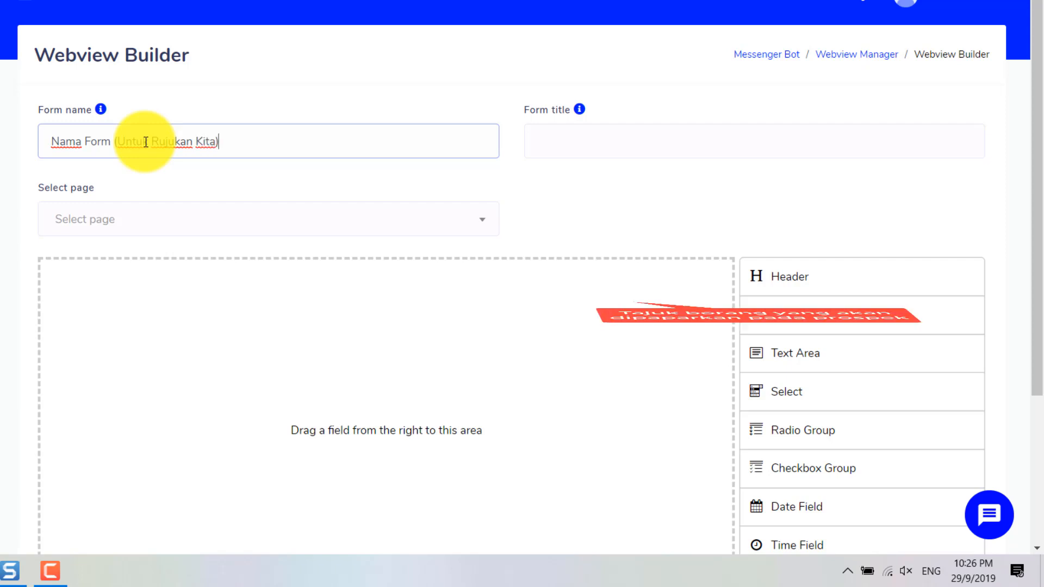
pyautogui.press('Tab')
pyautogui.press('Tab')
pyautogui.write('Nama F')
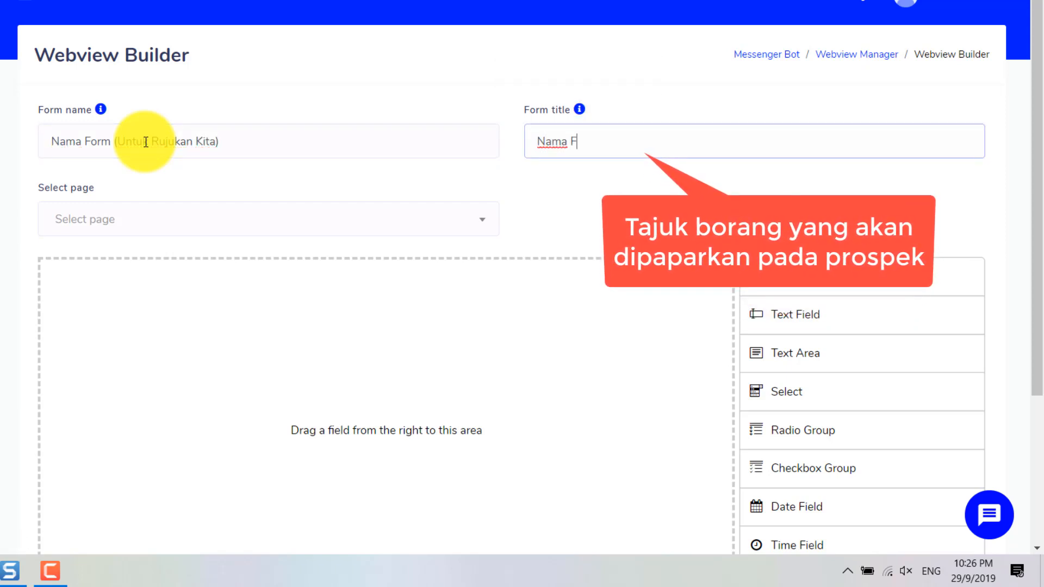
pyautogui.write('orm (Untuk Paparan Umum')
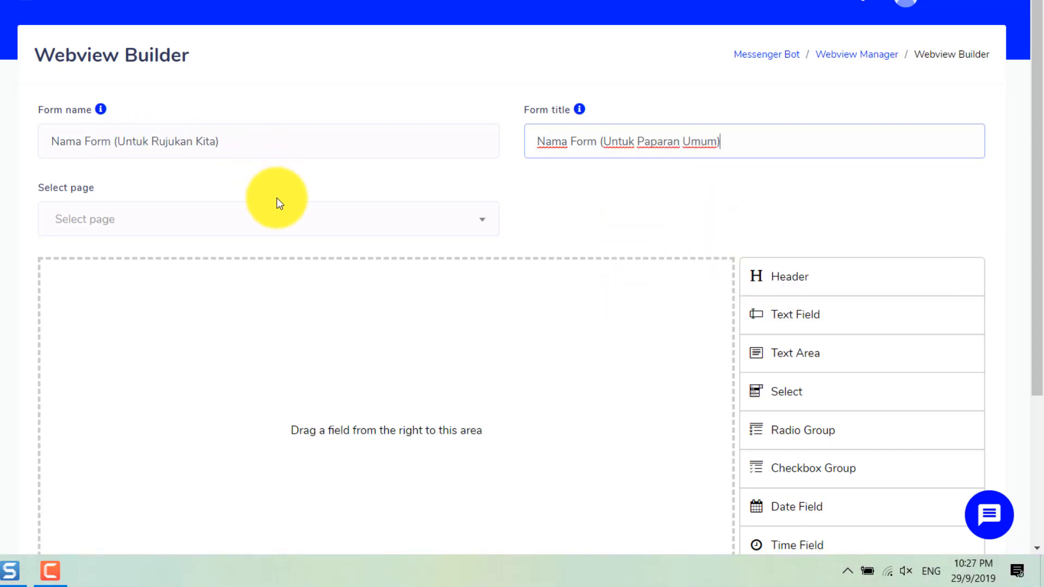
pyautogui.click(232, 221)
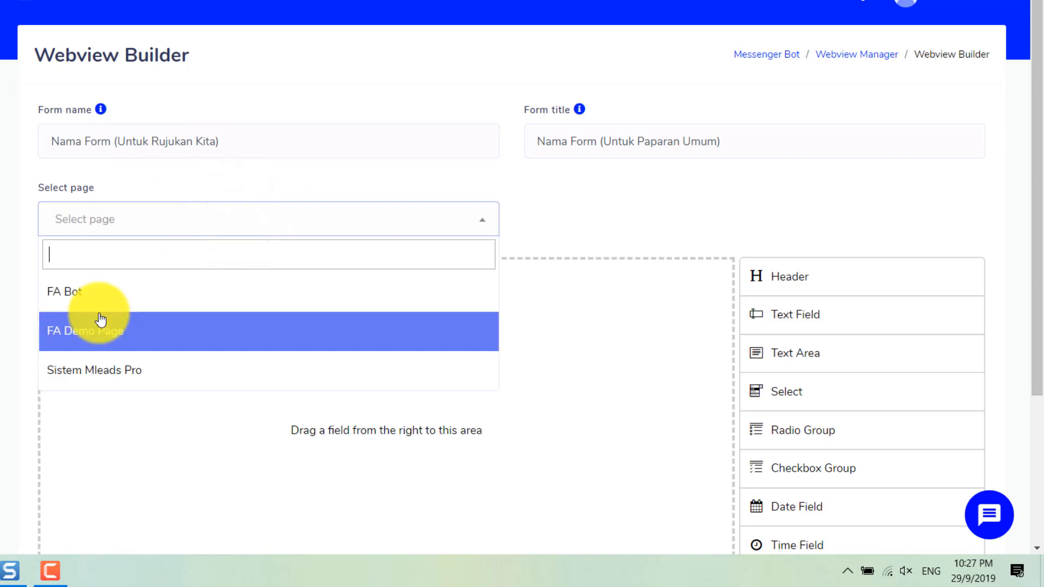
# Step: Link the form to the FA Bot page and drop a Text Field into it
pyautogui.click(104, 292)
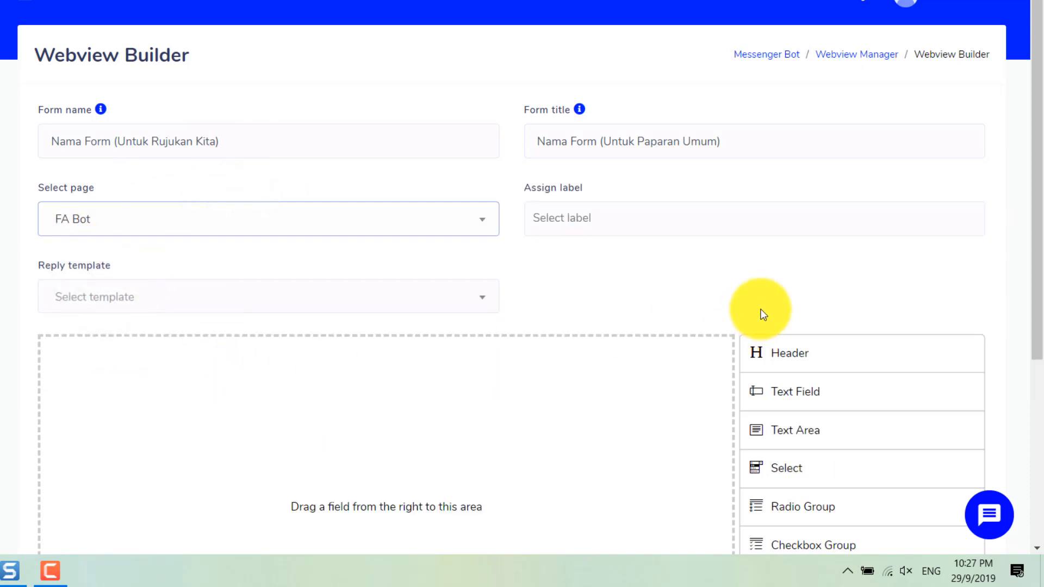
pyautogui.scroll(-2, 764, 314)
pyautogui.moveTo(823, 301); pyautogui.dragTo(343, 299)
pyautogui.scroll(-3, 179, 97)
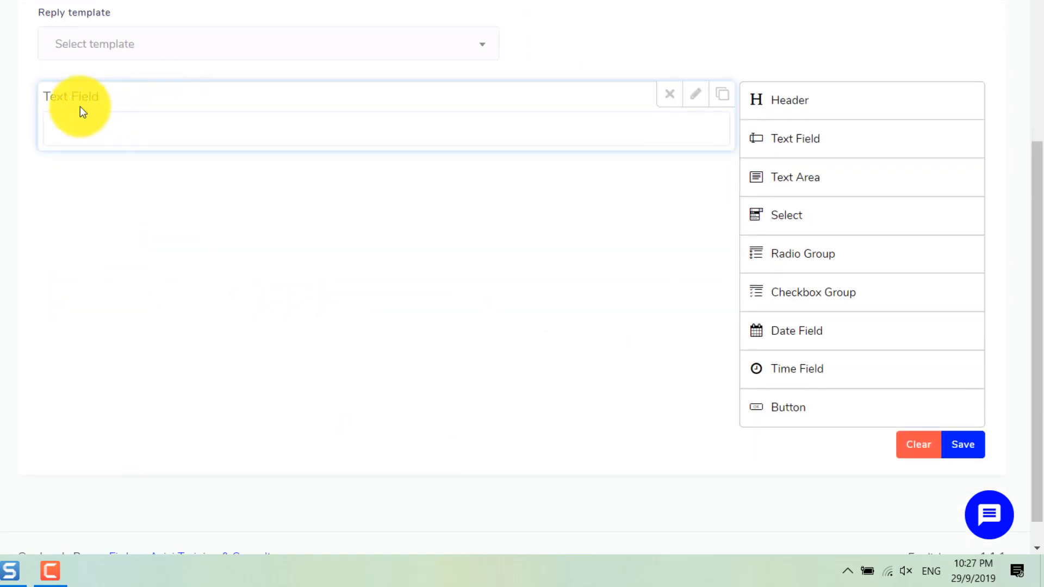
# Step: Label the text field Nama Penuh, make it required, and set its name to nama
pyautogui.click(695, 94)
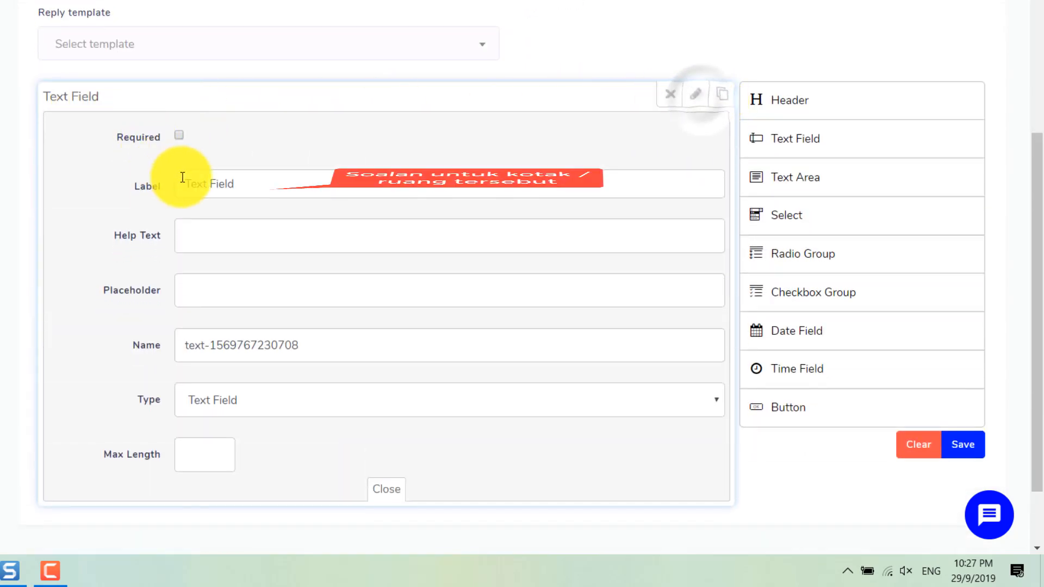
pyautogui.tripleClick(205, 183)
pyautogui.write('Nama Penuh')
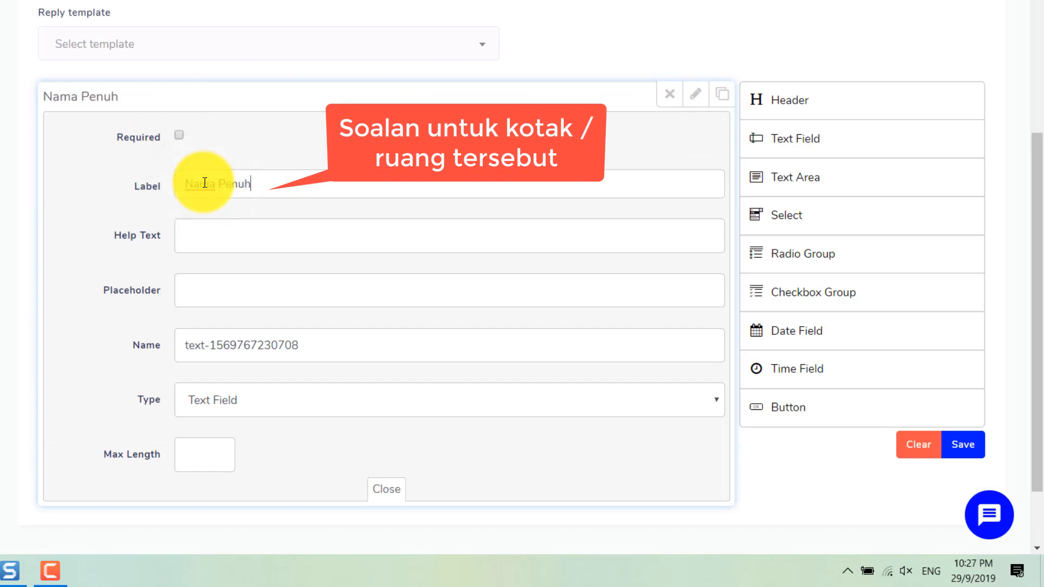
pyautogui.click(179, 135)
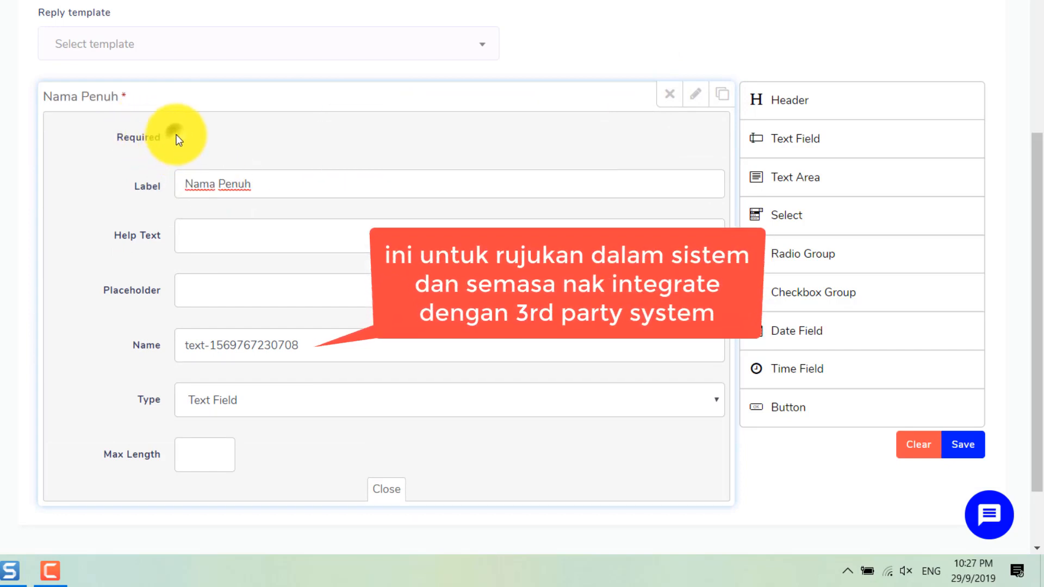
pyautogui.tripleClick(217, 345)
pyautogui.write('nama')
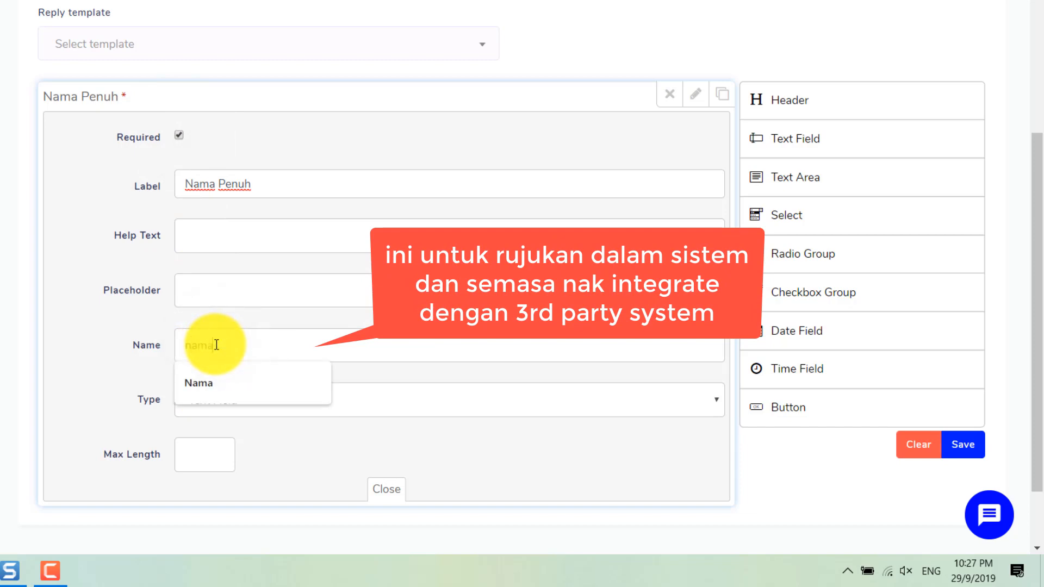
pyautogui.click(268, 435)
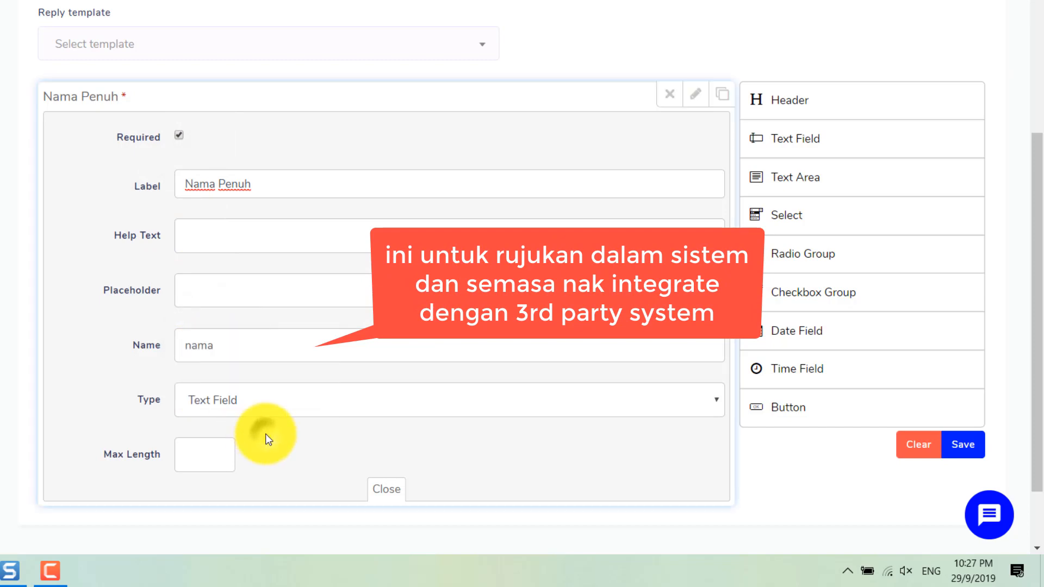
pyautogui.click(376, 492)
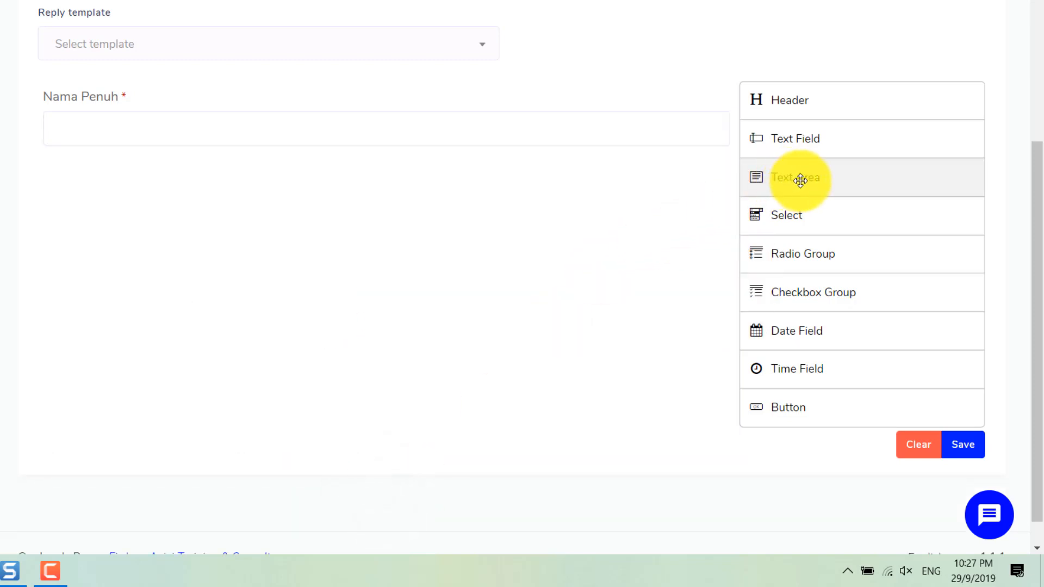
# Step: Add a required tel-type field Nombor Telefon, placeholder 01xxxxxxxx, named nombor-telefon
pyautogui.moveTo(839, 146); pyautogui.dragTo(441, 187)
pyautogui.click(694, 165)
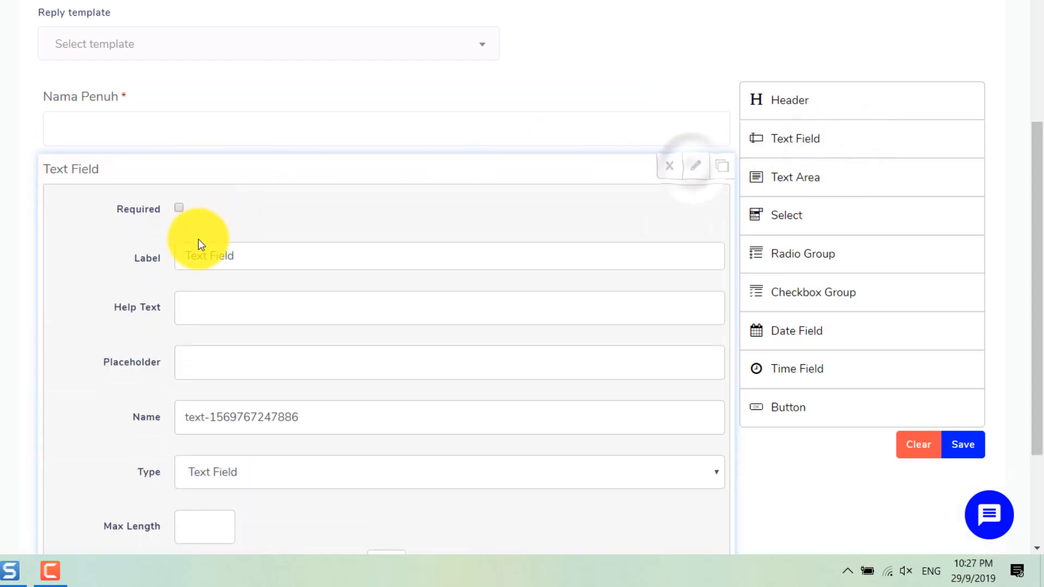
pyautogui.click(180, 207)
pyautogui.tripleClick(205, 257)
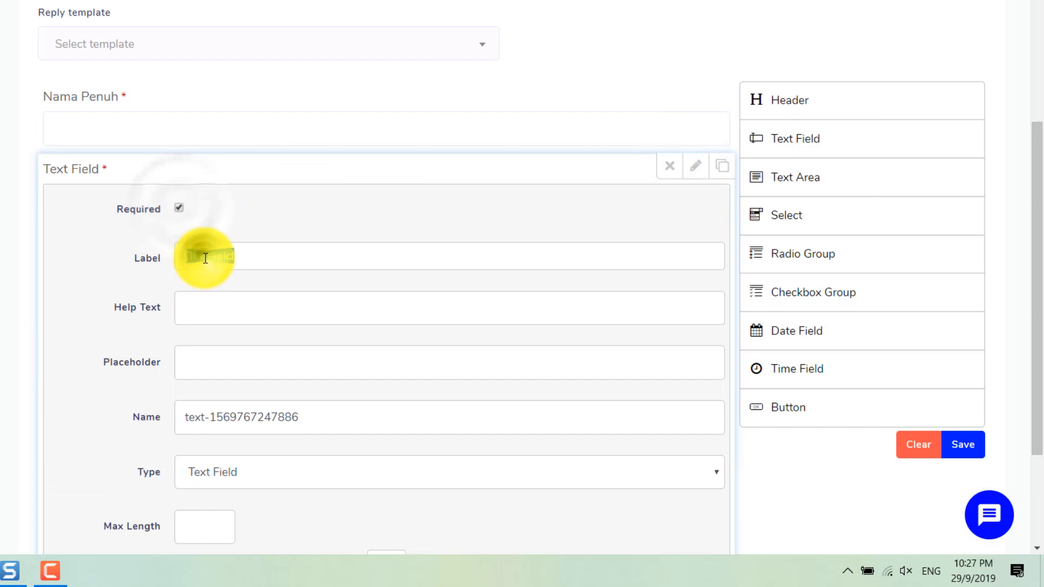
pyautogui.write('Nombor Tele')
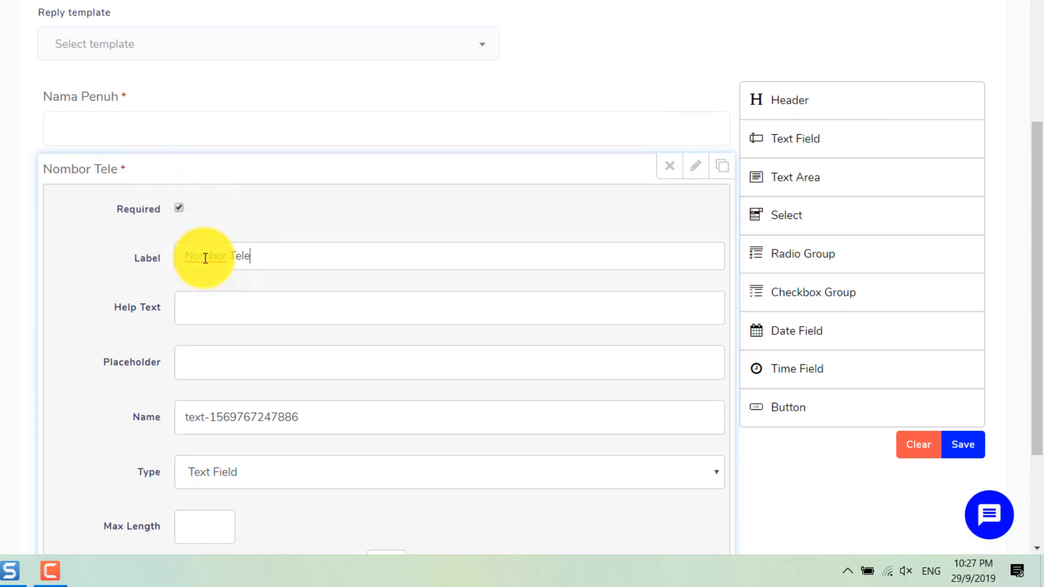
pyautogui.write('fon')
pyautogui.press('Tab')
pyautogui.press('Tab')
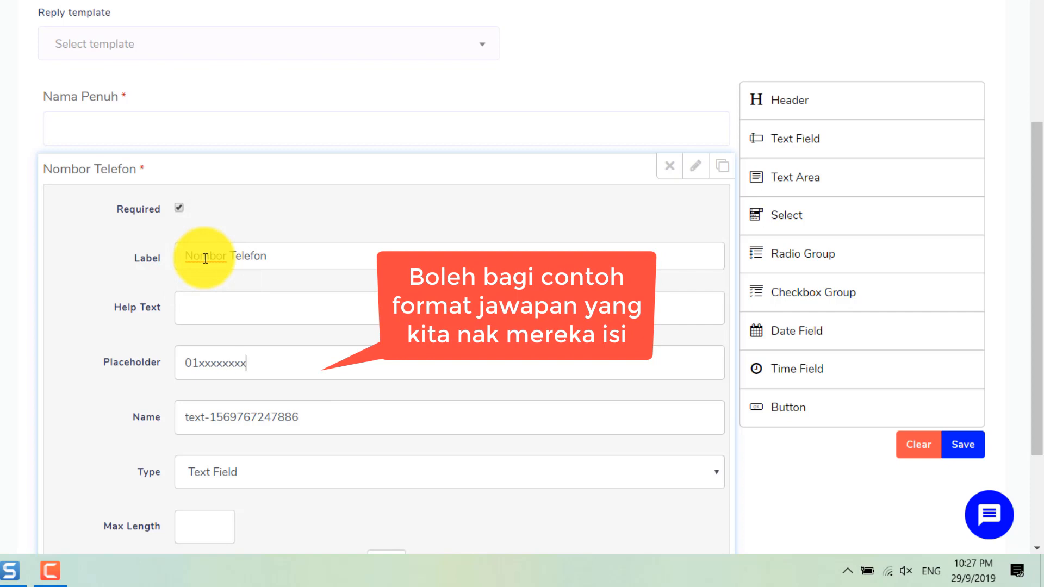
pyautogui.press('Tab')
pyautogui.write('nomb')
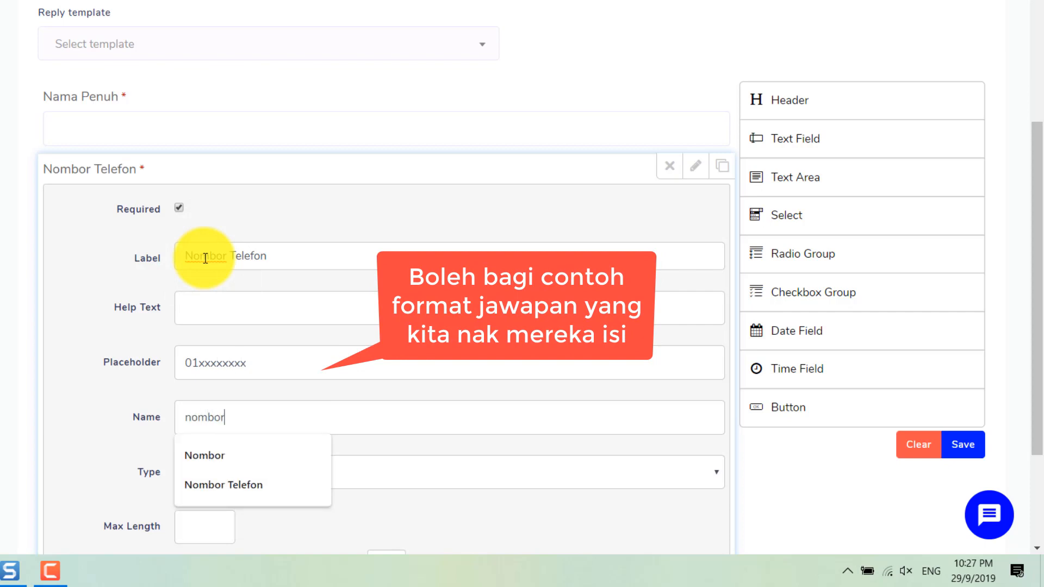
pyautogui.write('or-telefon')
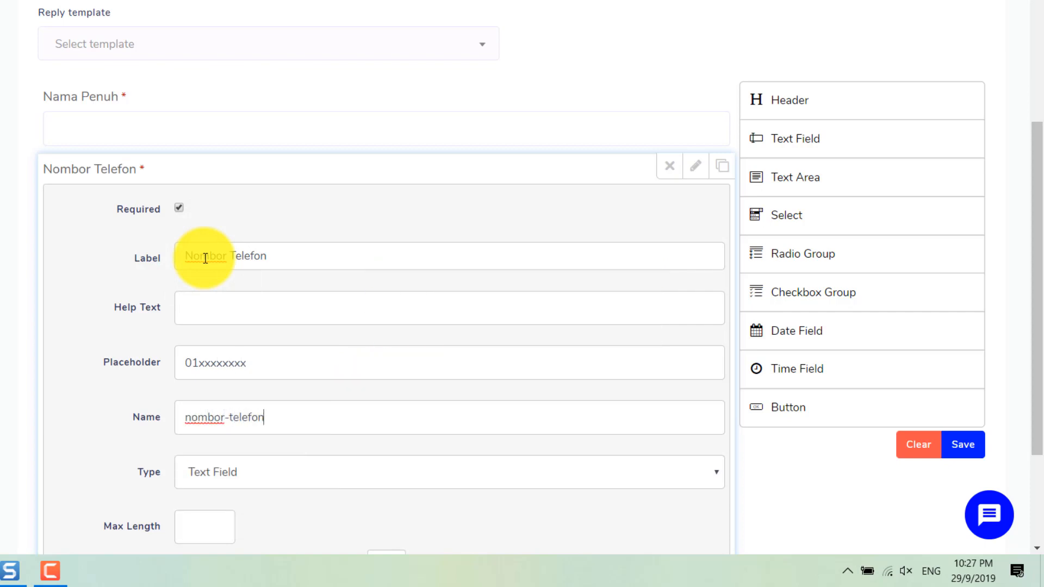
pyautogui.scroll(-3, 226, 477)
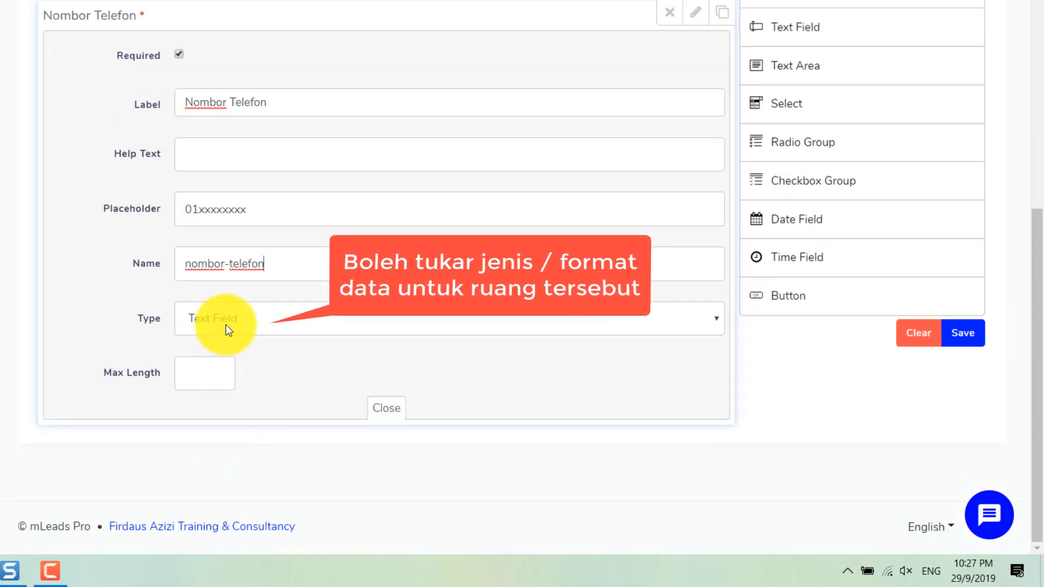
pyautogui.click(233, 316)
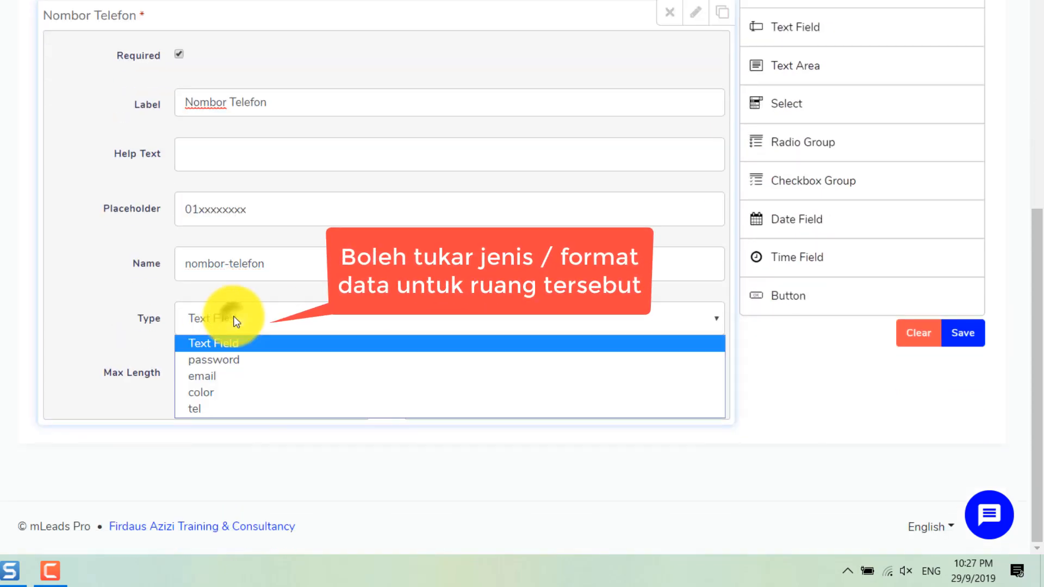
pyautogui.click(215, 409)
pyautogui.click(381, 409)
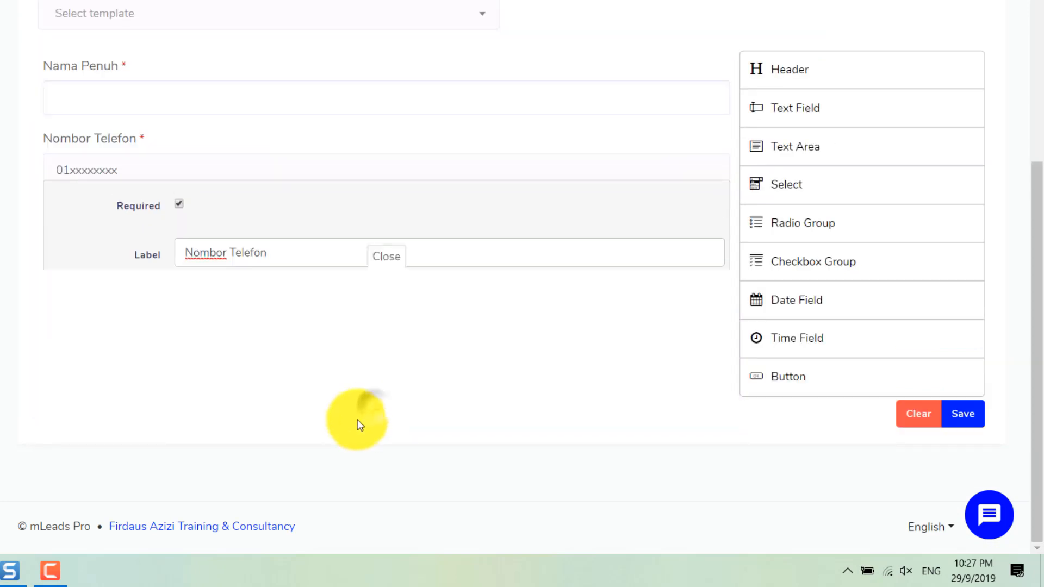
# Step: Add a third required text field labelled Alamat Emel, named emel, with input type email
pyautogui.moveTo(818, 109); pyautogui.dragTo(389, 209)
pyautogui.click(695, 220)
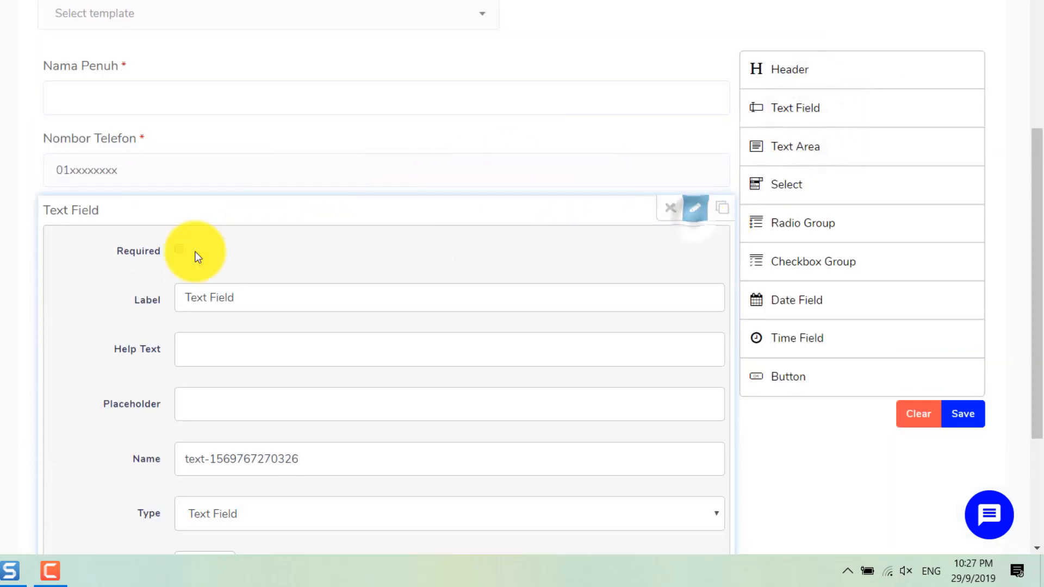
pyautogui.click(178, 249)
pyautogui.tripleClick(206, 293)
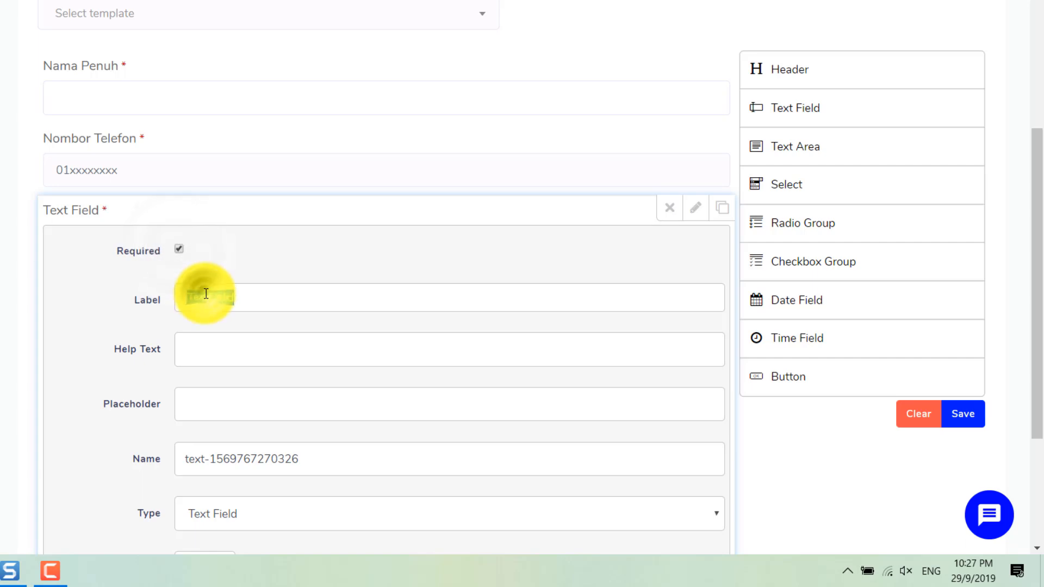
pyautogui.write('Alamat Emel')
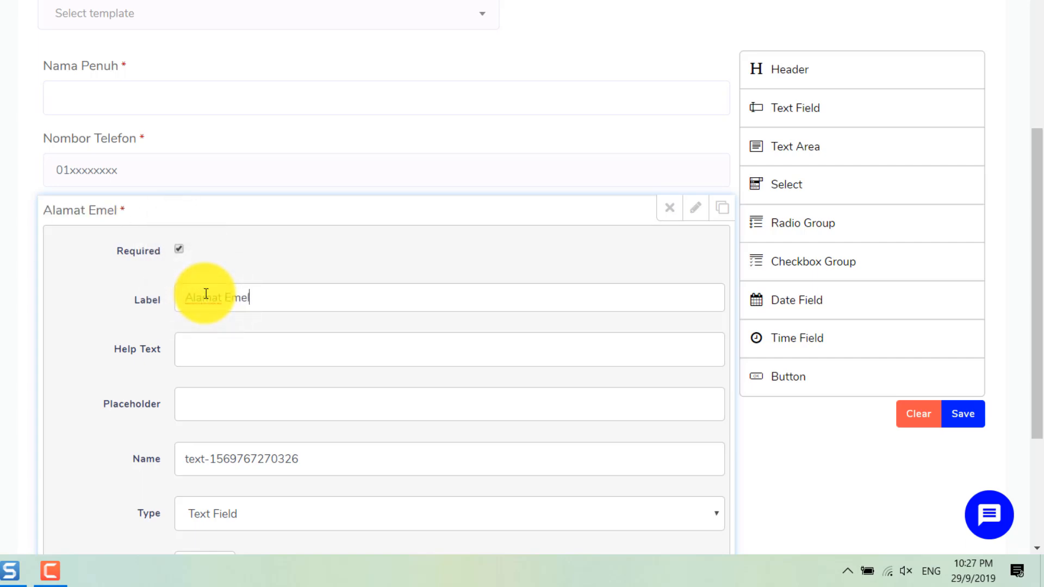
pyautogui.scroll(-1, 240, 386)
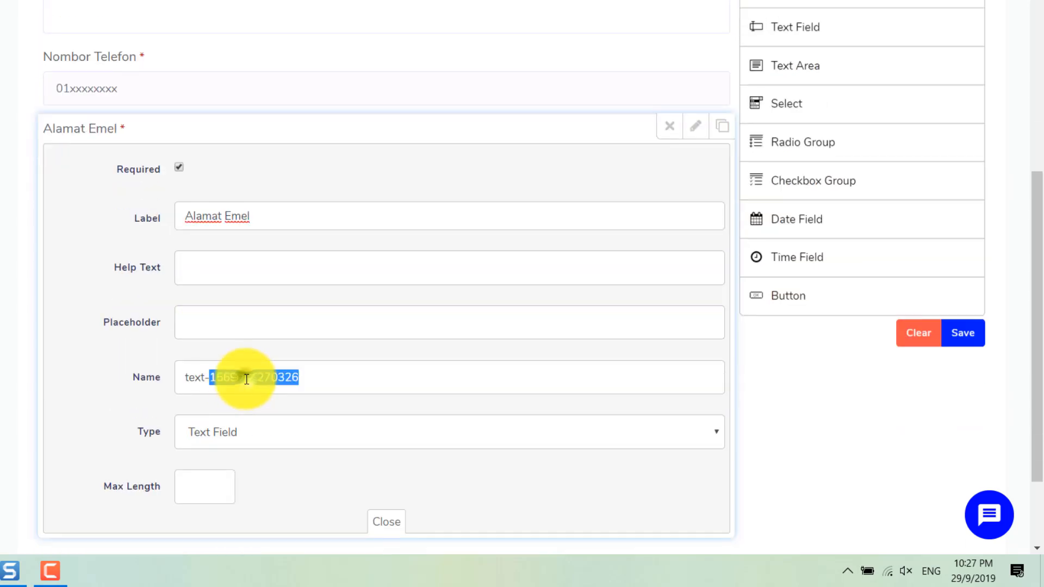
pyautogui.tripleClick(246, 379)
pyautogui.write('emel')
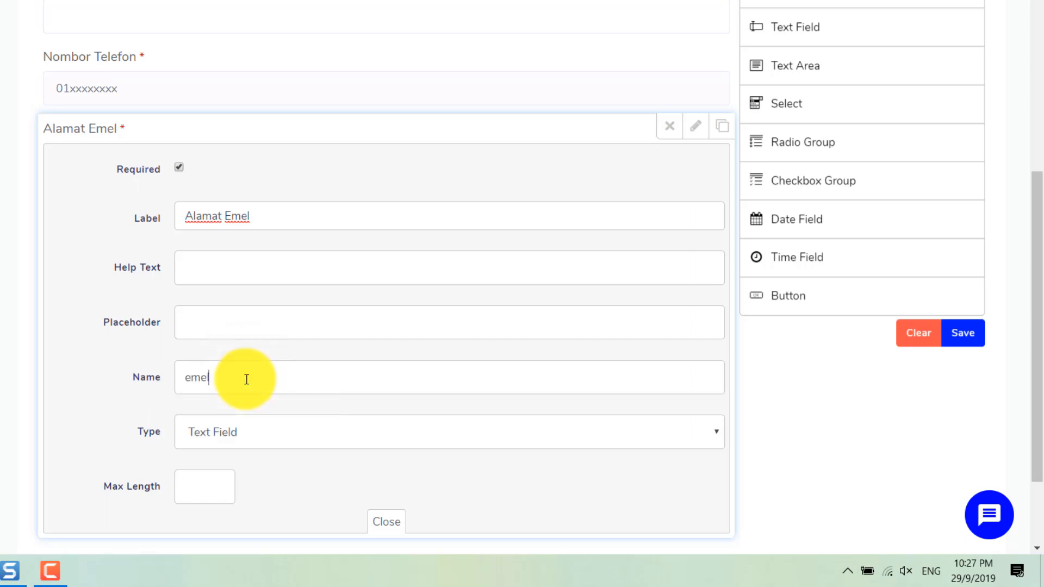
pyautogui.click(221, 441)
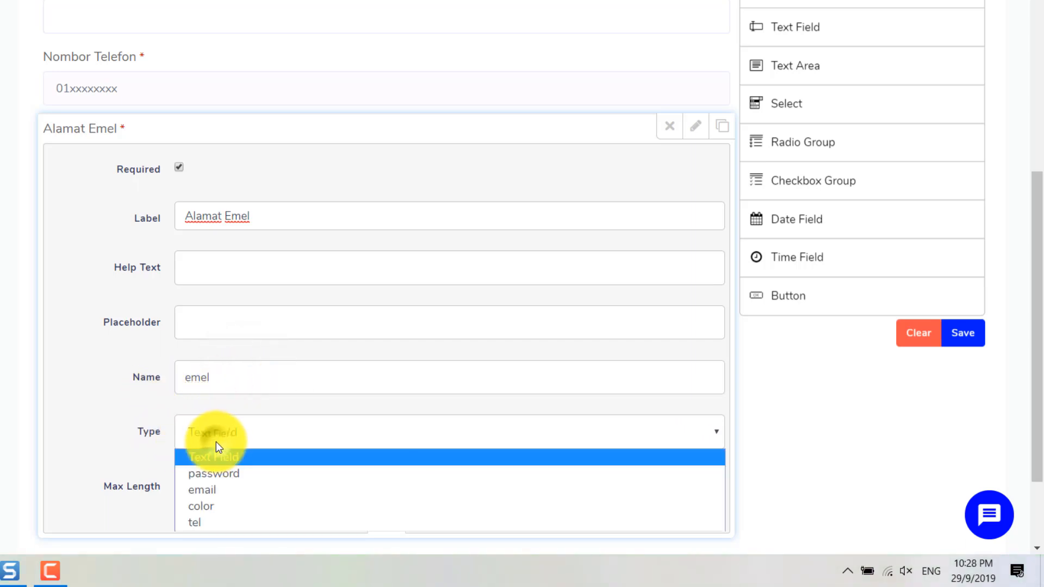
pyautogui.click(215, 488)
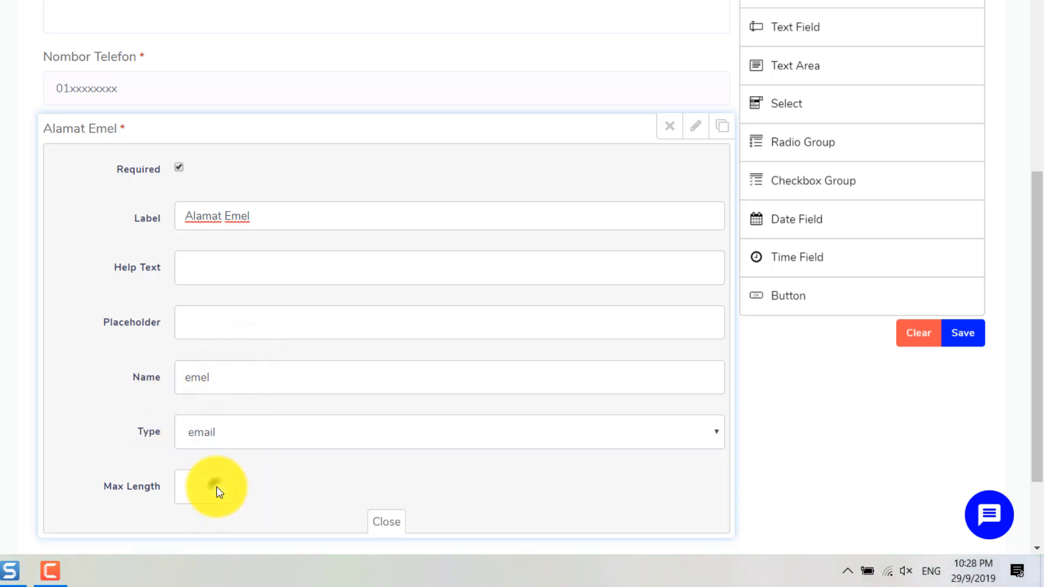
pyautogui.click(385, 522)
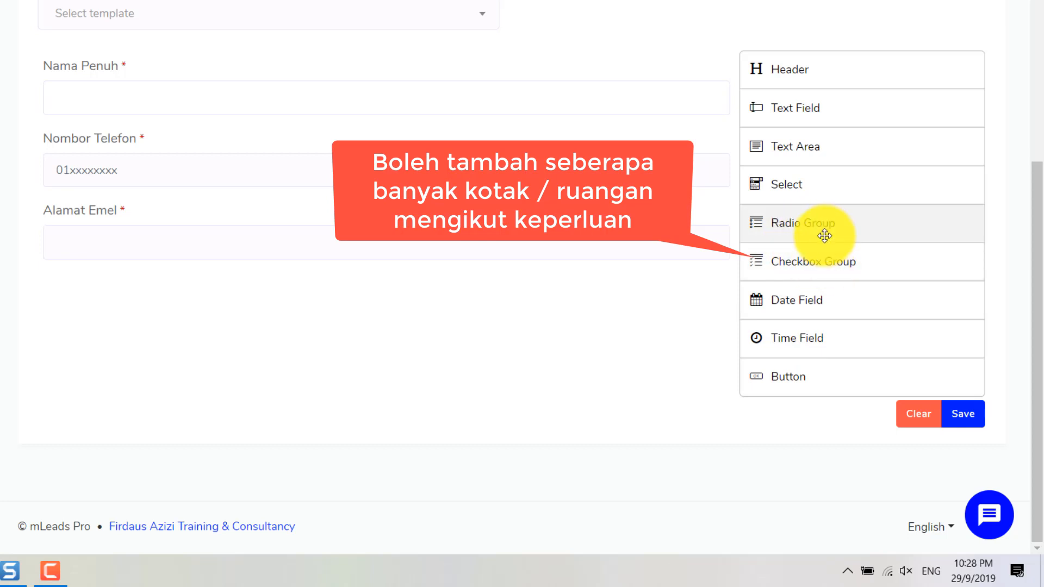
# Step: Add a required Radio Group labelled Nak Order Apa? with field name order
pyautogui.moveTo(827, 221); pyautogui.dragTo(223, 295)
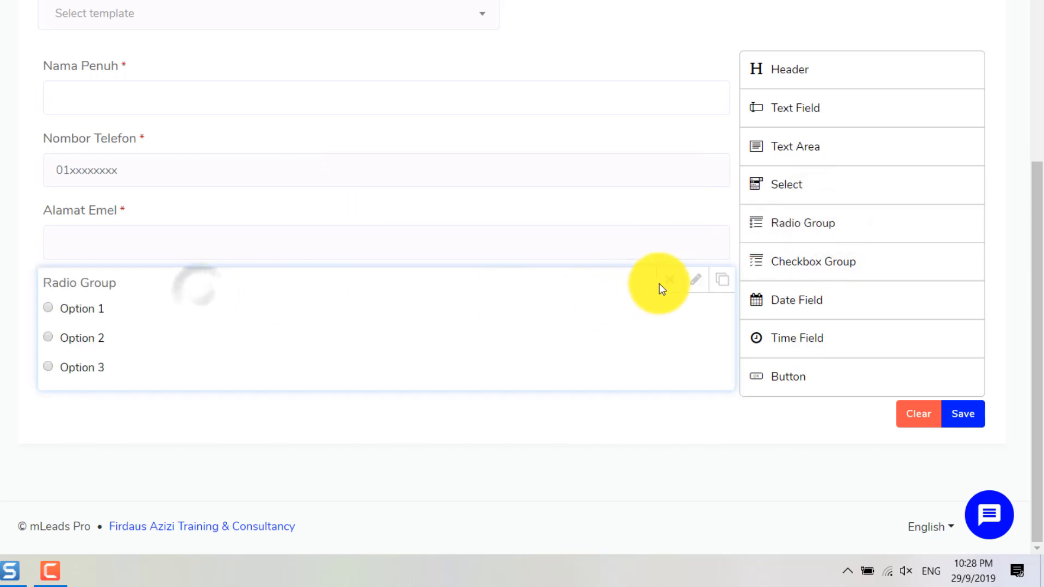
pyautogui.click(696, 280)
pyautogui.scroll(-1, 279, 287)
pyautogui.scroll(-2, 249, 309)
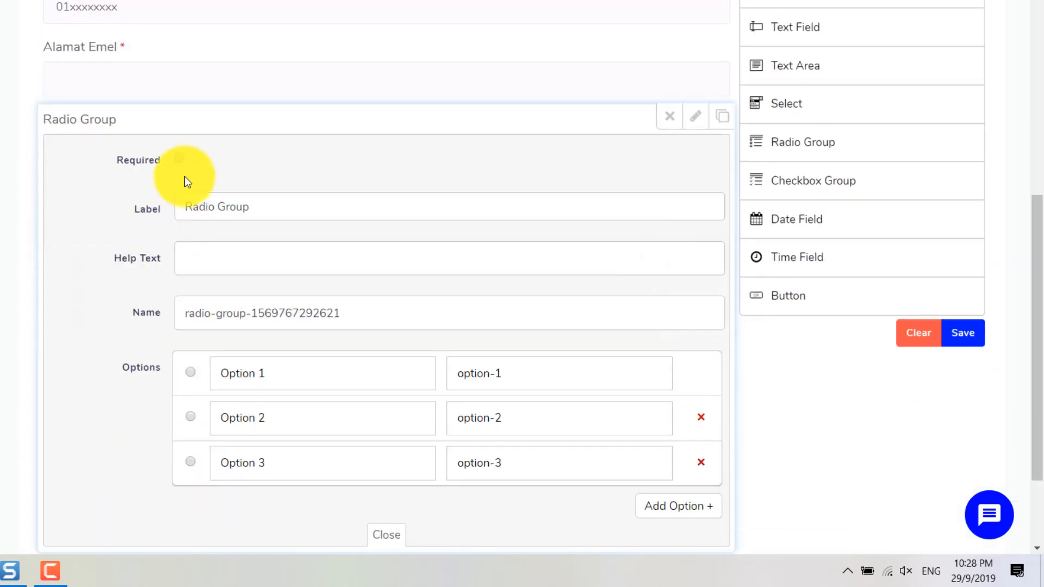
pyautogui.click(179, 158)
pyautogui.tripleClick(203, 206)
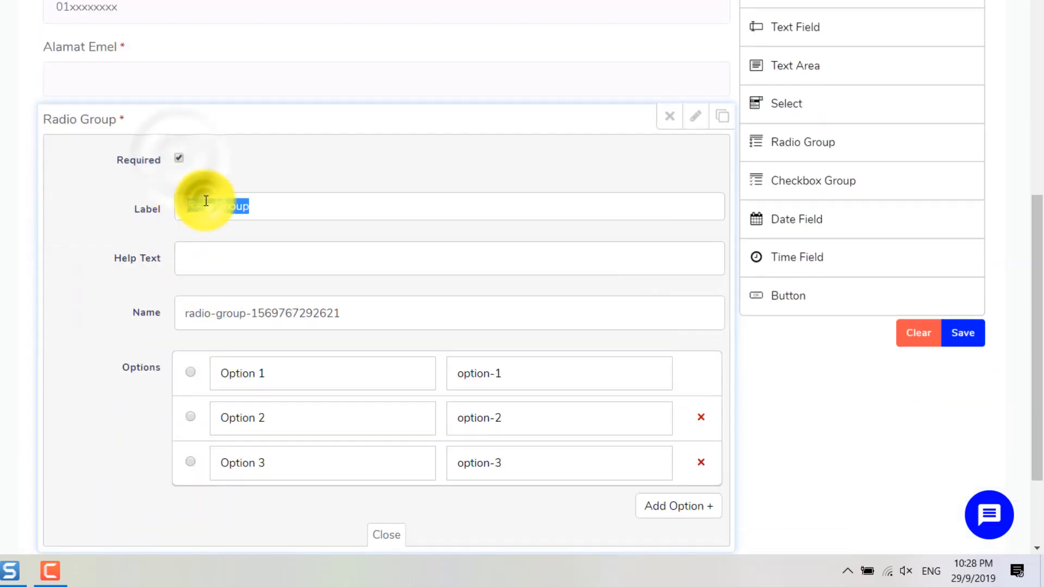
pyautogui.write('Nak Order Apa?')
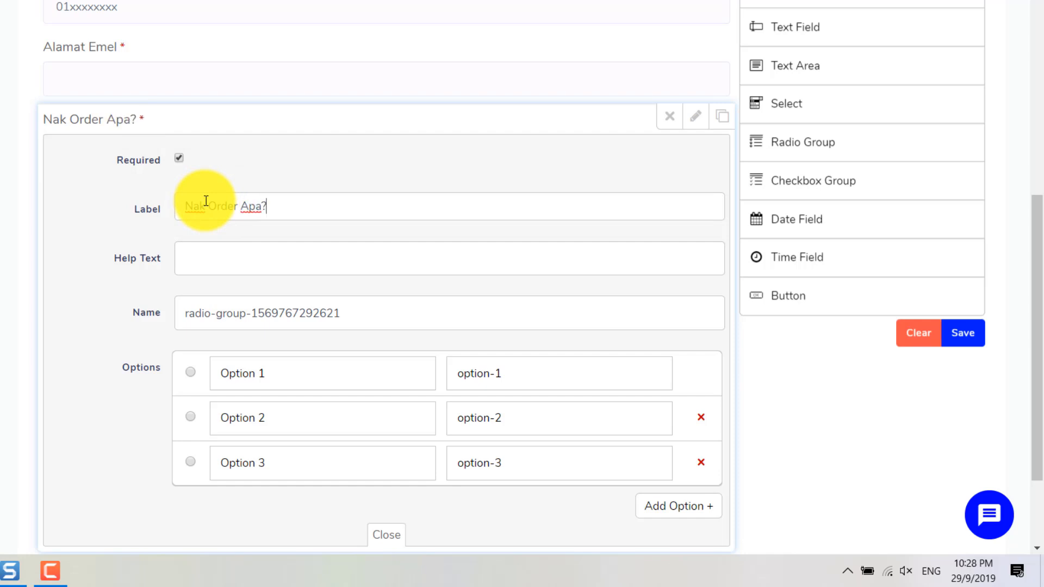
pyautogui.tripleClick(317, 319)
pyautogui.write('Orde')
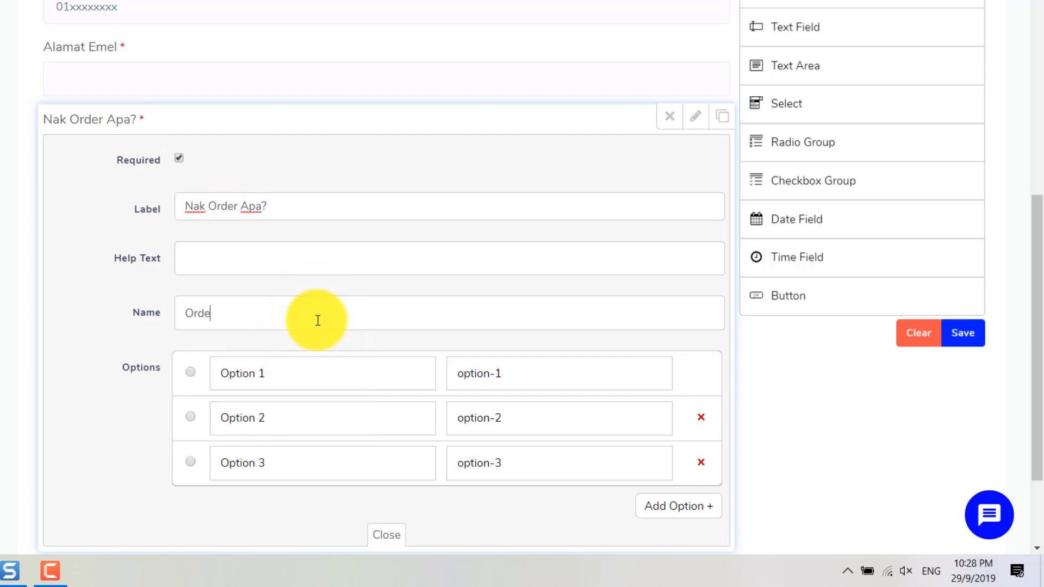
pyautogui.press('BackSpace')
pyautogui.press('BackSpace')
pyautogui.press('BackSpace')
pyautogui.press('BackSpace')
pyautogui.write('ord')
# Step: Rename the radio options to Produk A, Produk B and Produk C
pyautogui.tripleClick(314, 363)
pyautogui.write('P')
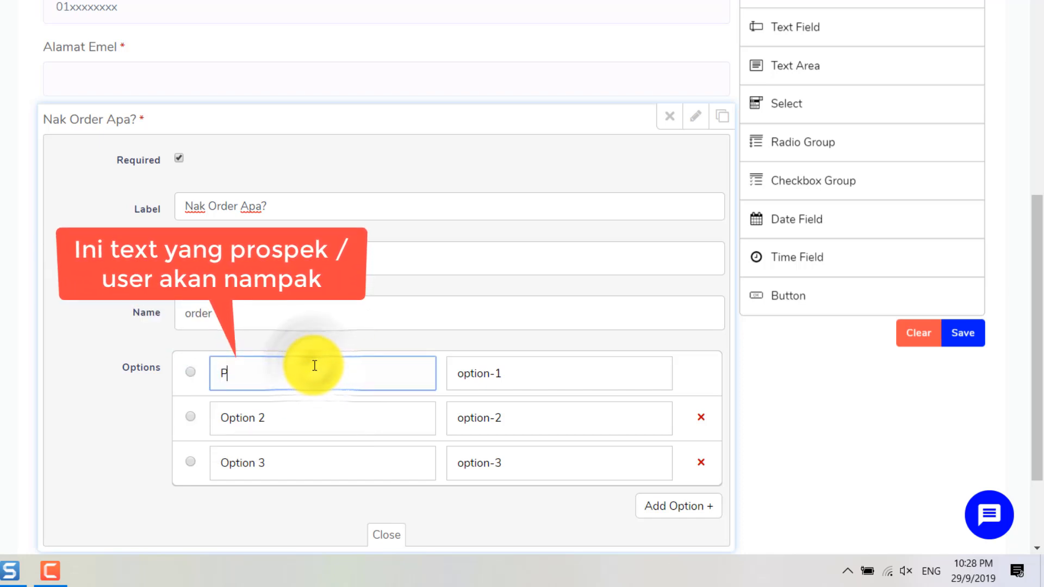
pyautogui.write('roduk A')
pyautogui.press('Tab')
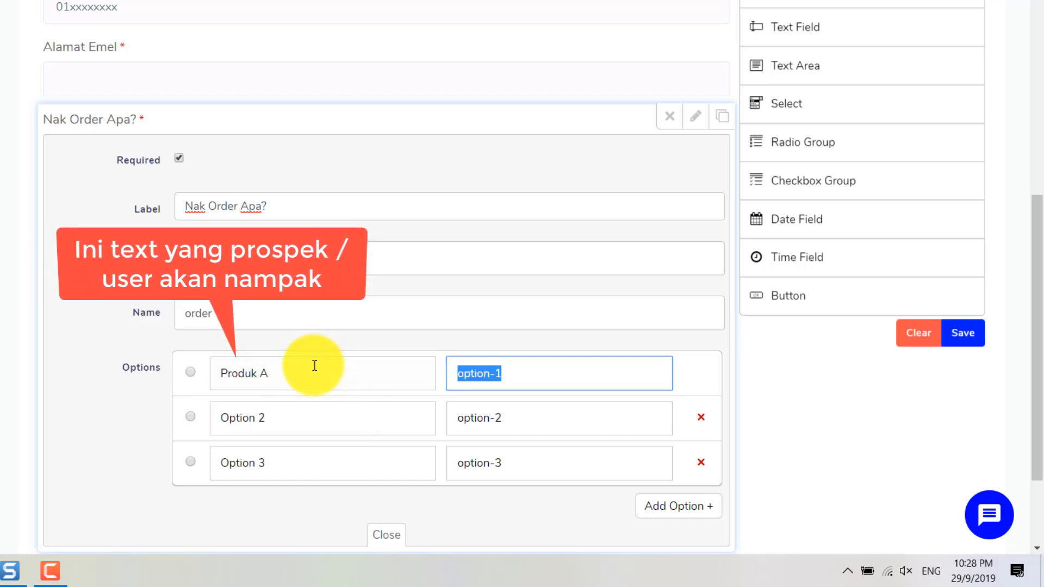
pyautogui.write('Produk A')
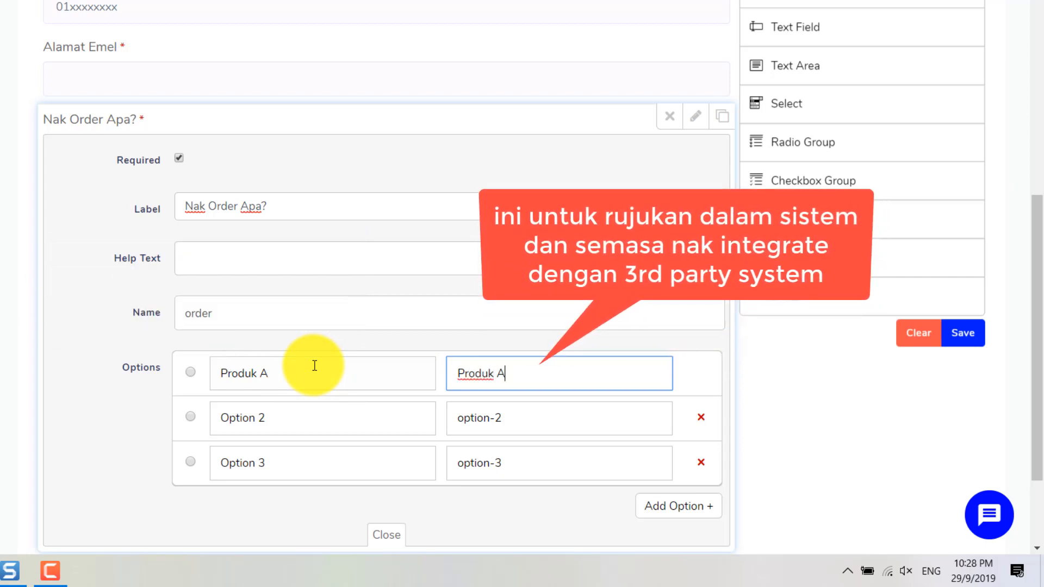
pyautogui.press('Tab')
pyautogui.write('Produk B')
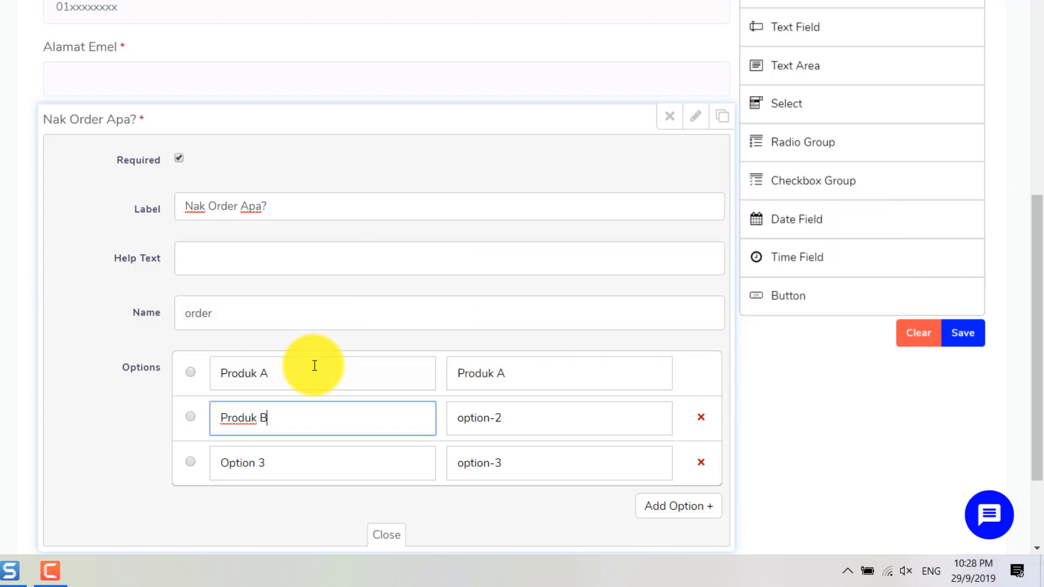
pyautogui.press('Tab')
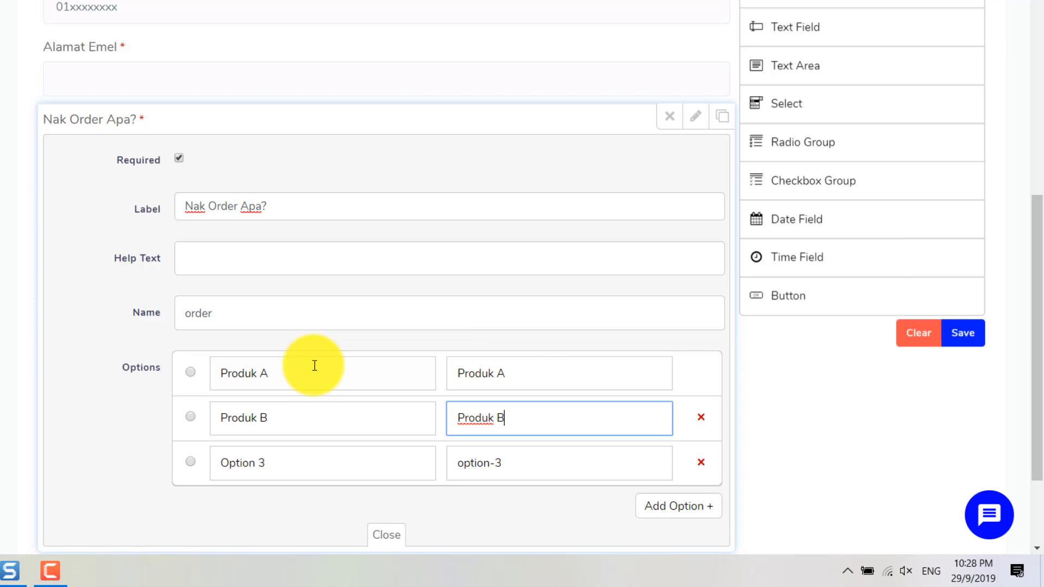
pyautogui.press('Tab')
pyautogui.press('Tab')
pyautogui.press('Tab')
pyautogui.write('Produ')
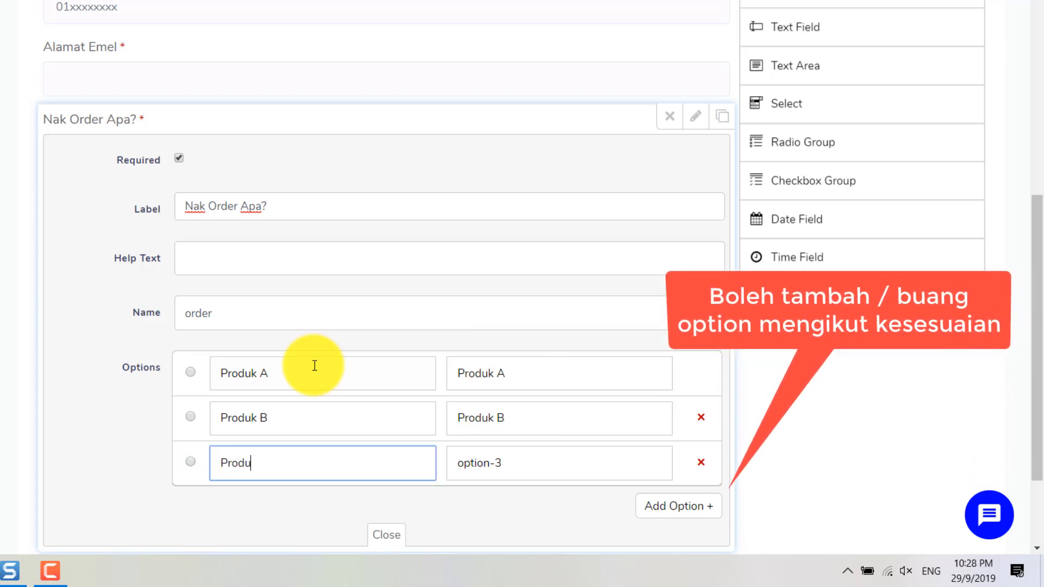
pyautogui.write('k C')
pyautogui.press('Tab')
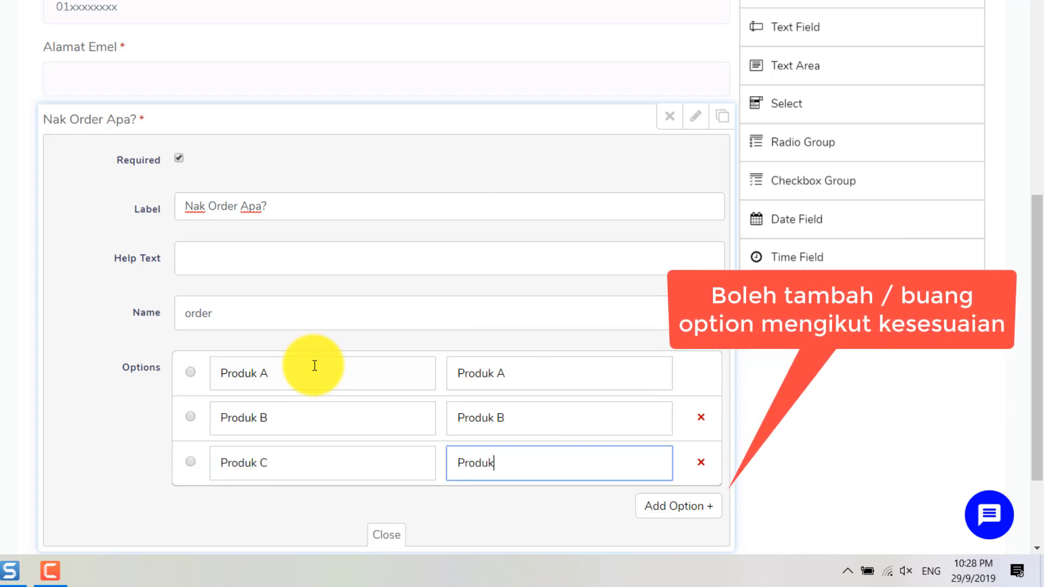
pyautogui.scroll(-2, 314, 365)
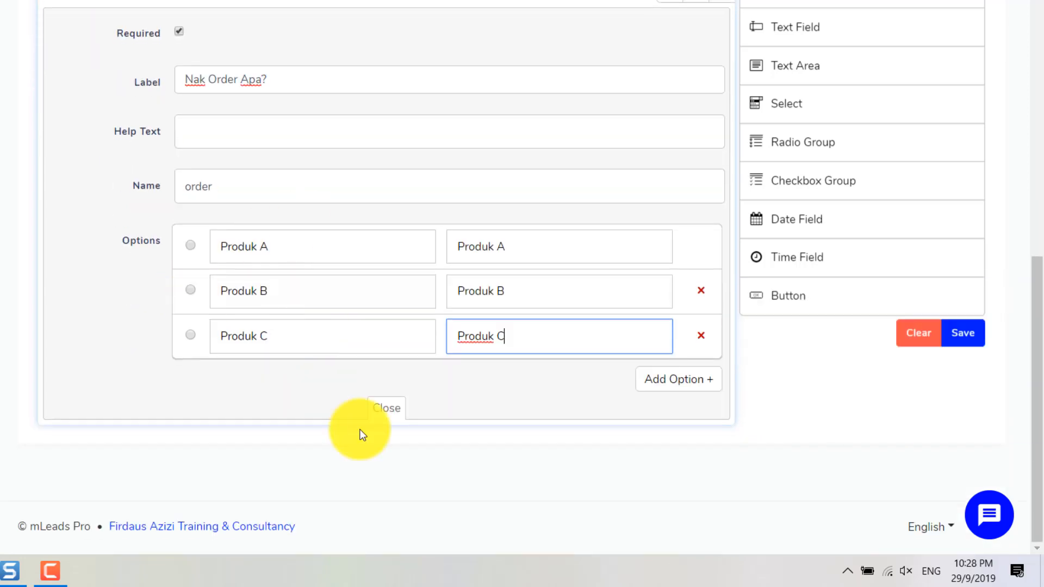
pyautogui.click(394, 411)
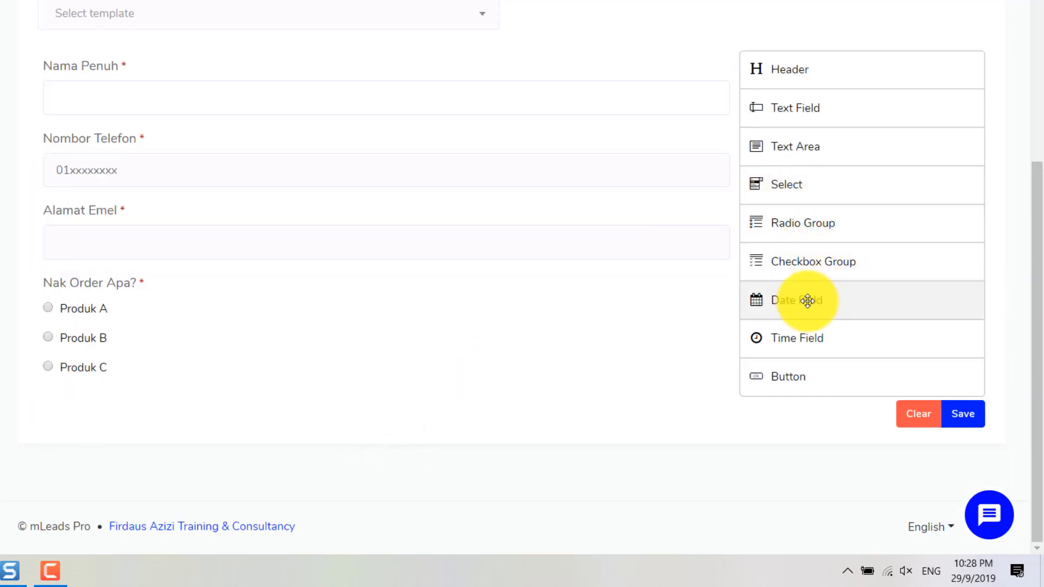
# Step: Drop a Date Field below Nak Order Apa?, mark it required, and label it Tarikh Pembayaran
pyautogui.moveTo(806, 298); pyautogui.dragTo(187, 390)
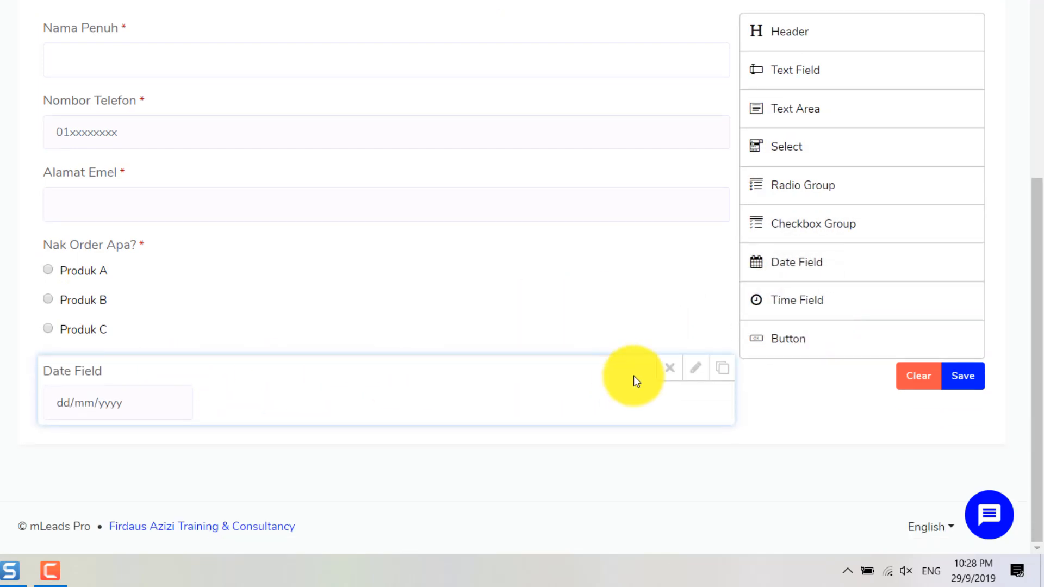
pyautogui.click(694, 374)
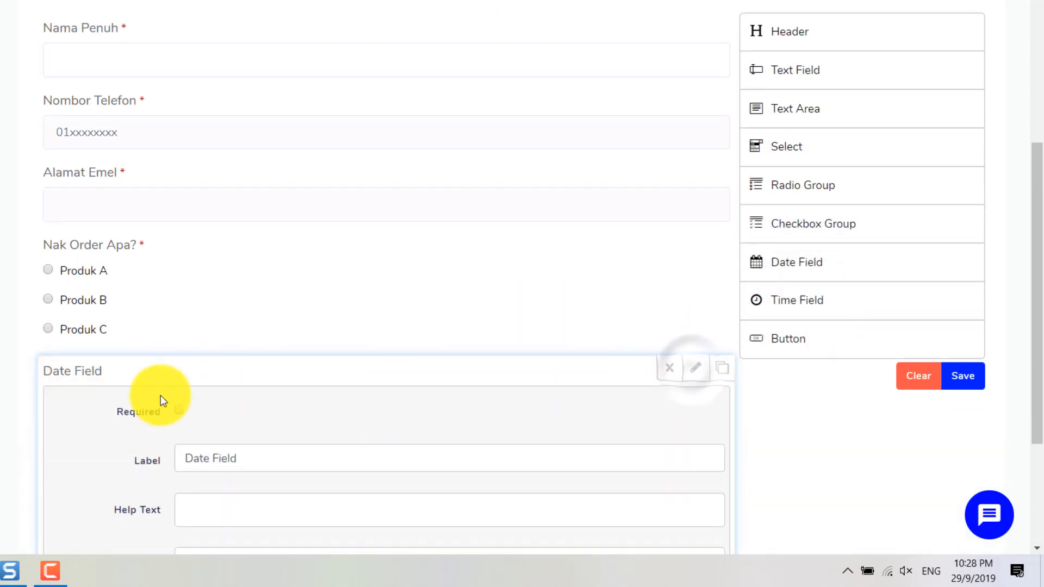
pyautogui.scroll(-3, 179, 416)
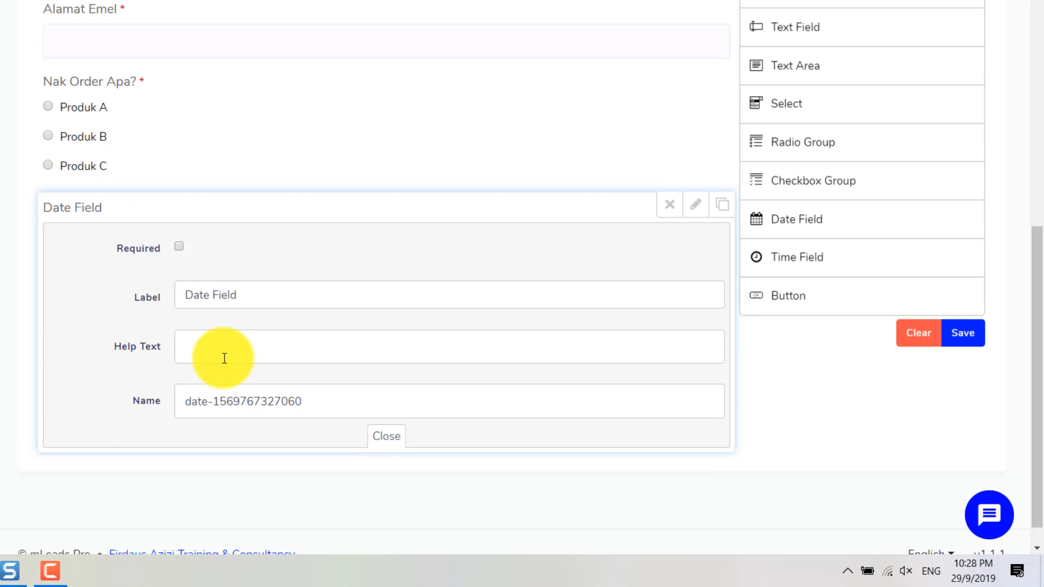
pyautogui.click(180, 248)
pyautogui.tripleClick(234, 295)
pyautogui.write('T')
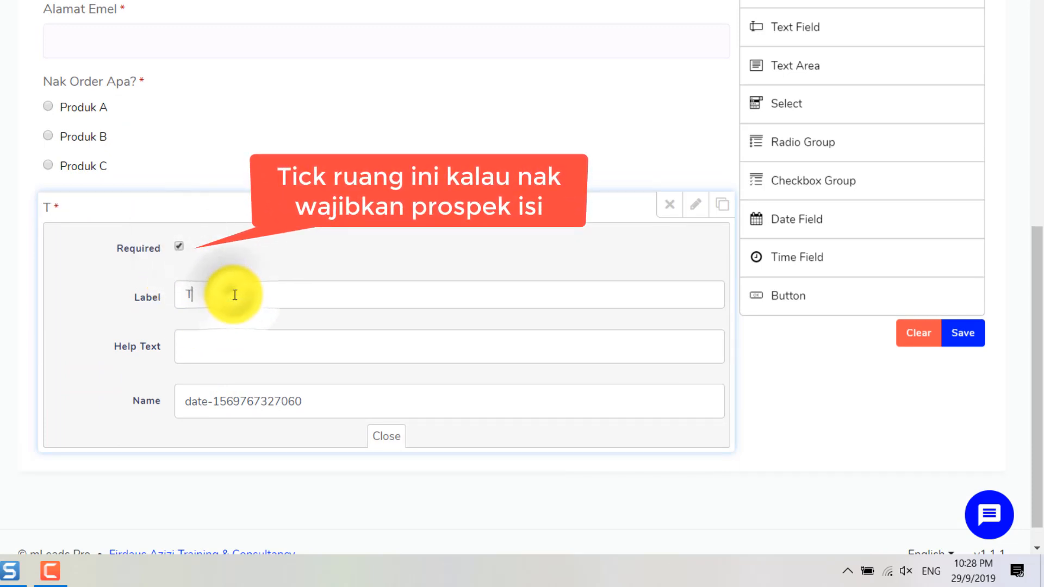
pyautogui.write('arikh Pembayara')
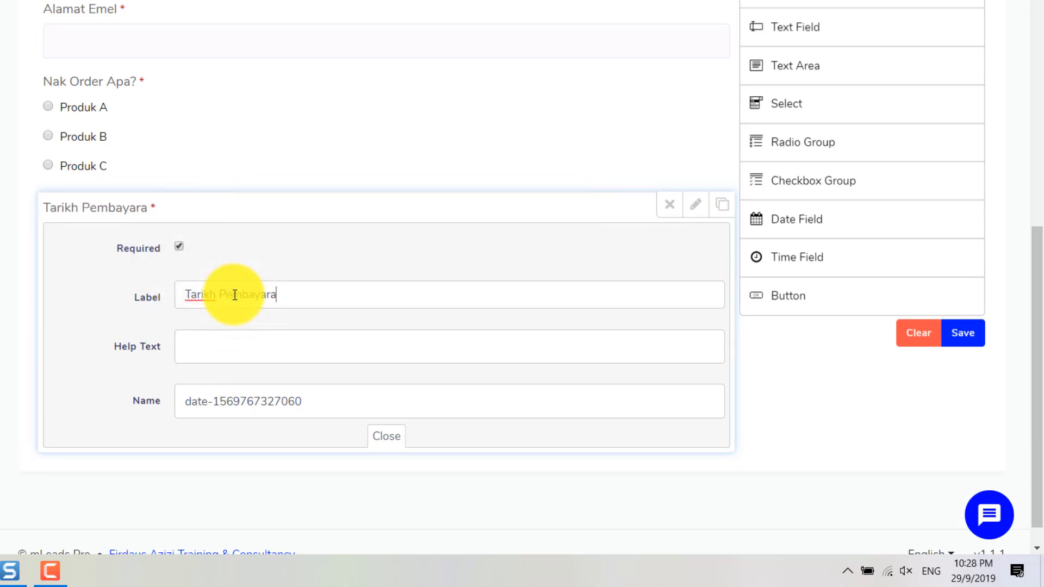
pyautogui.write('tarikh-bayar')
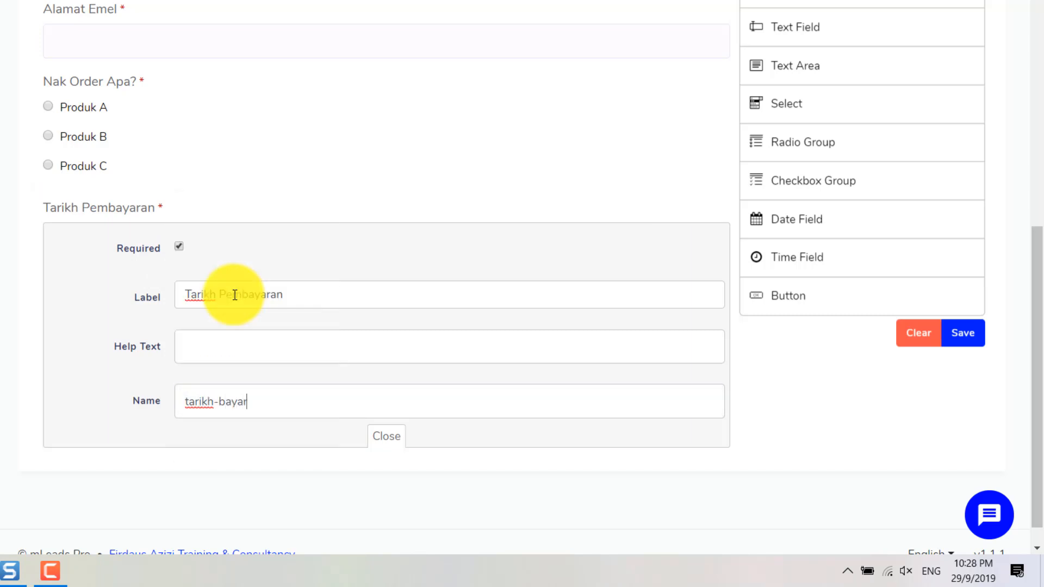
pyautogui.click(387, 436)
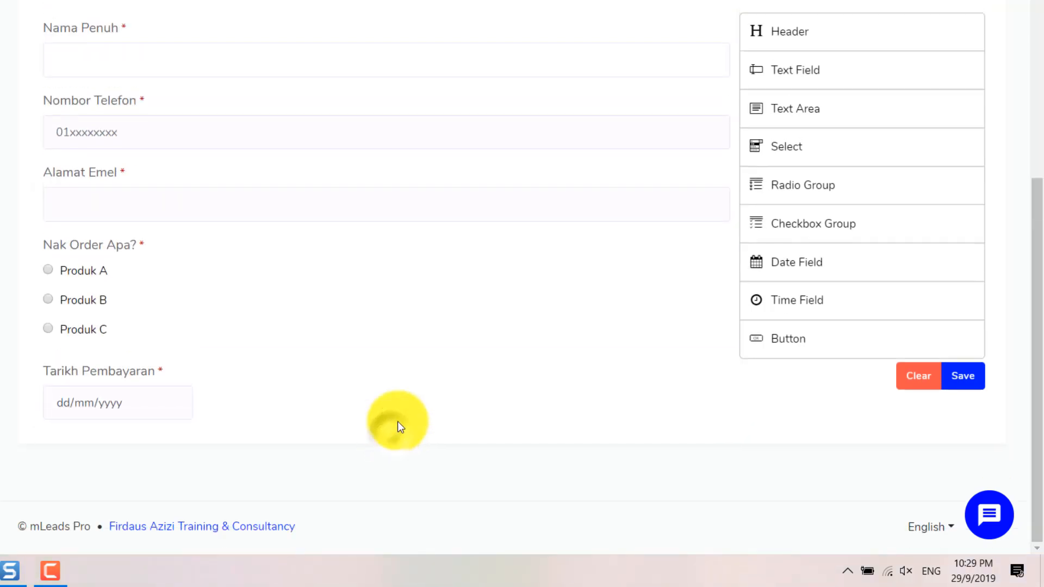
# Step: Add a required time field labelled Masa Pembayaran with field name mas
pyautogui.moveTo(808, 305); pyautogui.dragTo(334, 452)
pyautogui.scroll(-2, 690, 397)
pyautogui.click(696, 368)
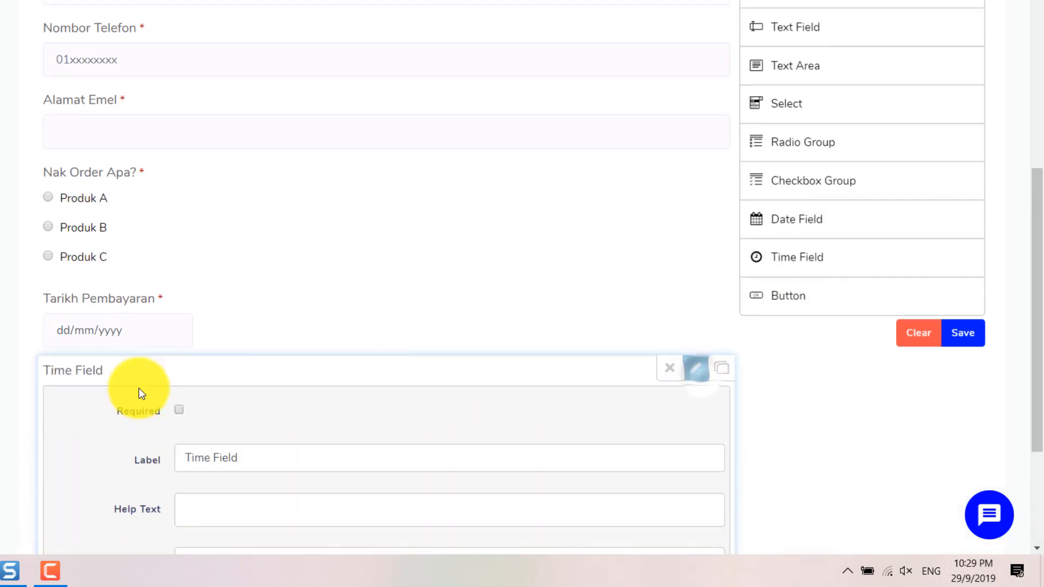
pyautogui.scroll(-3, 195, 457)
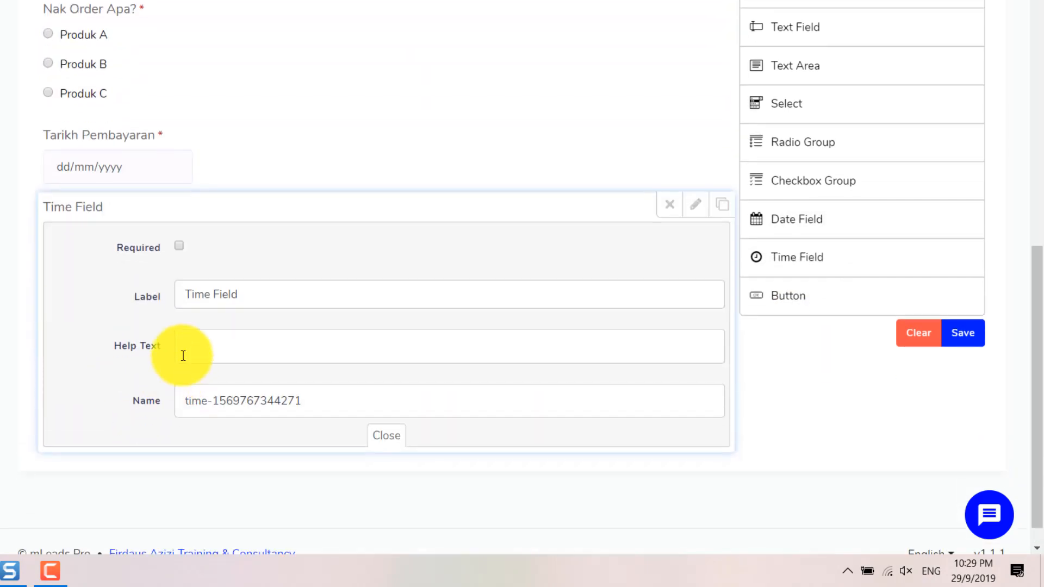
pyautogui.click(179, 246)
pyautogui.doubleClick(225, 296)
pyautogui.tripleClick(226, 299)
pyautogui.write('Masa P')
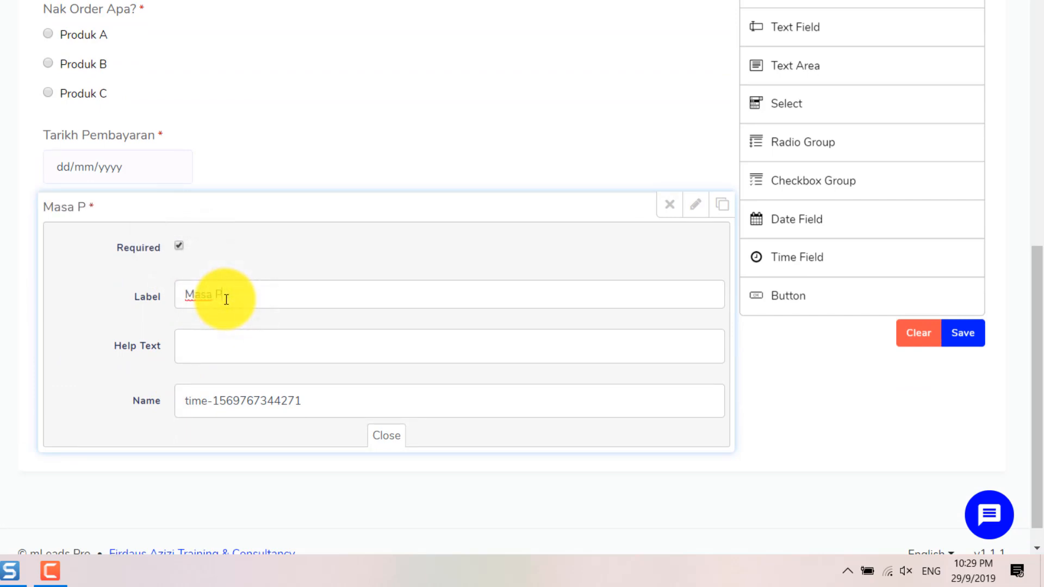
pyautogui.write('embayaran')
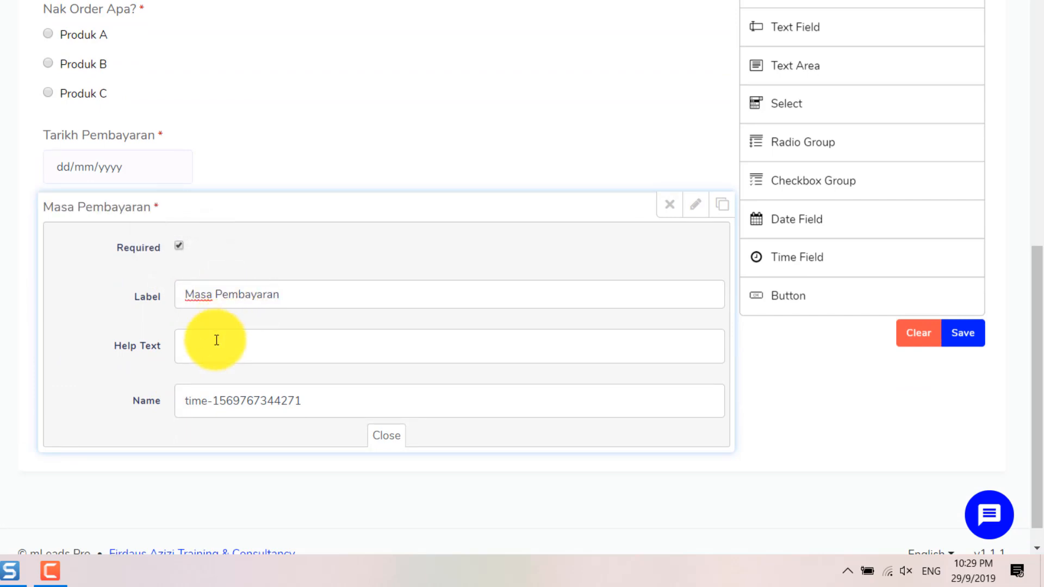
pyautogui.tripleClick(328, 402)
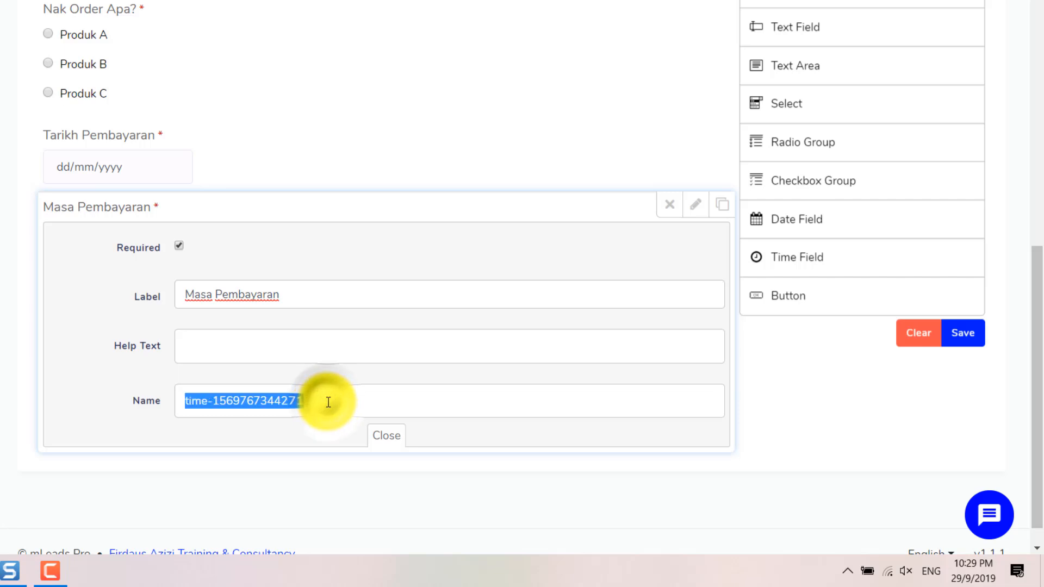
pyautogui.write('masa')
pyautogui.click(383, 439)
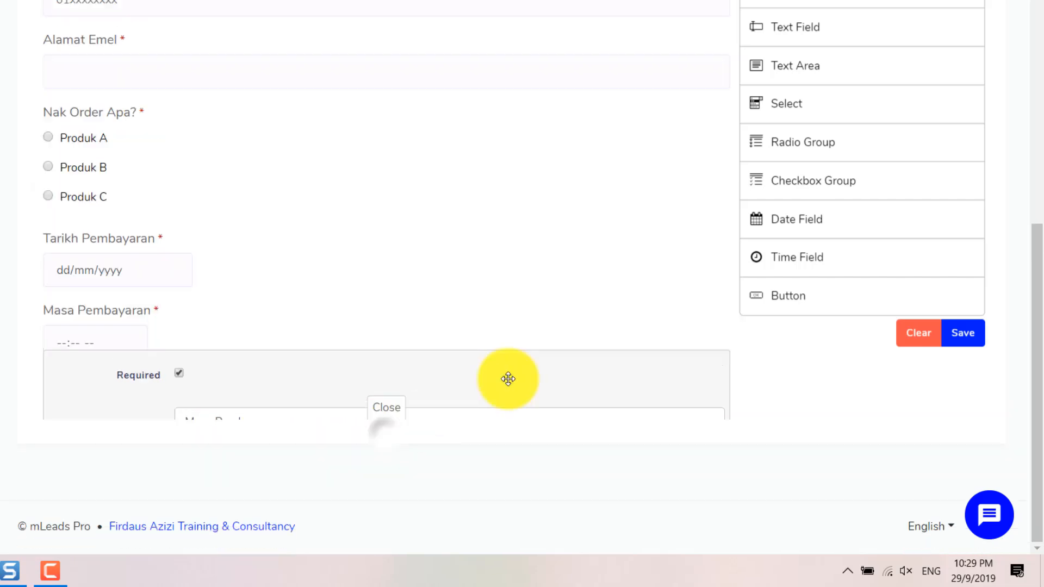
# Step: Add a Select field labelled 'Bank In Ke Mana?' with field name bank
pyautogui.moveTo(850, 93); pyautogui.dragTo(304, 283)
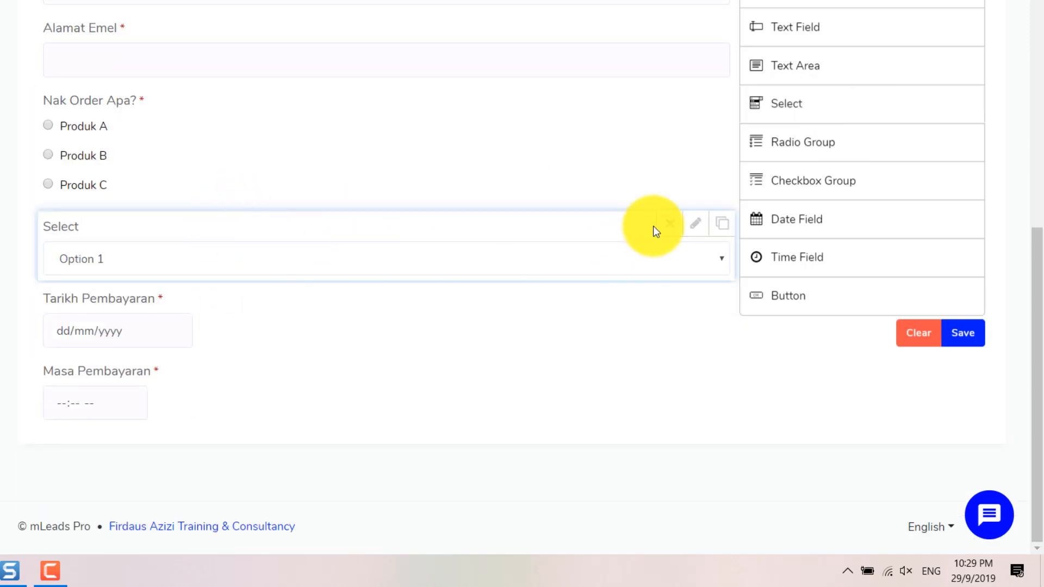
pyautogui.click(692, 226)
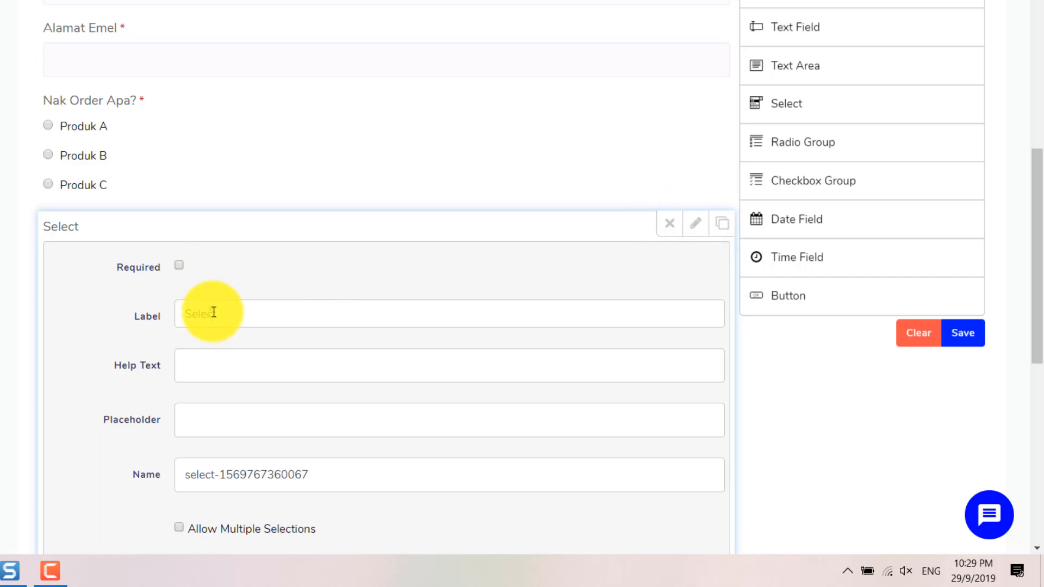
pyautogui.write('B')
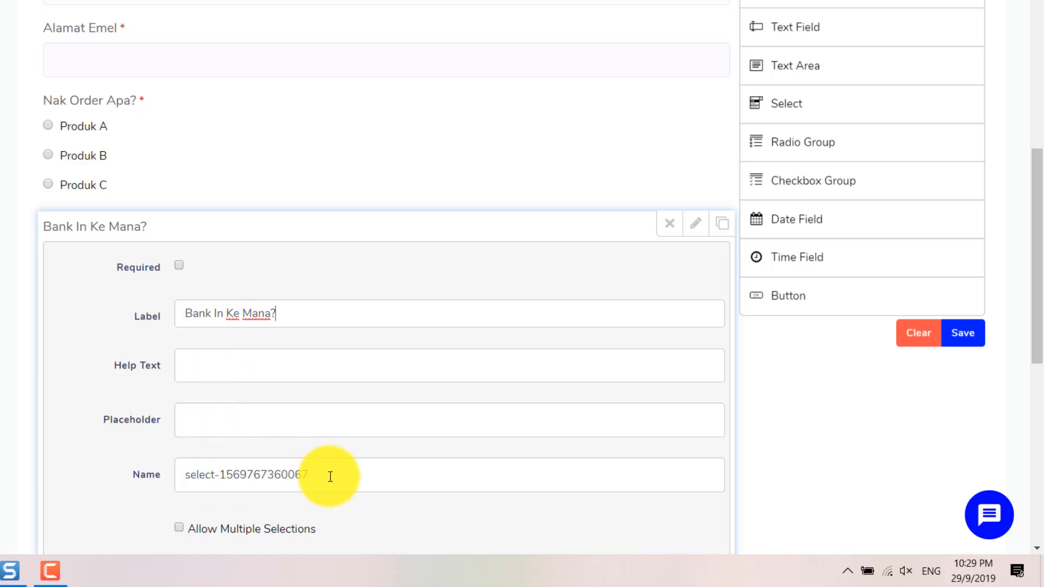
pyautogui.scroll(-4, 330, 476)
pyautogui.tripleClick(275, 219)
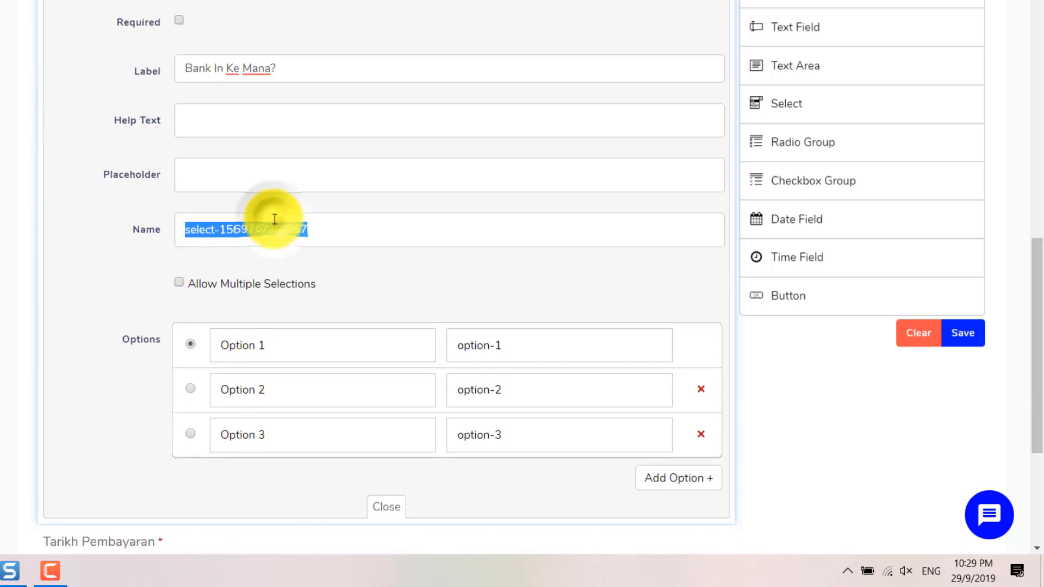
pyautogui.write('bank')
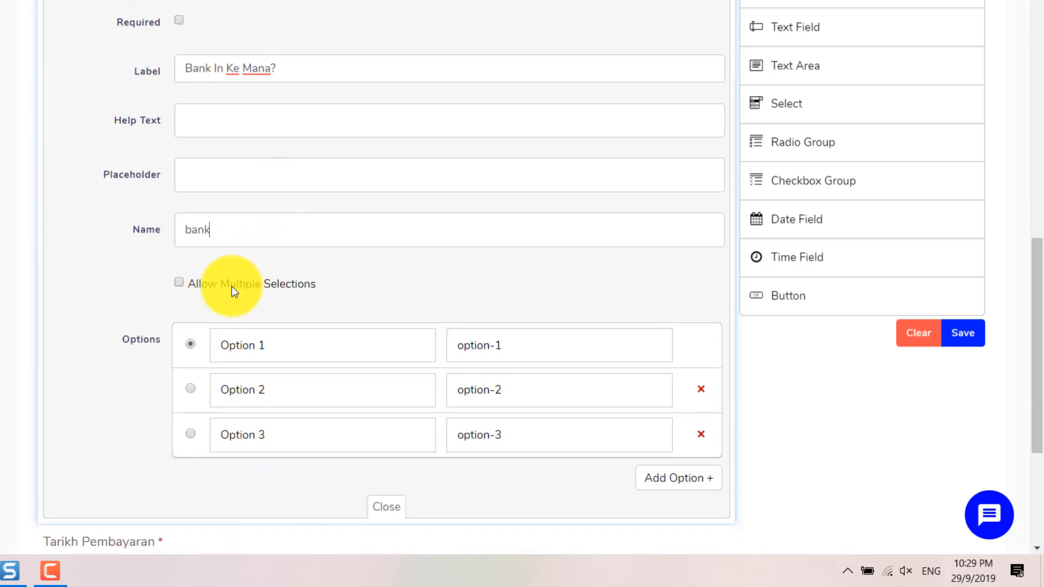
# Step: Set the dropdown options to Maybank and CIMB with account numbers, removing Option 3
pyautogui.click(263, 346)
pyautogui.write('Mayban')
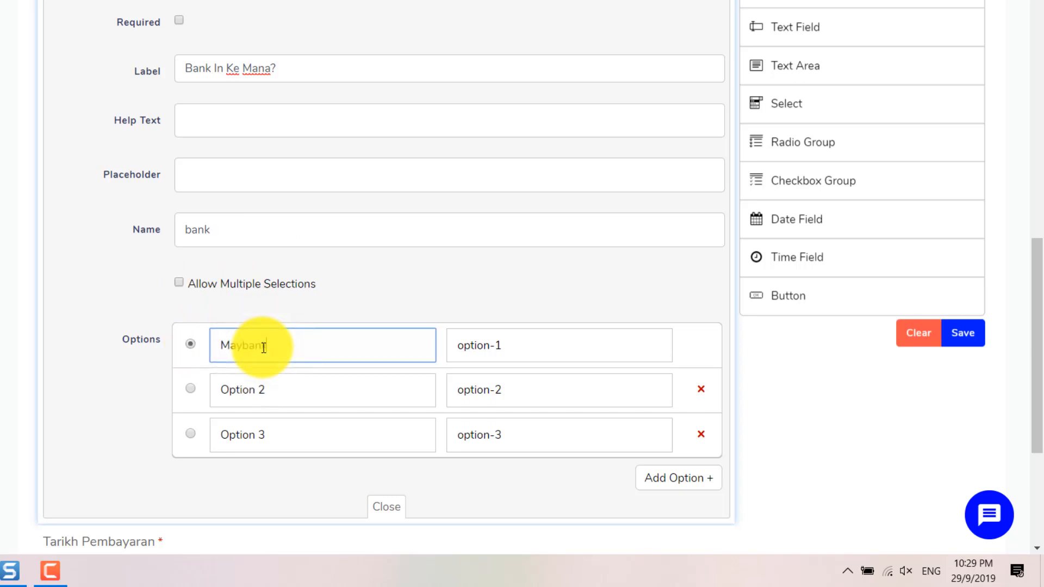
pyautogui.press('Tab')
pyautogui.write('Ma')
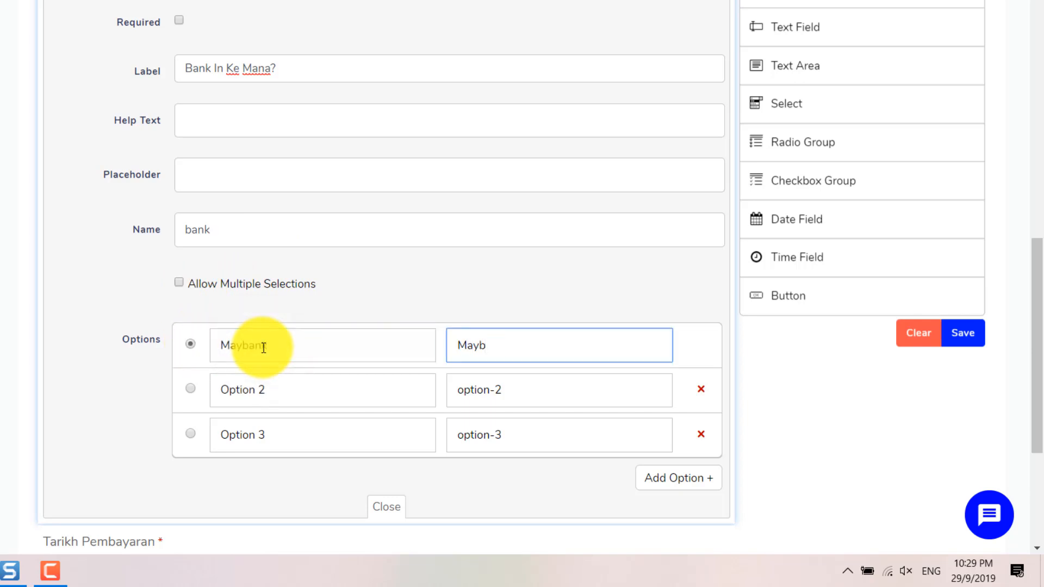
pyautogui.click(293, 335)
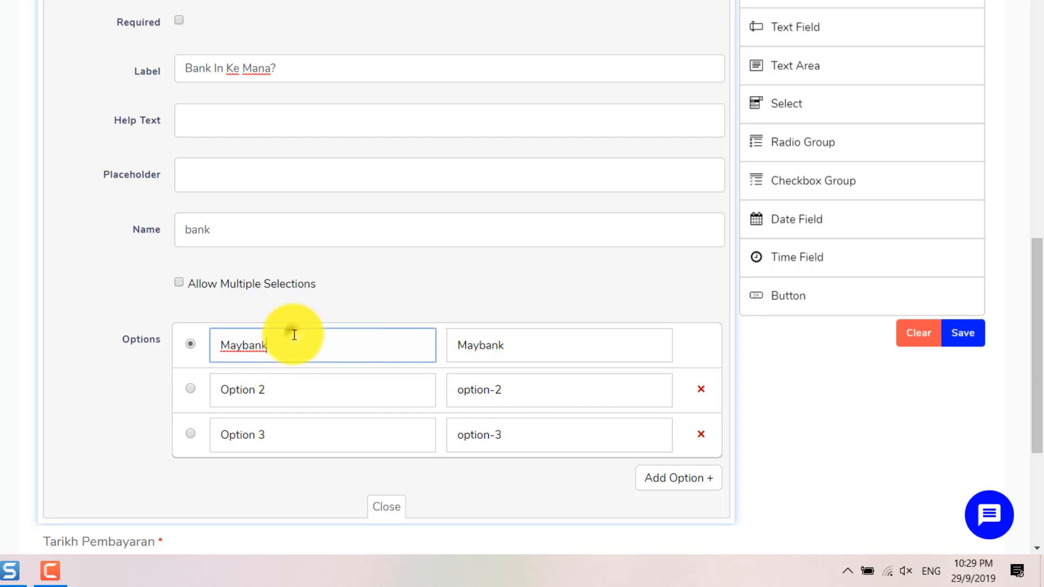
pyautogui.write('(1')
pyautogui.press('Tab')
pyautogui.press('Tab')
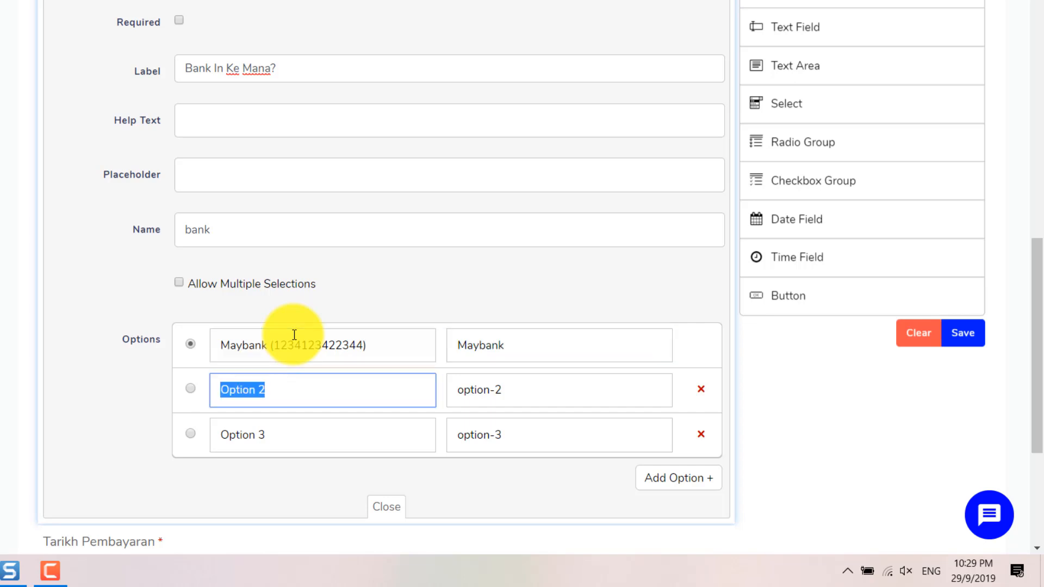
pyautogui.press('Tab')
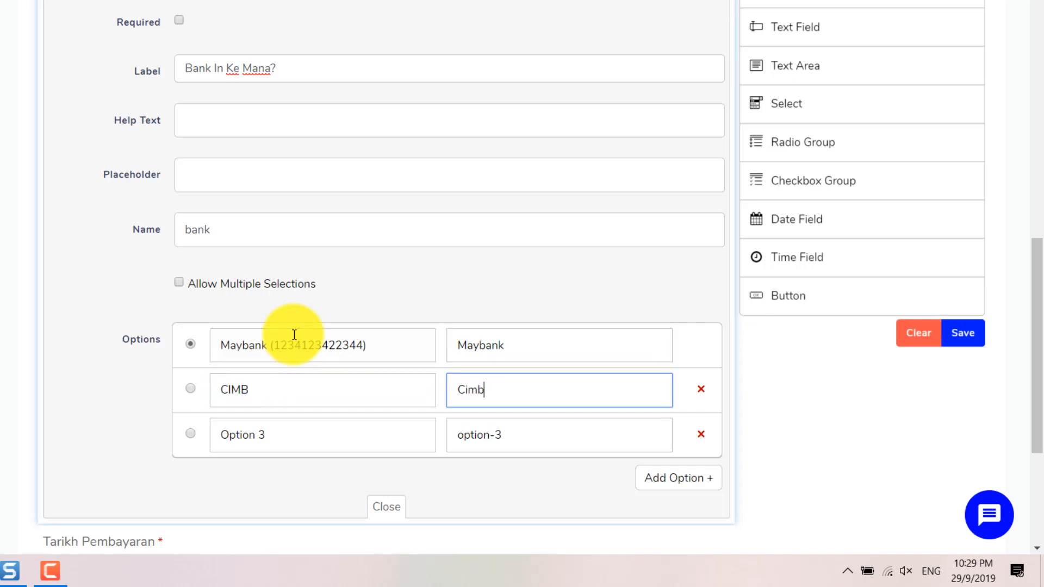
pyautogui.doubleClick(468, 389)
pyautogui.write('CIMB')
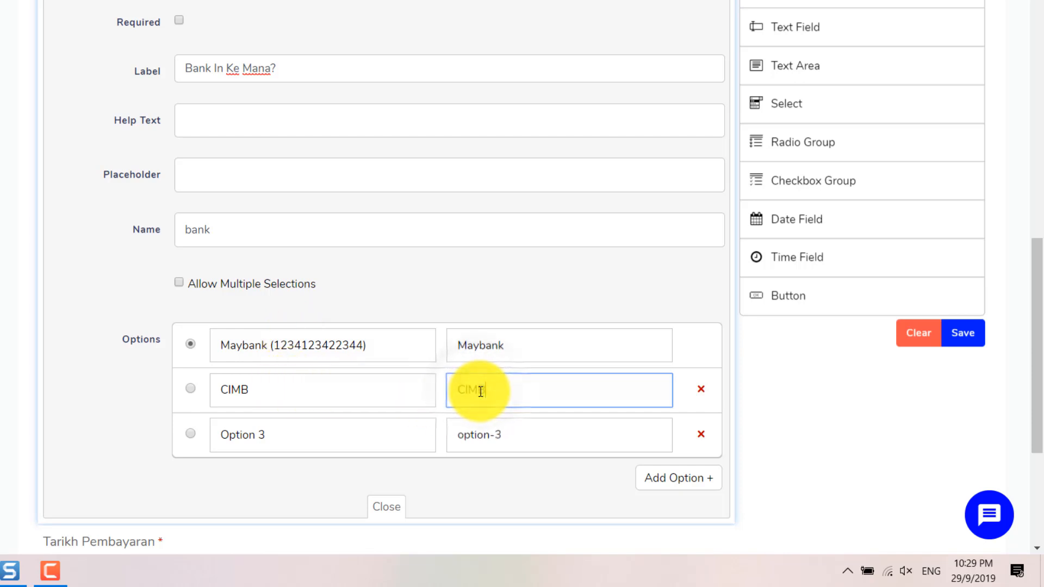
pyautogui.click(378, 392)
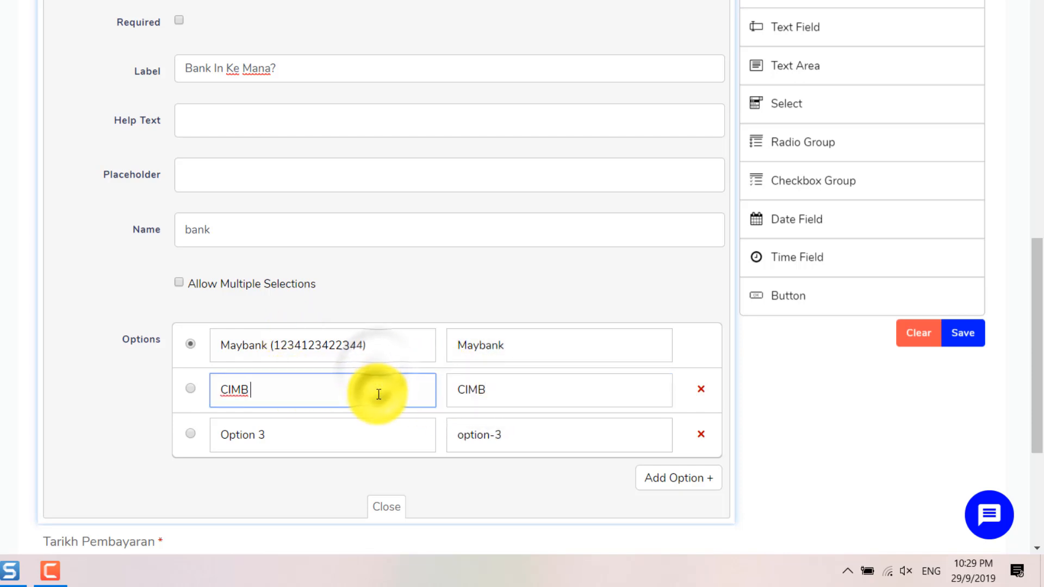
pyautogui.write('(12345678')
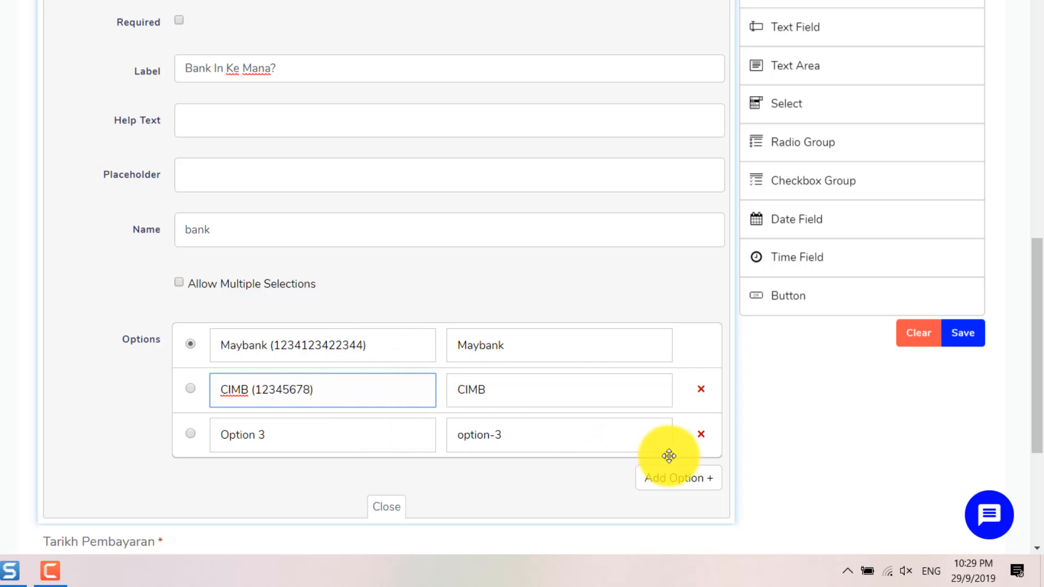
pyautogui.click(700, 434)
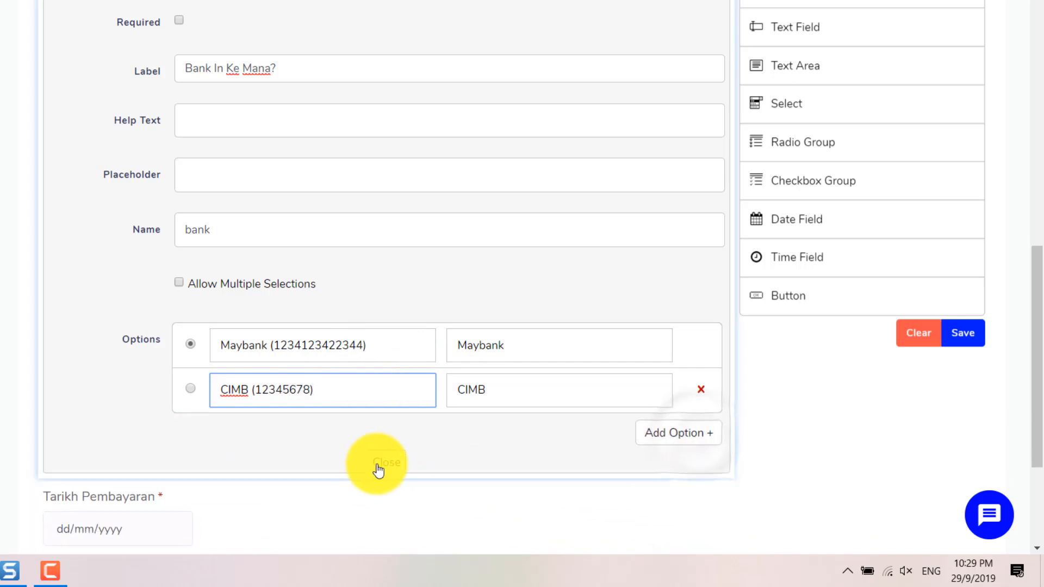
pyautogui.click(383, 472)
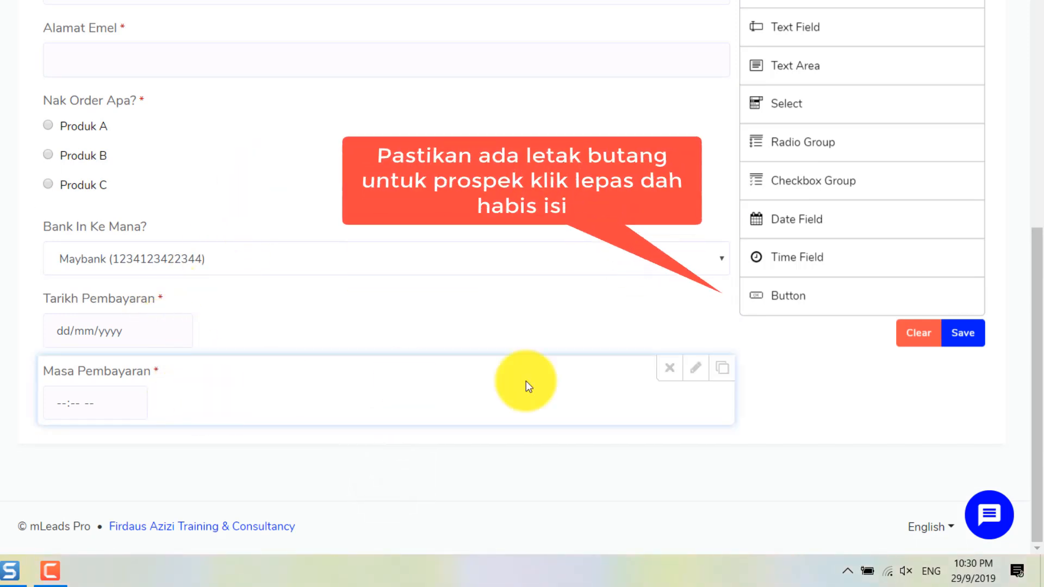
# Step: Add a Primary-styled, centre-aligned Hantar button named hantar below Masa Pembayaran
pyautogui.moveTo(443, 380); pyautogui.dragTo(138, 413)
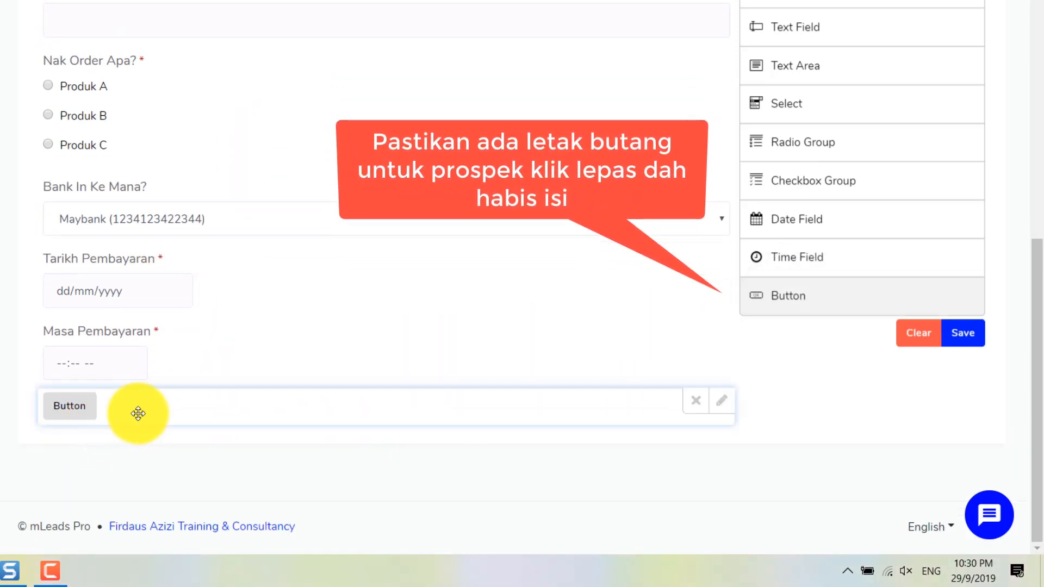
pyautogui.click(720, 400)
pyautogui.scroll(-4, 244, 326)
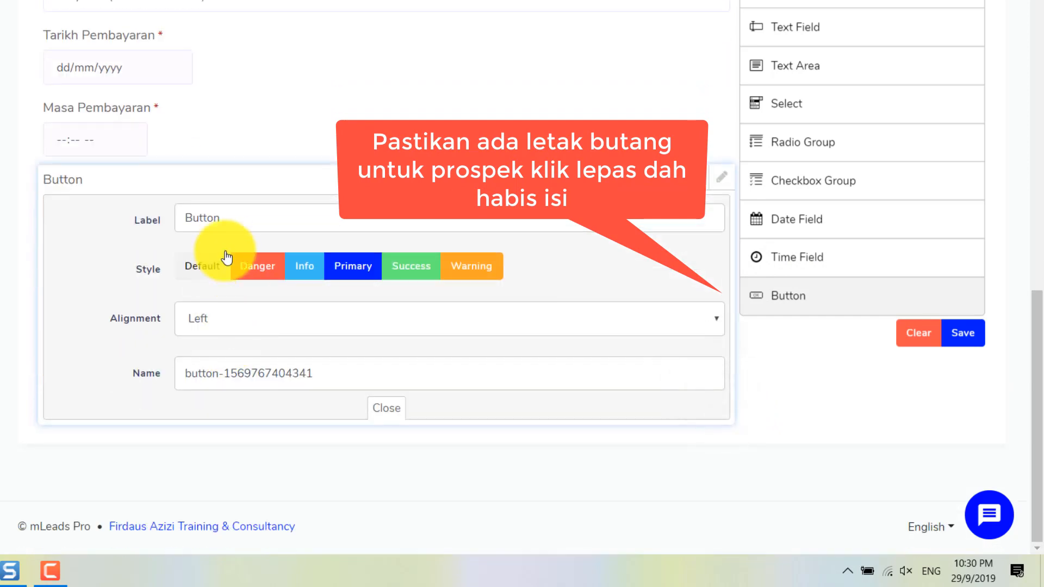
pyautogui.doubleClick(239, 221)
pyautogui.write('Hantar')
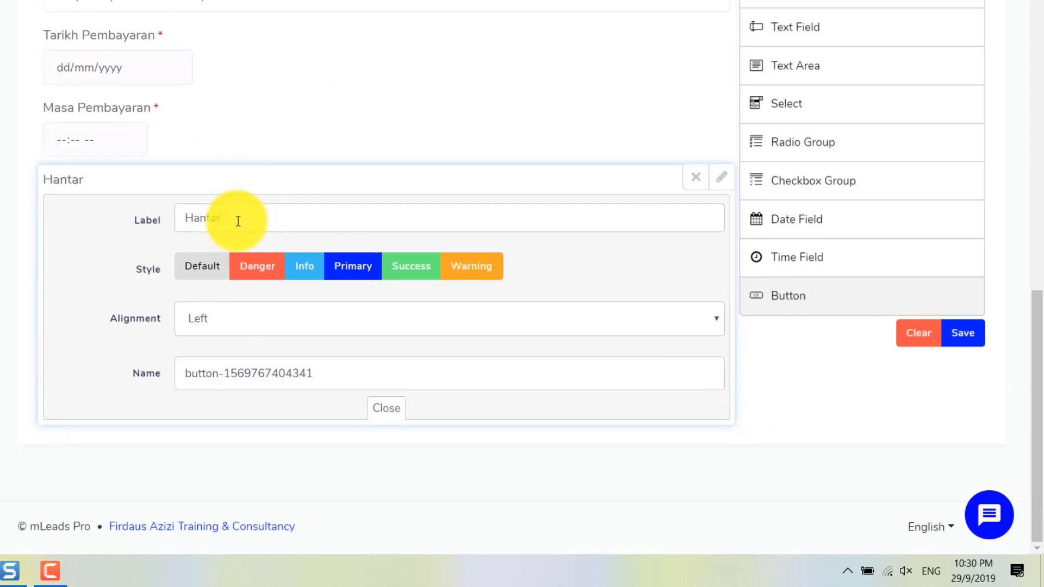
pyautogui.click(356, 272)
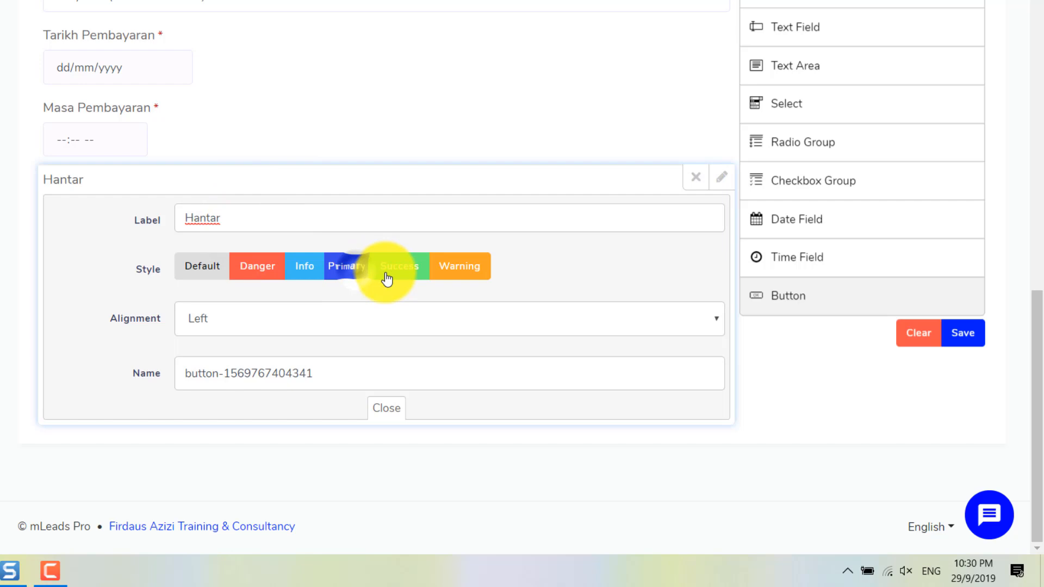
pyautogui.click(223, 321)
pyautogui.click(219, 361)
pyautogui.tripleClick(247, 371)
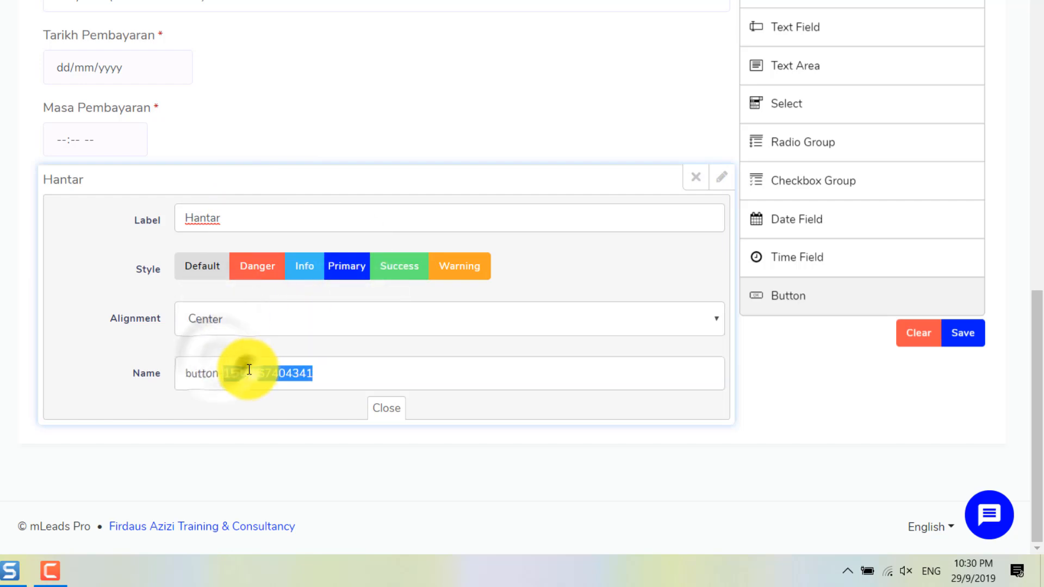
pyautogui.write('hantar')
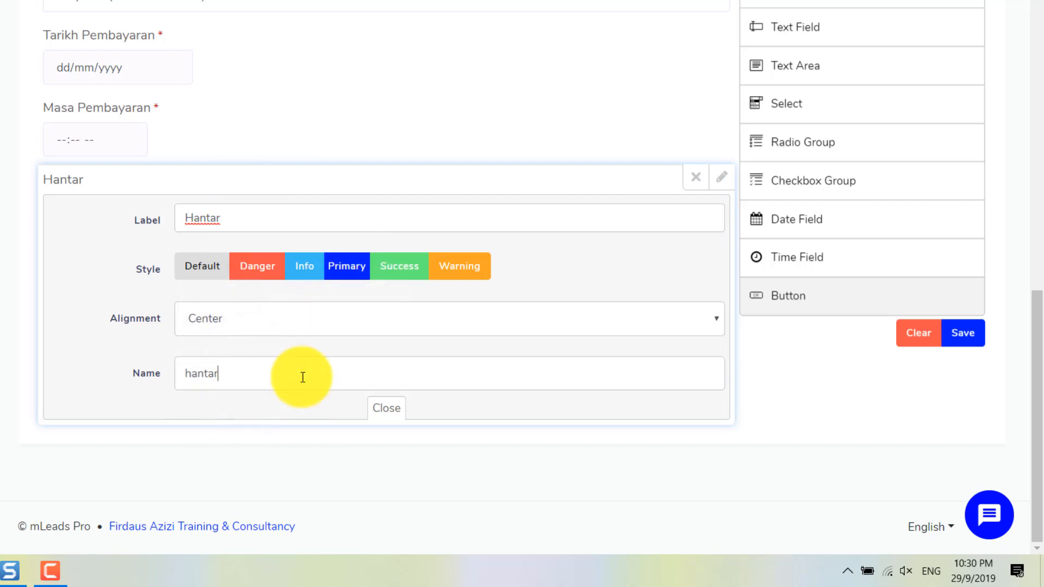
pyautogui.click(383, 408)
pyautogui.scroll(7, 163, 326)
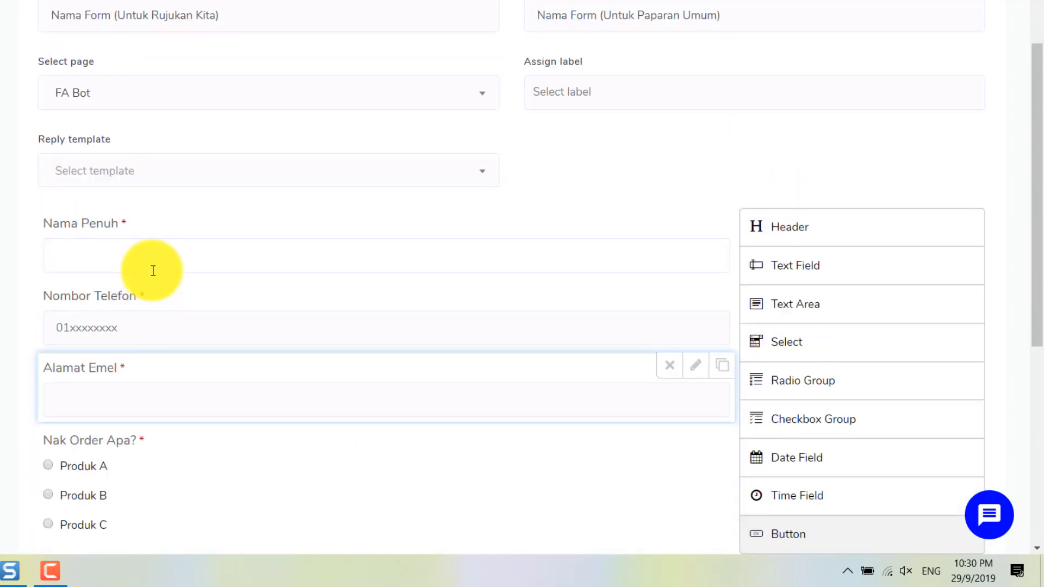
pyautogui.scroll(-6, 674, 250)
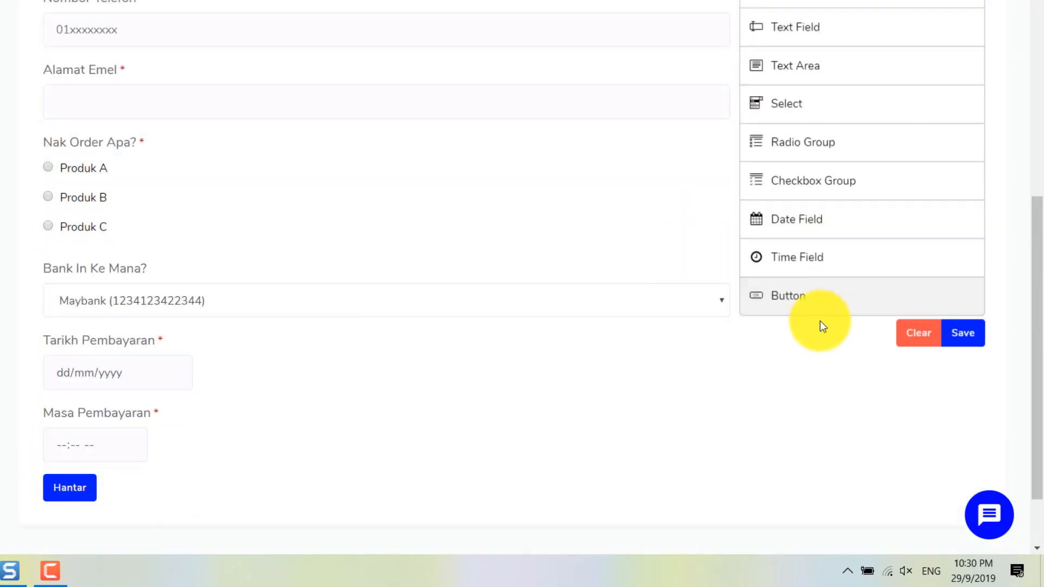
pyautogui.scroll(-1, 735, 310)
pyautogui.scroll(8, 671, 242)
# Step: Look through the label and reply template lists, leaving both unset
pyautogui.click(607, 212)
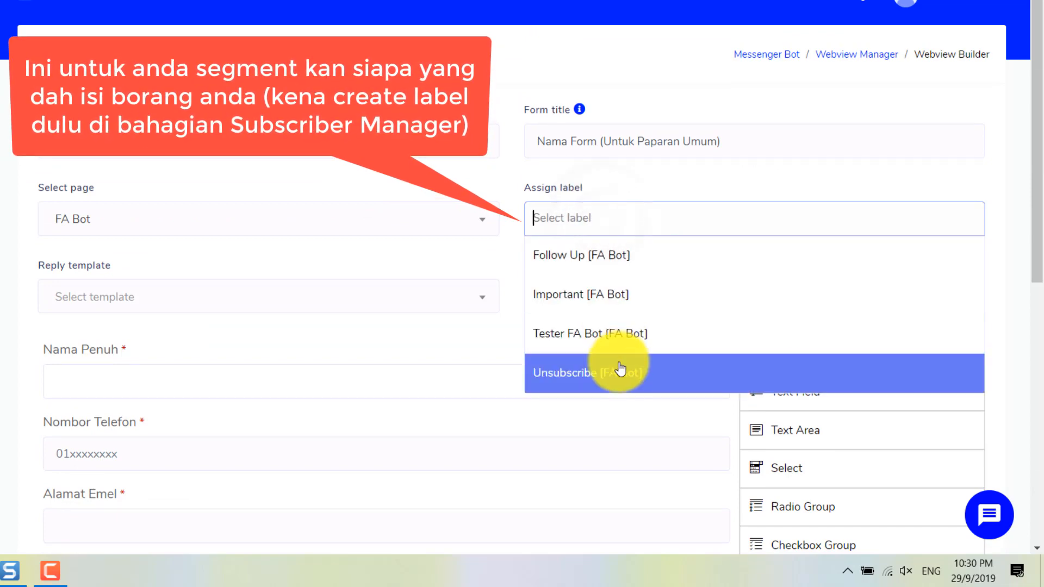
pyautogui.click(611, 180)
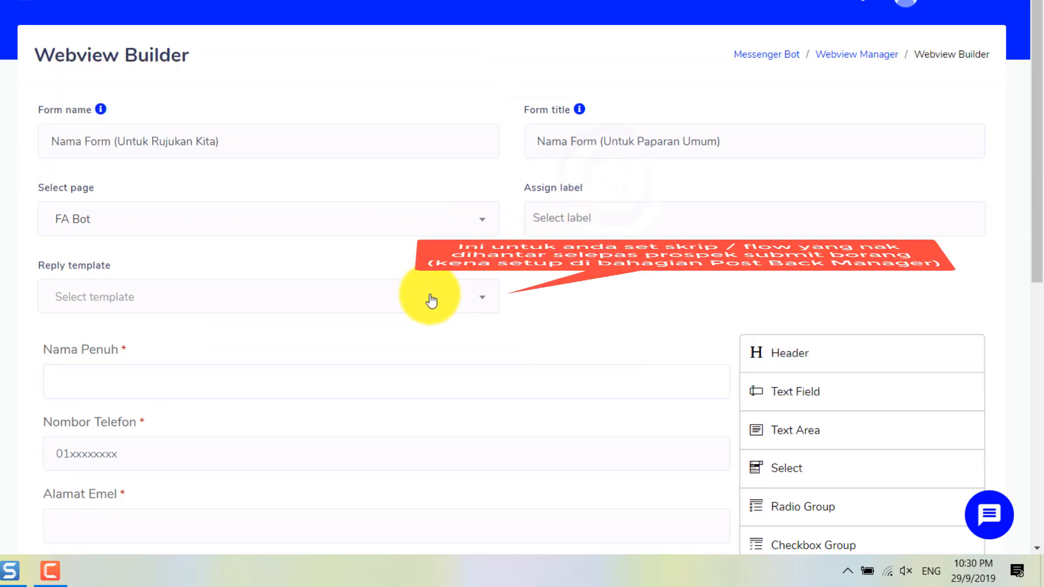
pyautogui.click(429, 297)
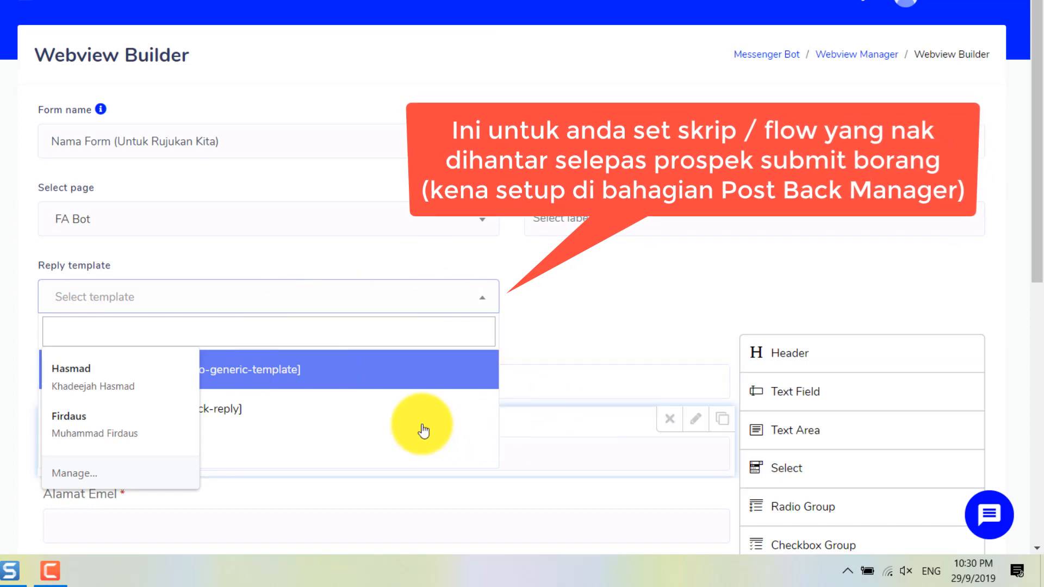
pyautogui.click(549, 299)
pyautogui.click(477, 304)
pyautogui.click(473, 299)
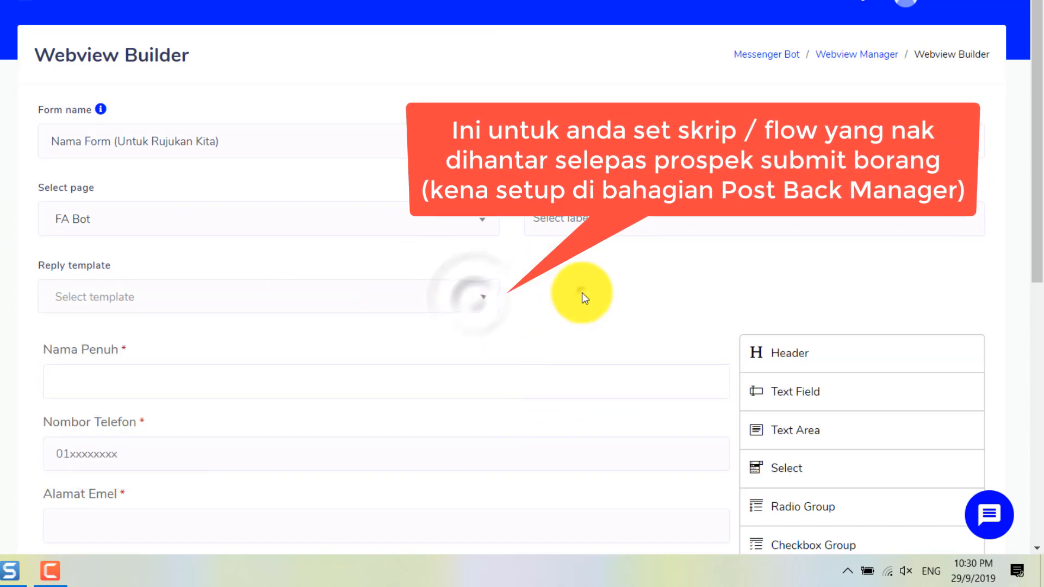
# Step: Save the form and acknowledge the form-created confirmation
pyautogui.scroll(-2, 589, 295)
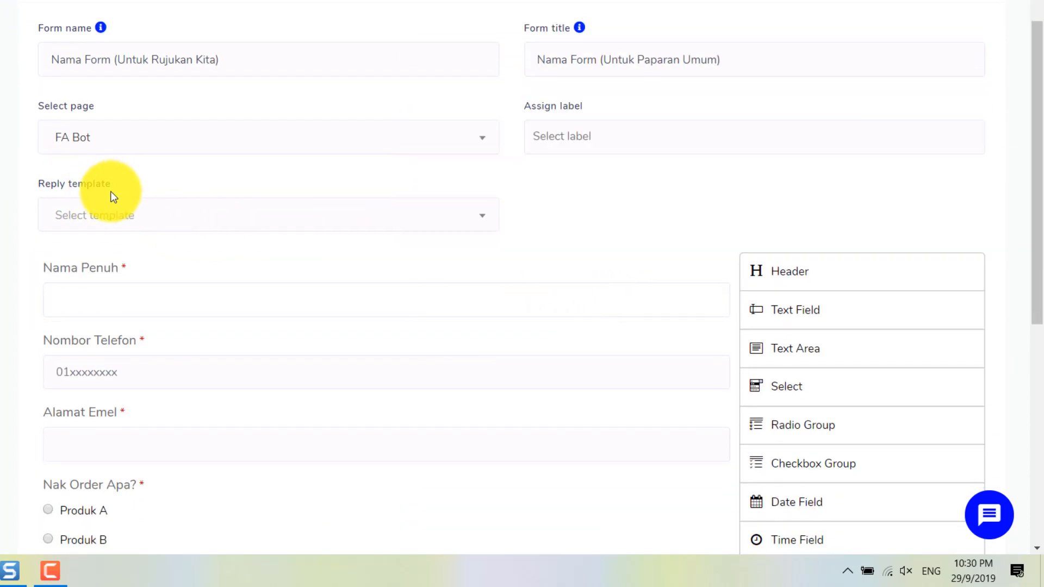
pyautogui.scroll(-8, 615, 214)
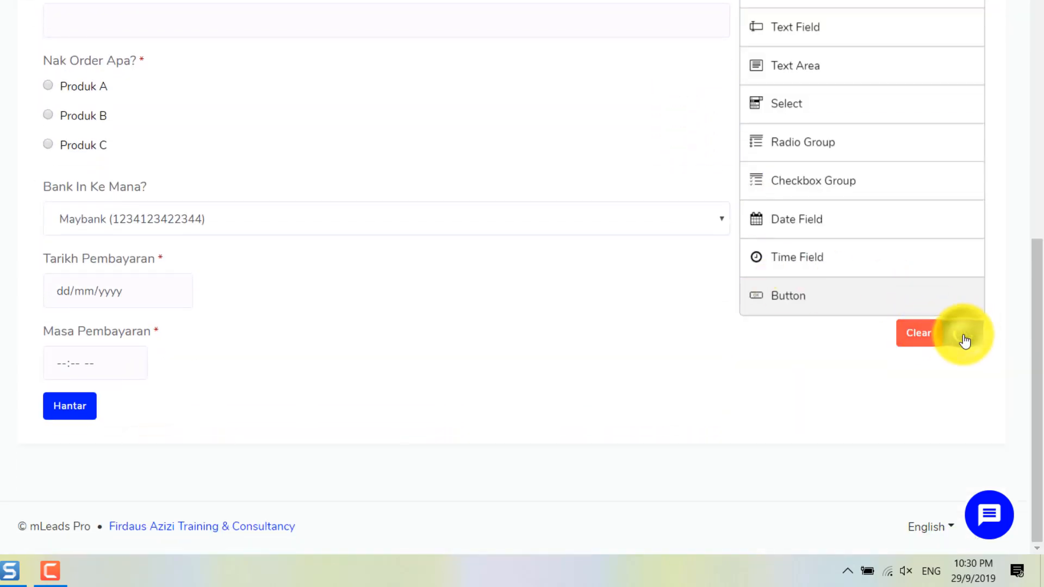
pyautogui.click(964, 342)
pyautogui.click(414, 360)
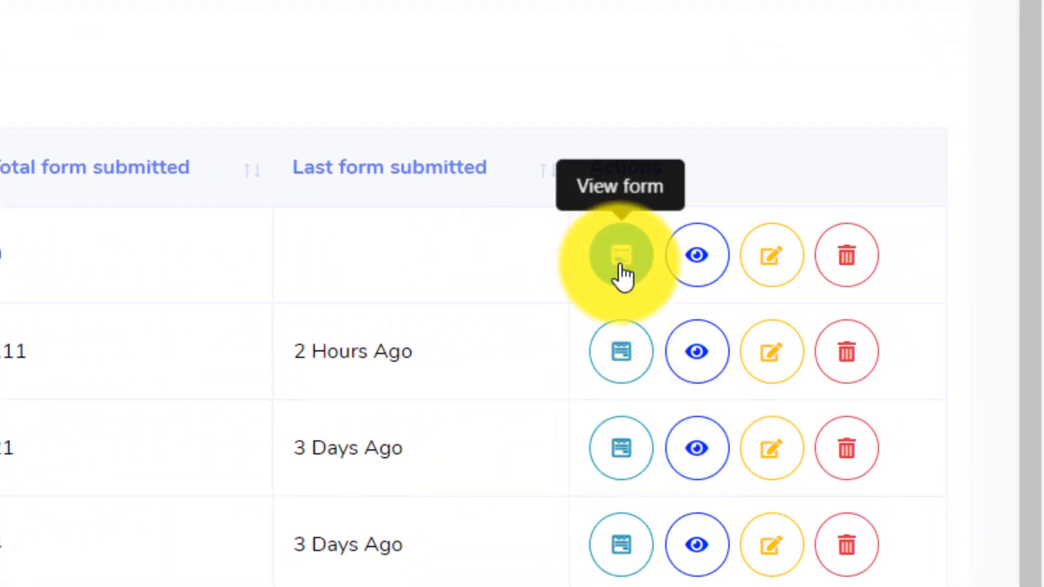
pyautogui.click(622, 269)
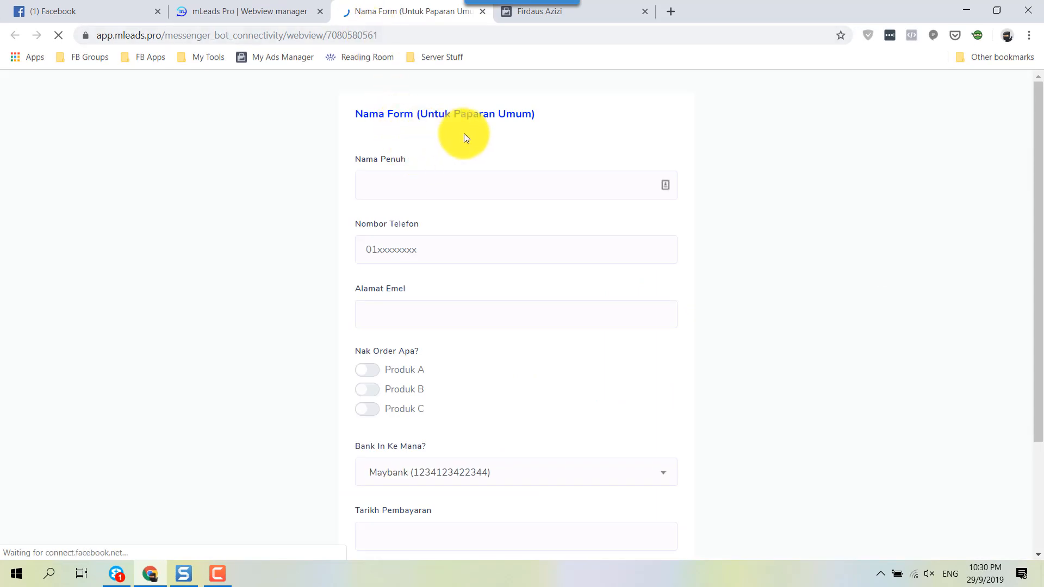
pyautogui.scroll(-3, 432, 160)
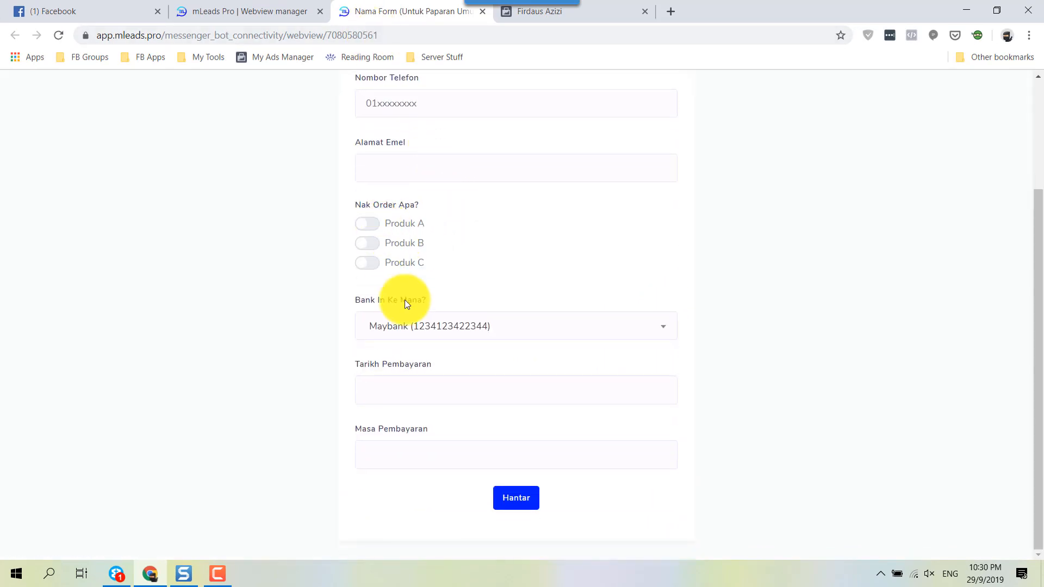
pyautogui.click(429, 330)
pyautogui.click(448, 330)
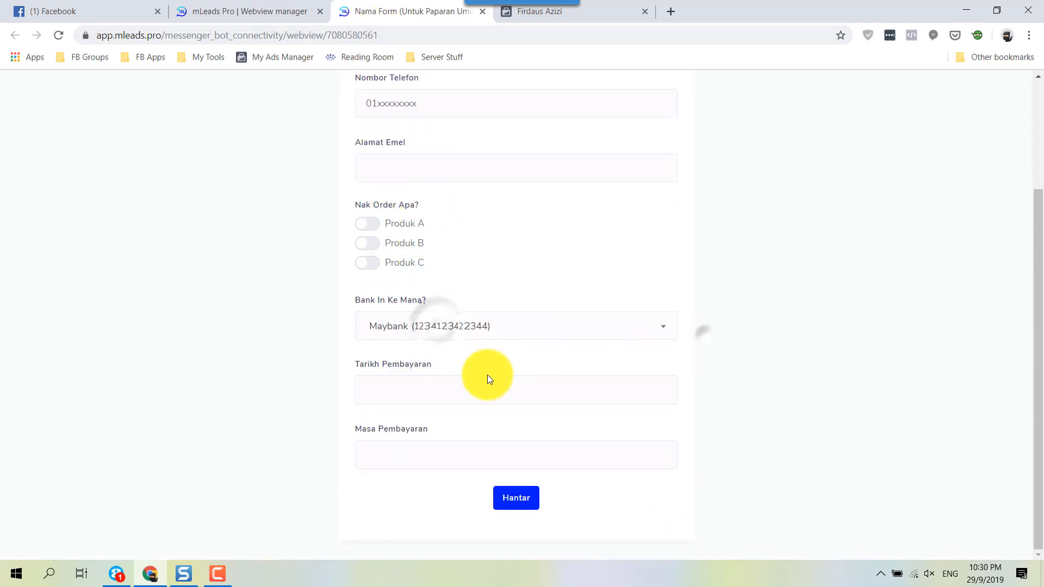
pyautogui.click(468, 385)
pyautogui.click(468, 385)
pyautogui.click(456, 454)
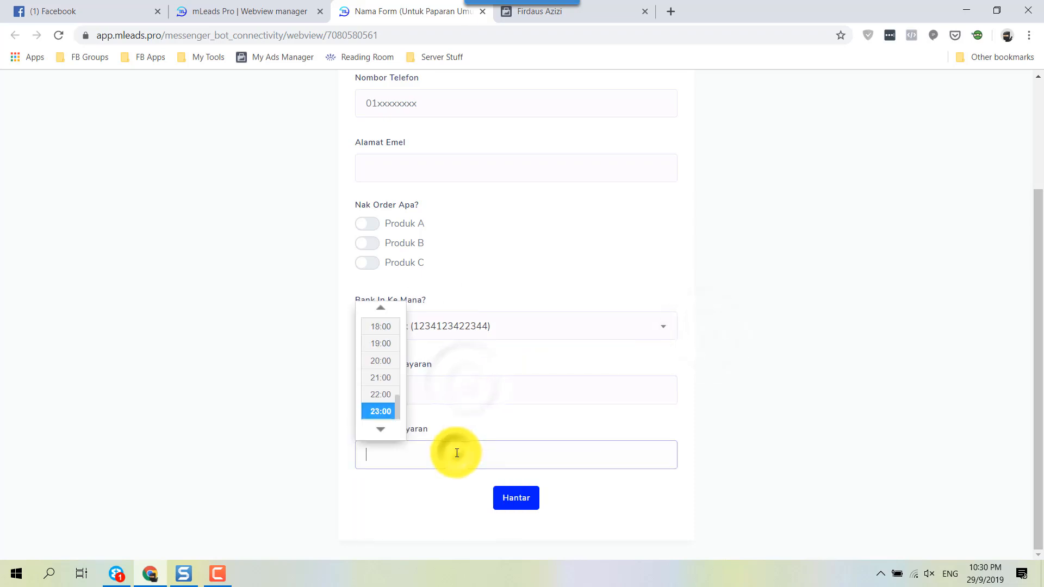
pyautogui.click(705, 387)
pyautogui.scroll(3, 700, 330)
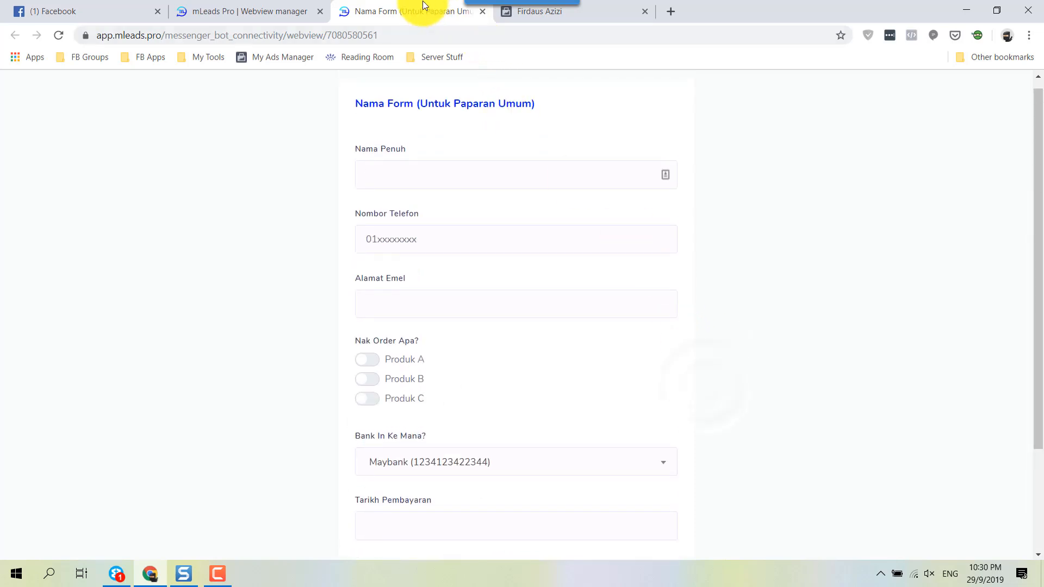
pyautogui.middleClick(404, 3)
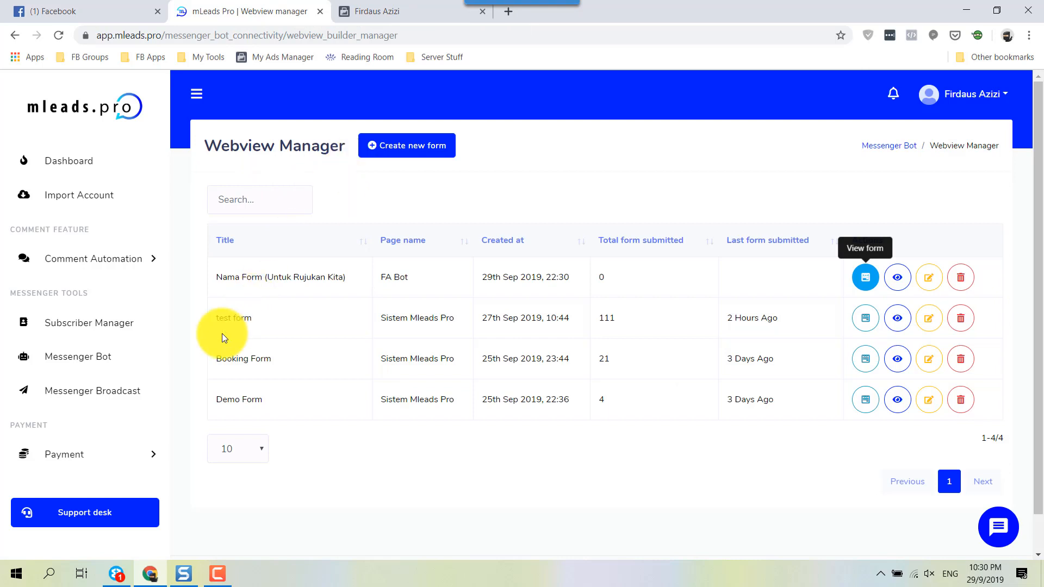
# Step: Create a postback template 'Borang Diterima' for the FA Bot page with postback id 'borang-terima'
pyautogui.click(86, 359)
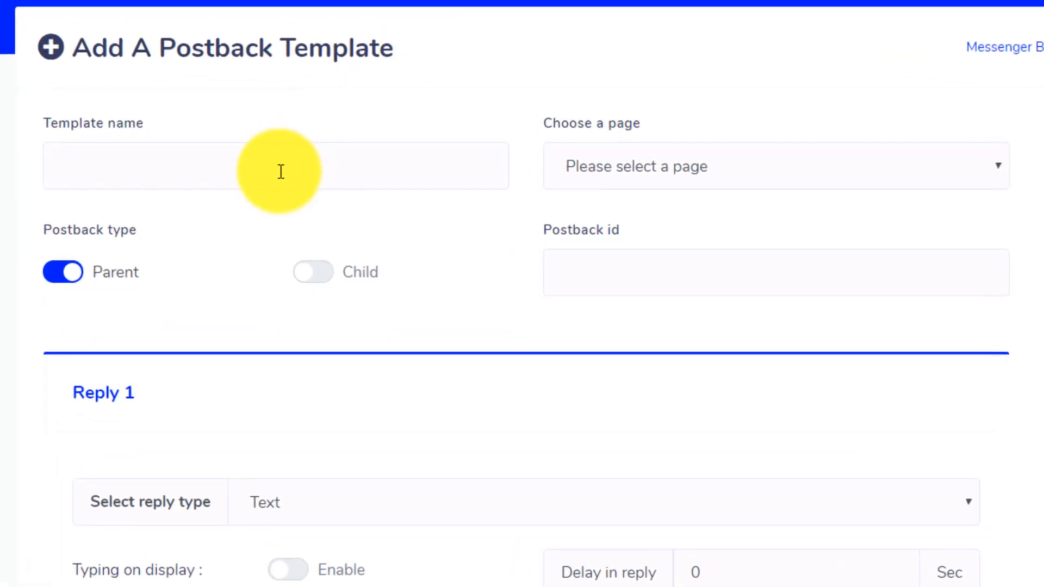
pyautogui.click(281, 171)
pyautogui.write('Borang Di')
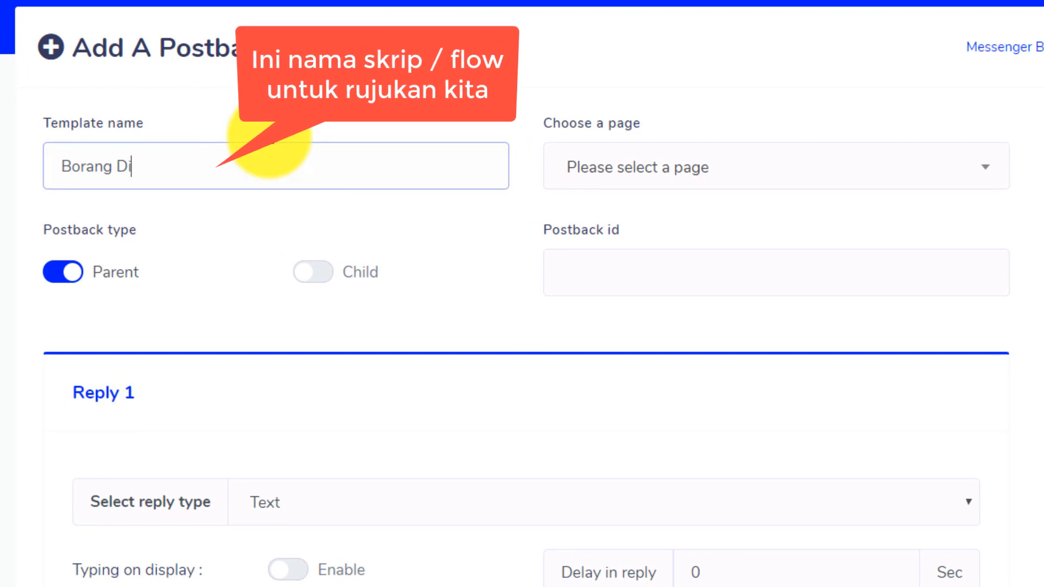
pyautogui.write('terima')
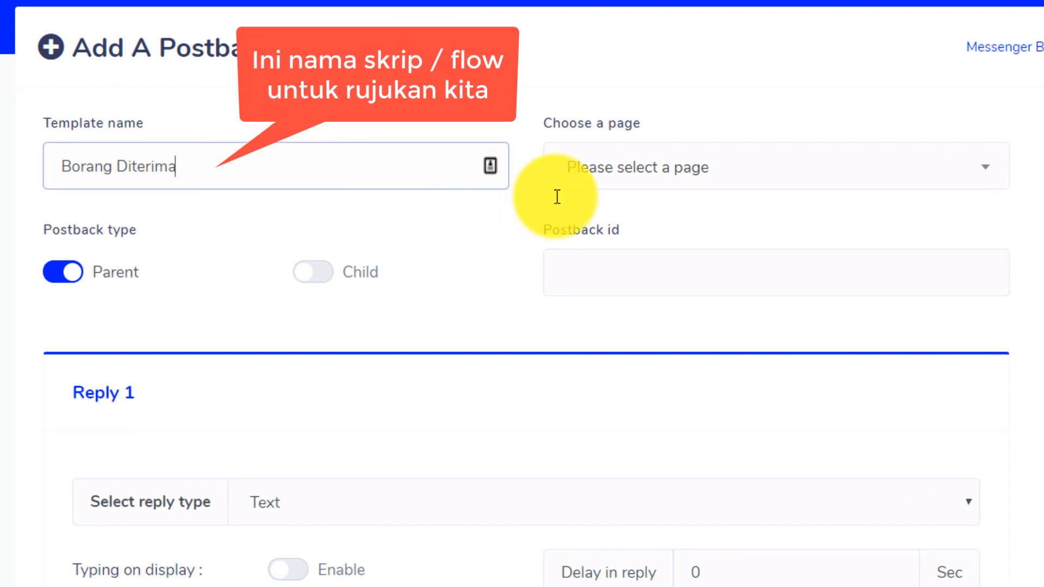
pyautogui.click(639, 178)
pyautogui.click(608, 275)
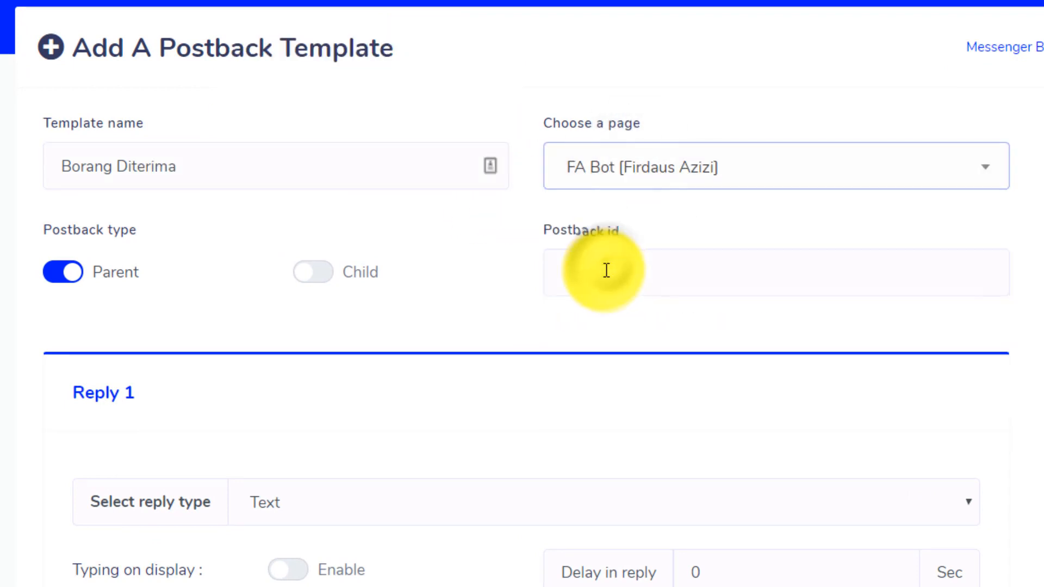
pyautogui.click(618, 269)
pyautogui.write('borang_terima')
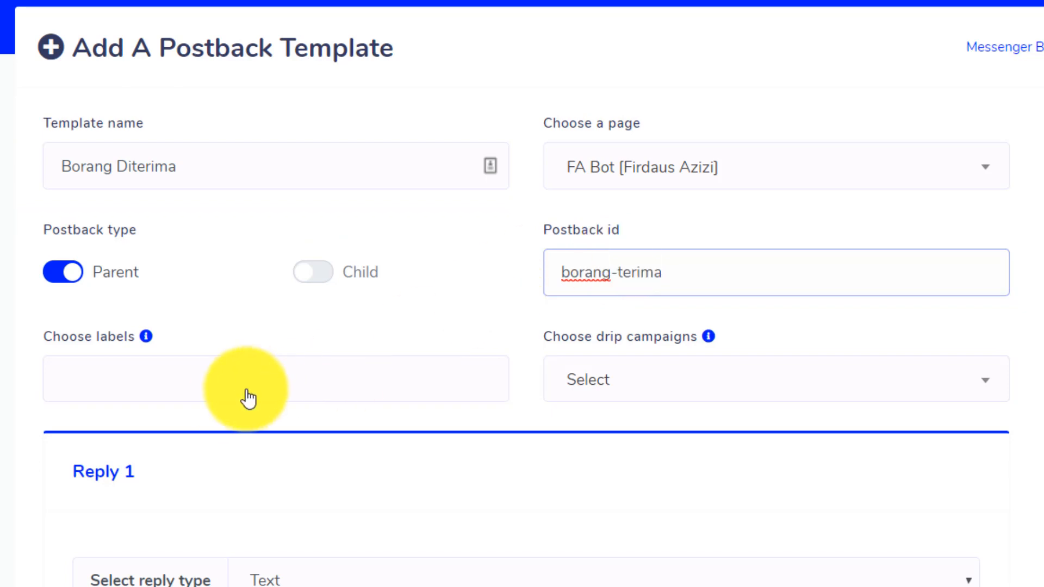
pyautogui.scroll(-5, 229, 408)
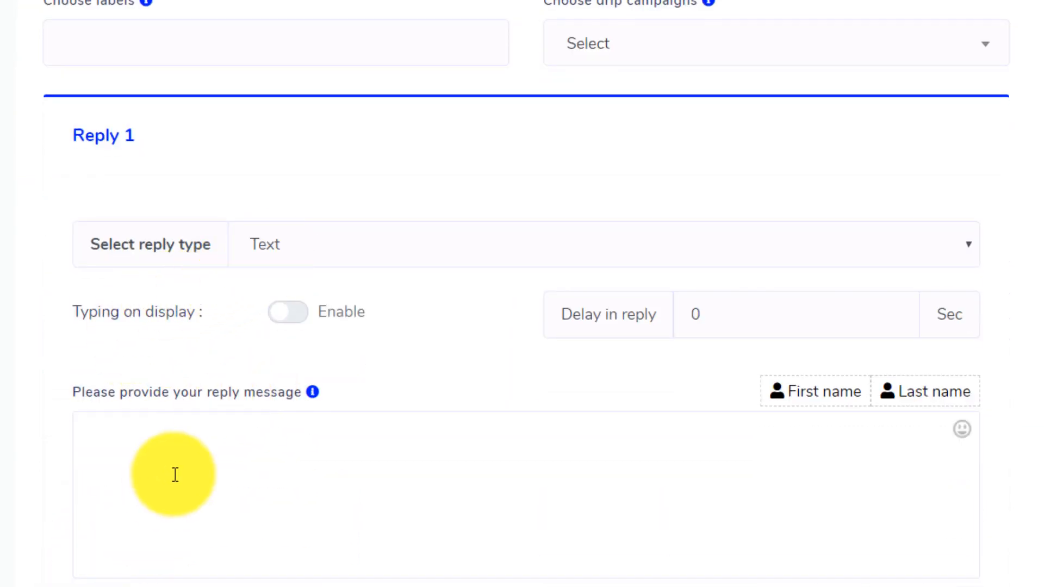
# Step: Write the reply 'Terima kasih [first name]!' with a closing 'Terima kasih' line, and submit the template
pyautogui.click(177, 474)
pyautogui.write('Te')
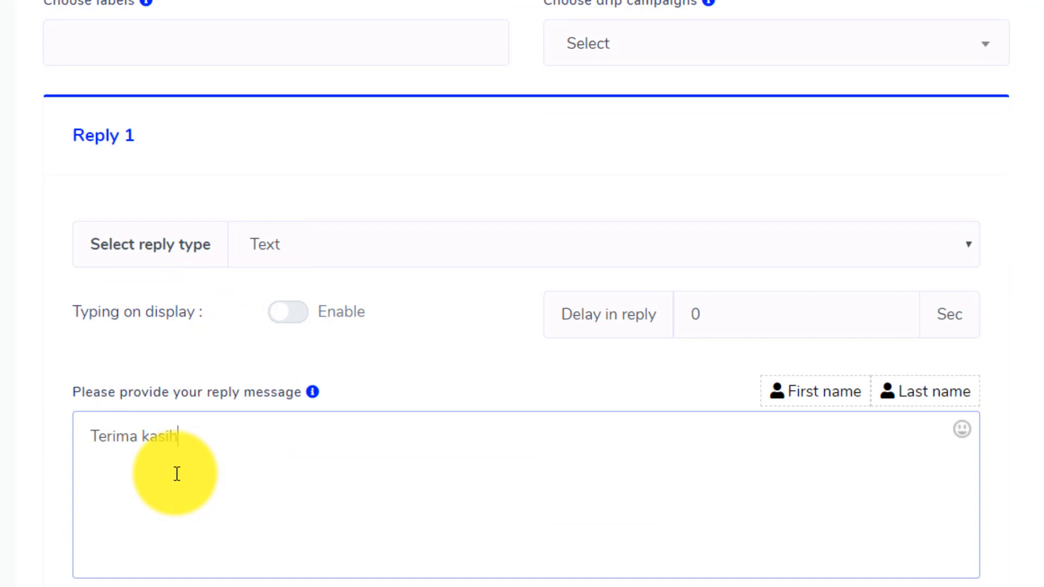
pyautogui.write('rima kasih')
pyautogui.click(788, 393)
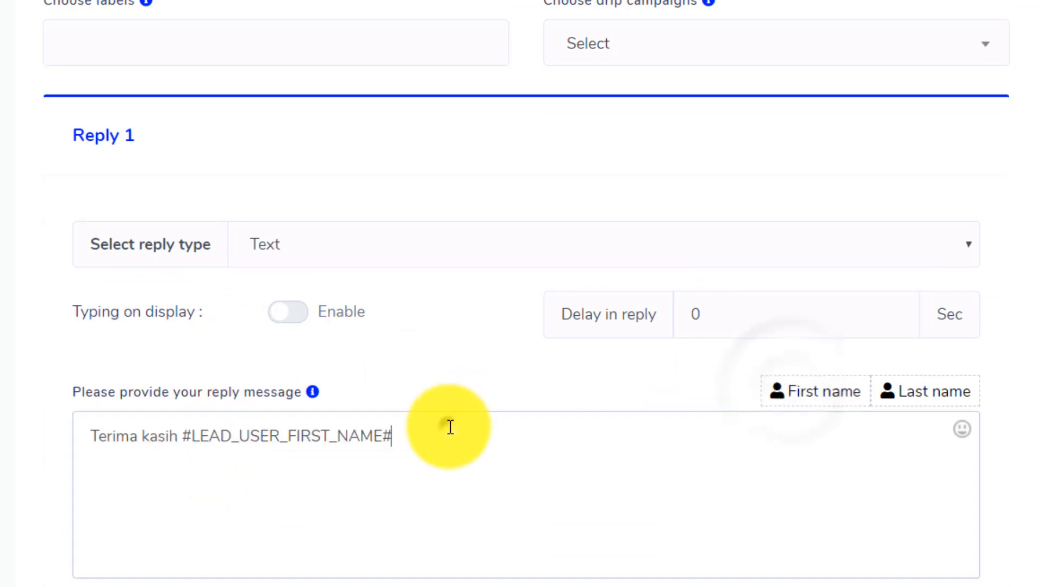
pyautogui.click(450, 427)
pyautogui.write('!')
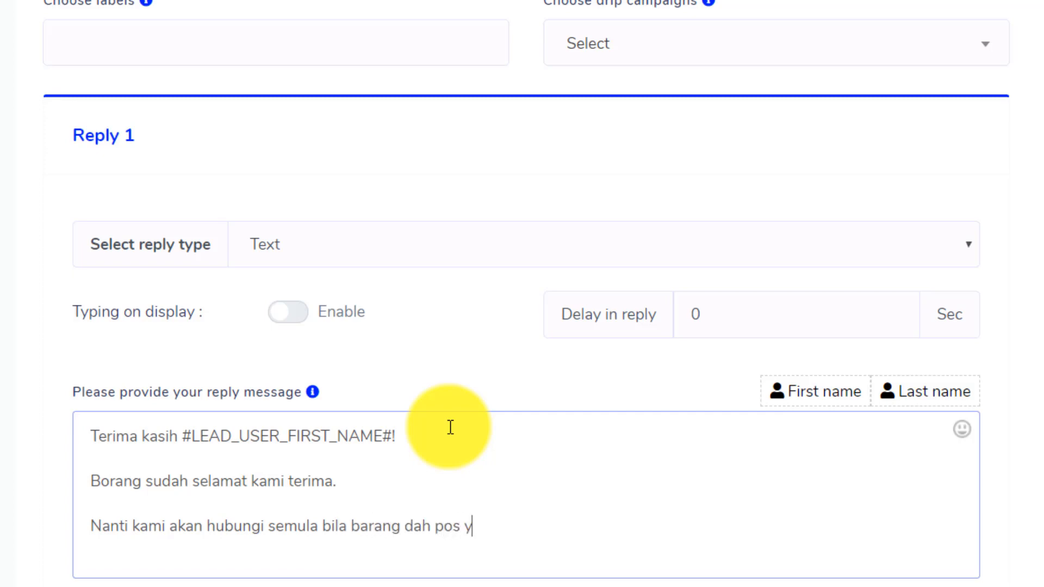
pyautogui.press('Return')
pyautogui.write('Terima kasih~')
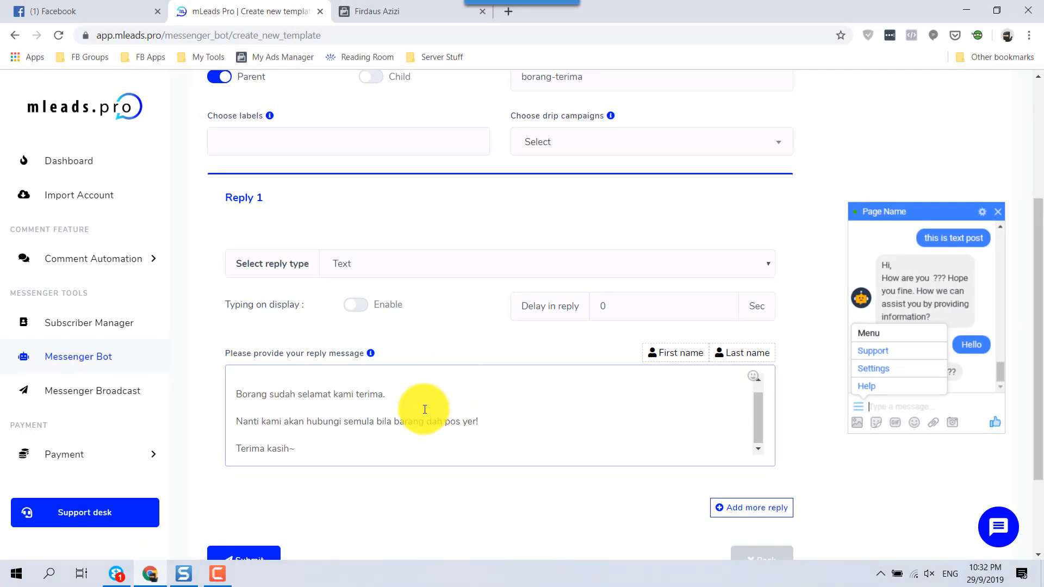
pyautogui.scroll(-1, 223, 516)
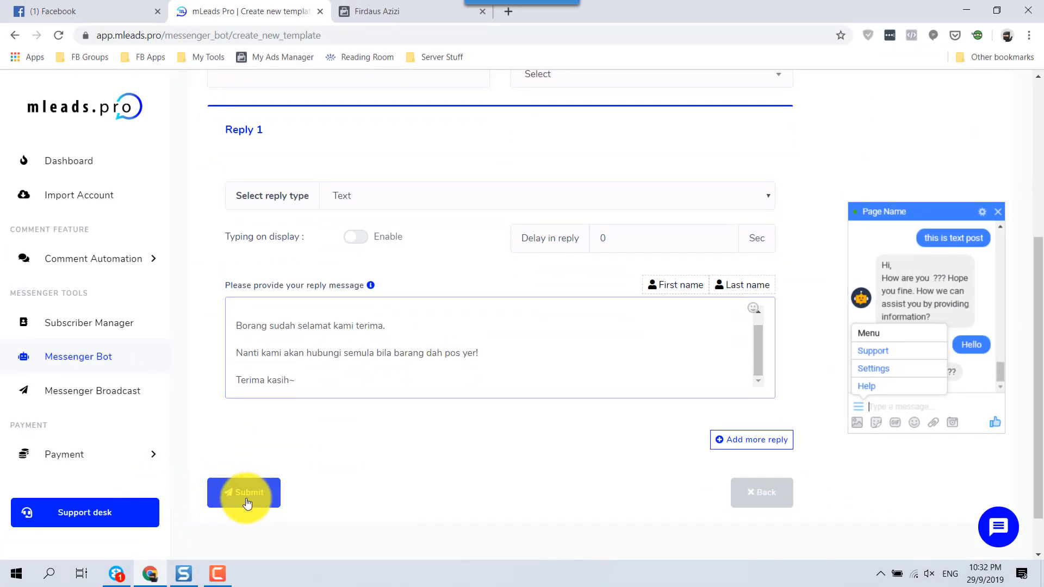
pyautogui.click(246, 492)
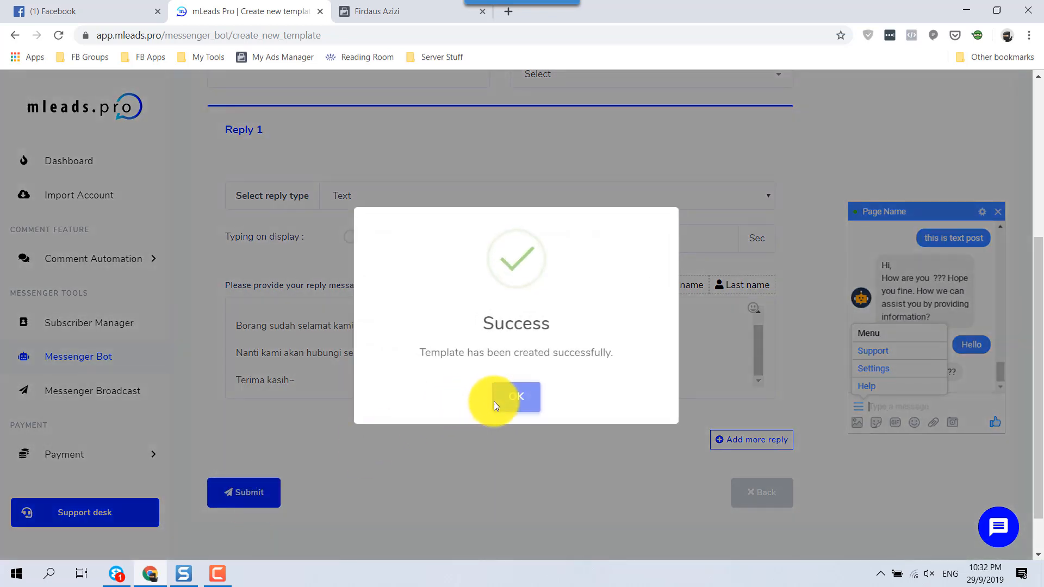
pyautogui.click(515, 397)
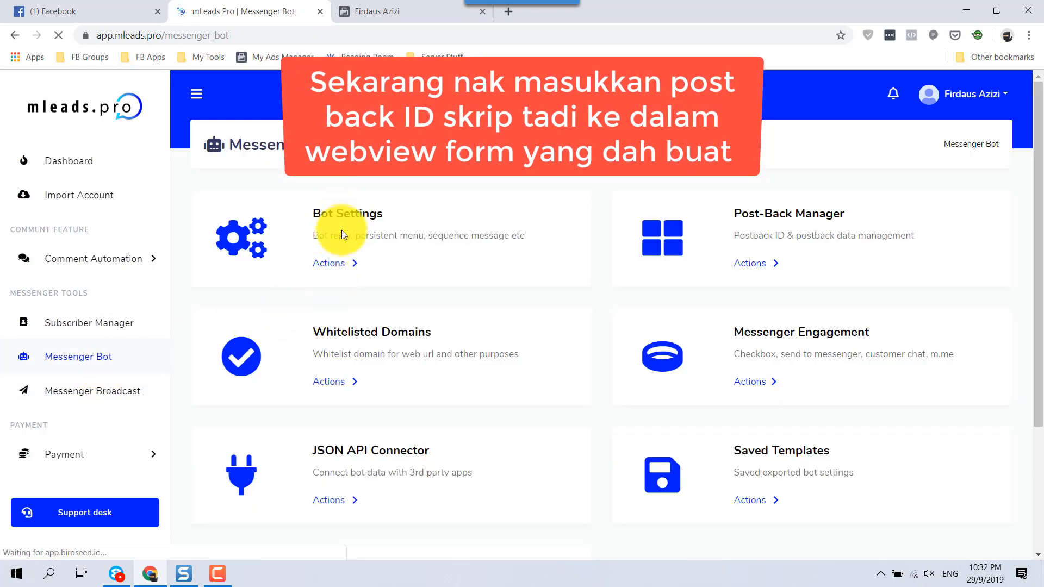
# Step: Set the webview form's reply template to Borang Diterima [borang-terima] and save the form
pyautogui.scroll(-3, 331, 476)
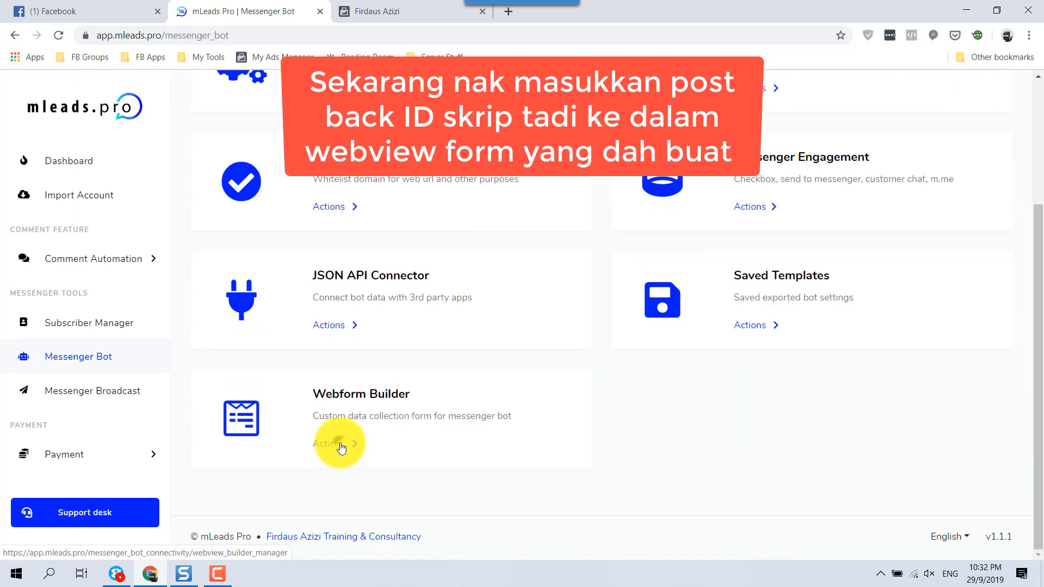
pyautogui.click(340, 447)
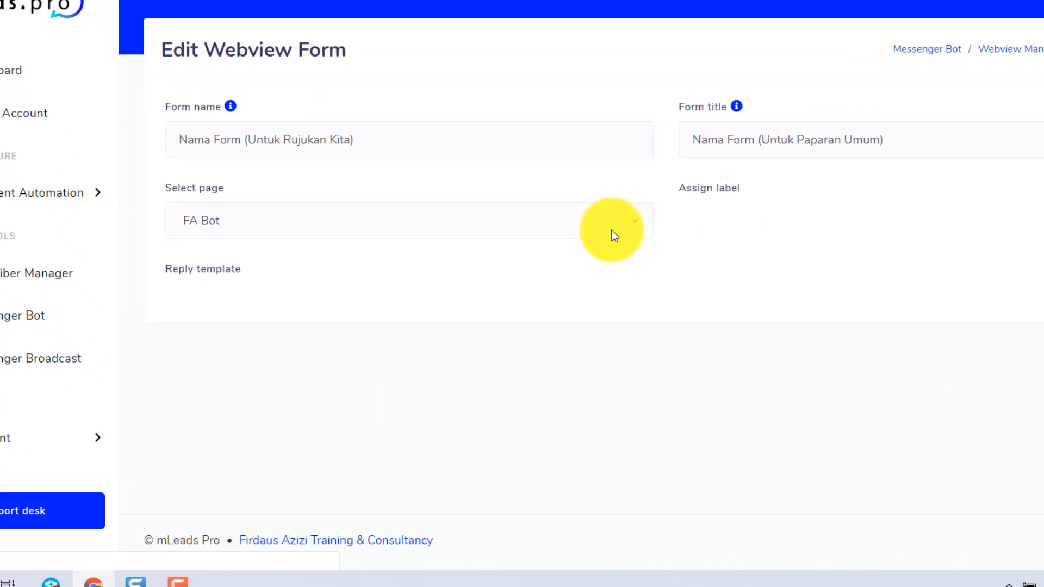
pyautogui.click(213, 185)
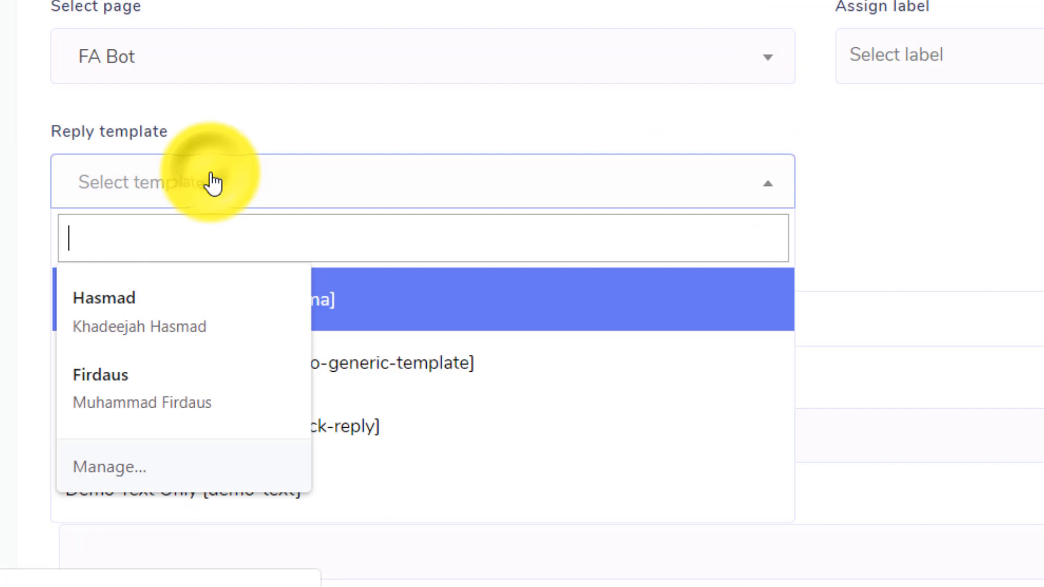
pyautogui.click(366, 307)
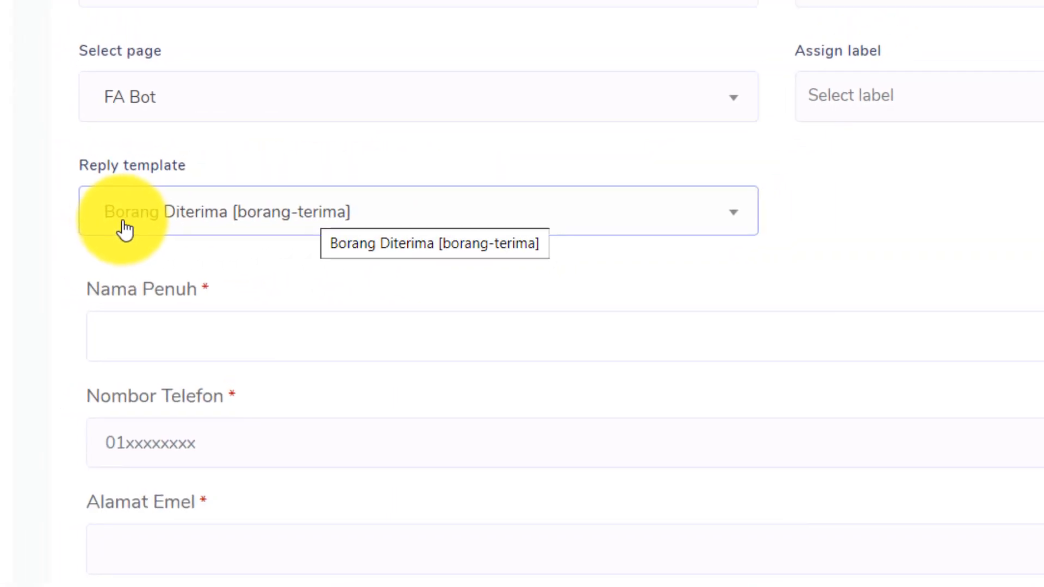
pyautogui.scroll(-7, 645, 319)
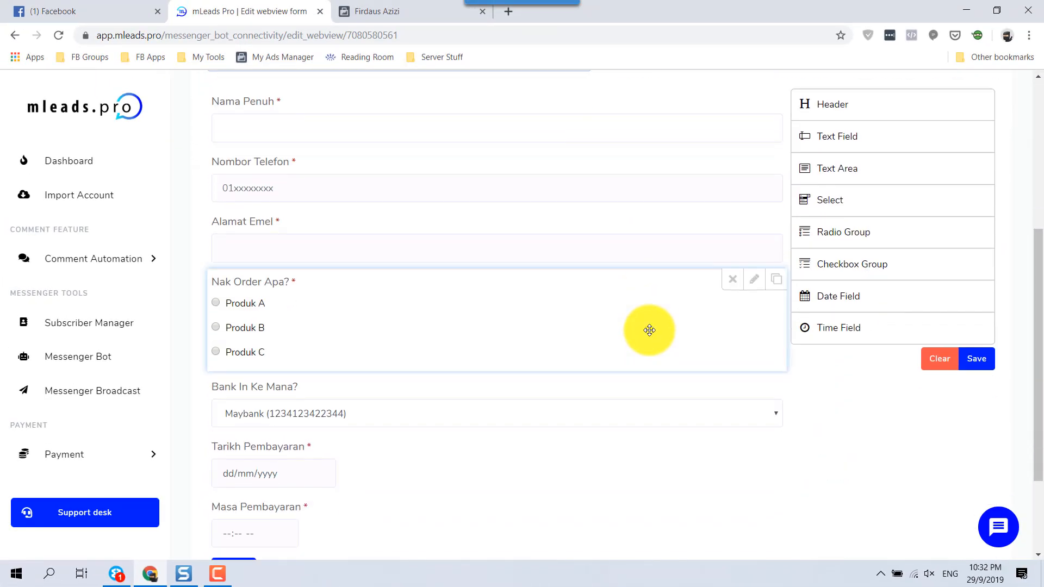
pyautogui.click(975, 344)
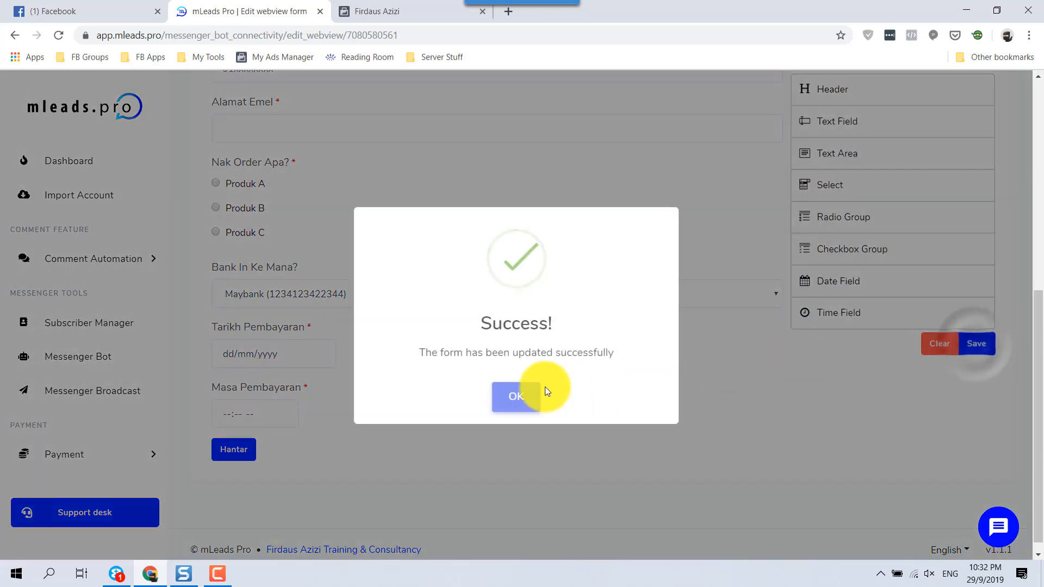
pyautogui.click(518, 399)
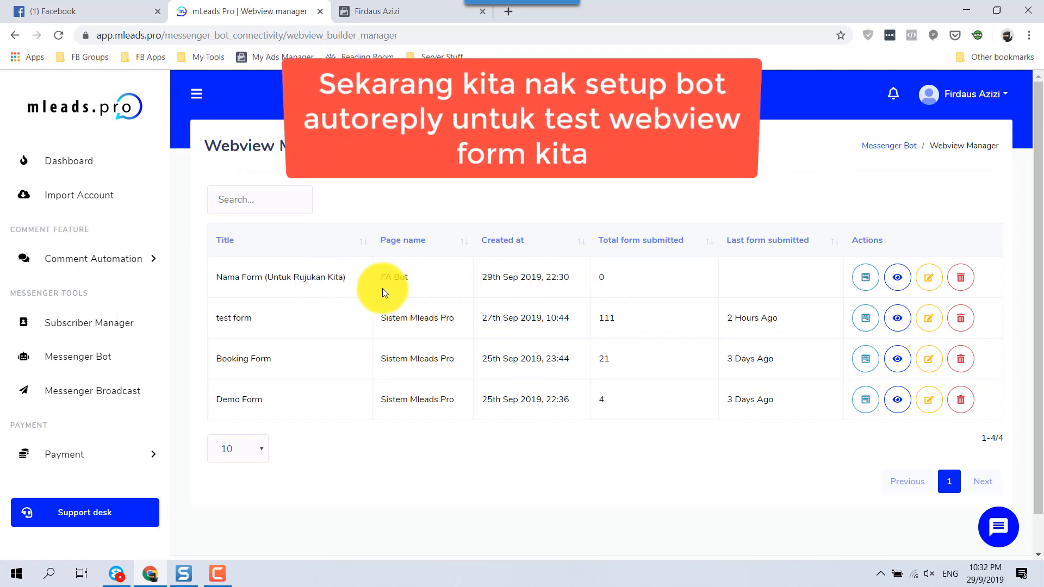
# Step: Open the FA Bot's Bot Reply Settings from the Messenger Bot page's Bot Settings card
pyautogui.click(68, 362)
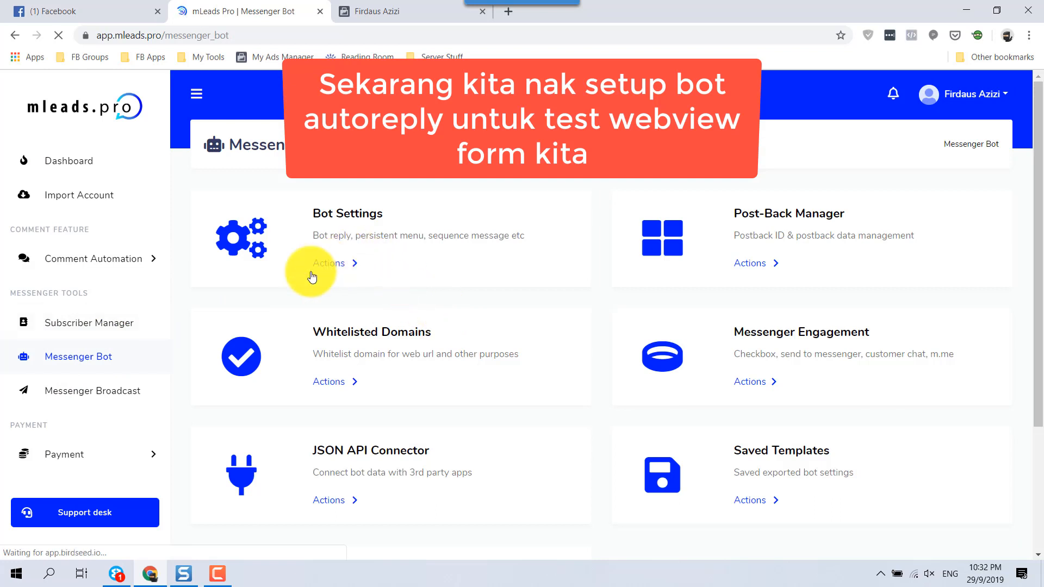
pyautogui.click(327, 270)
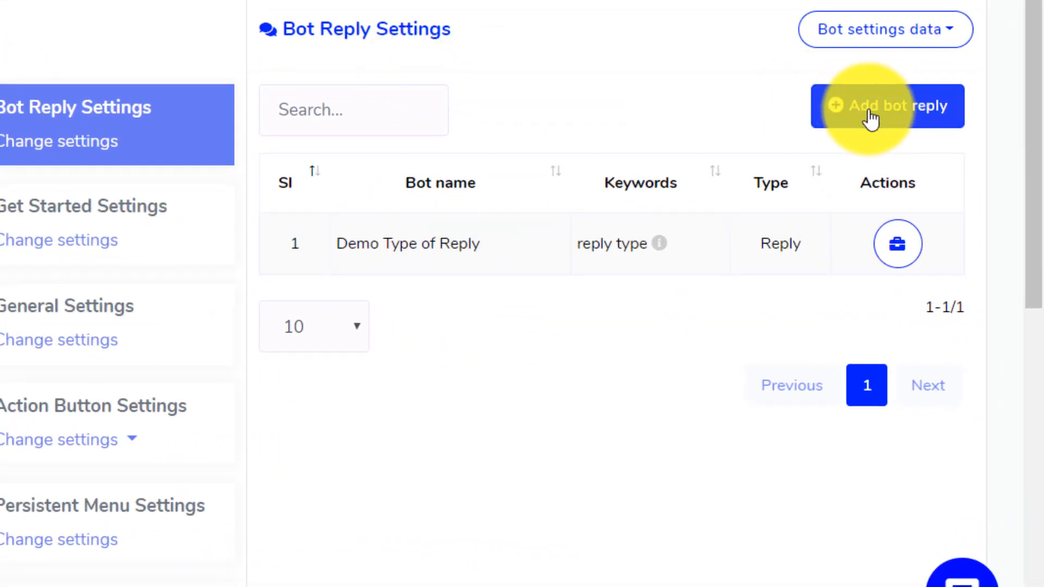
# Step: Add a bot reply named 'Nak Order (Demo Webform)' with the trigger keyword 'nak order'
pyautogui.click(879, 120)
pyautogui.click(404, 153)
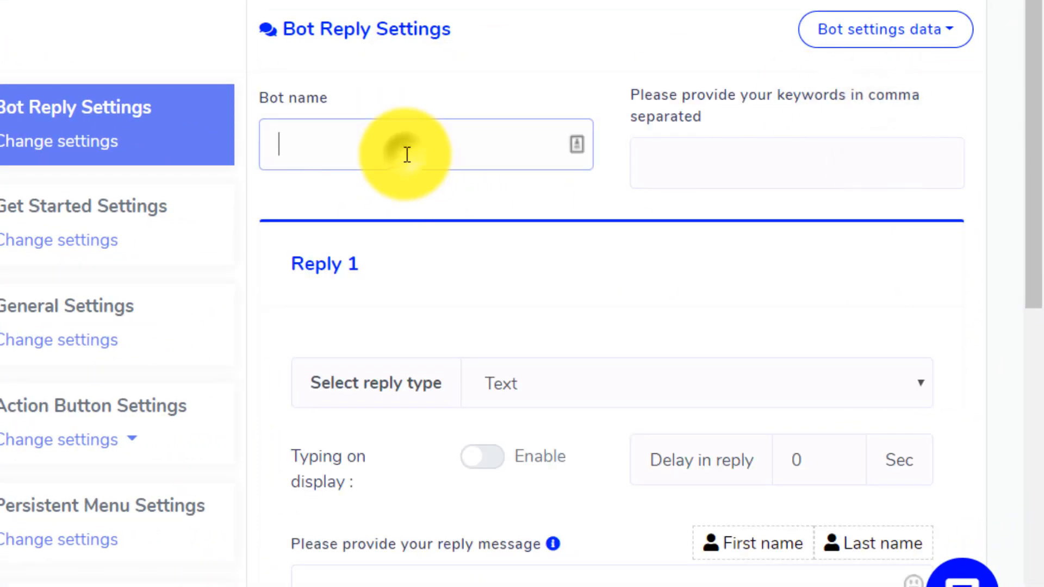
pyautogui.write('Nak Order (Demo Webform')
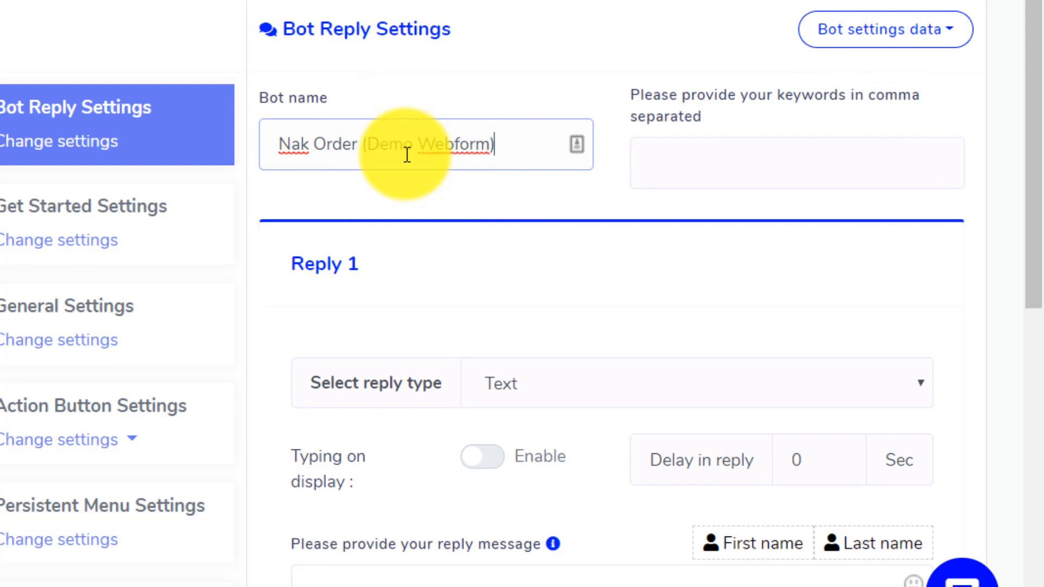
pyautogui.press('Tab')
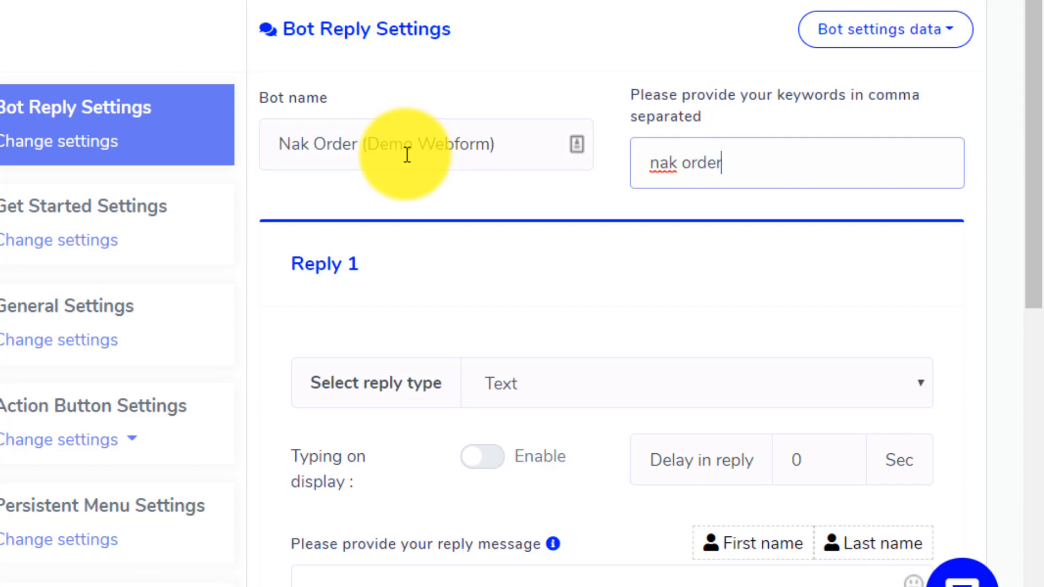
pyautogui.scroll(-3, 640, 358)
pyautogui.click(633, 152)
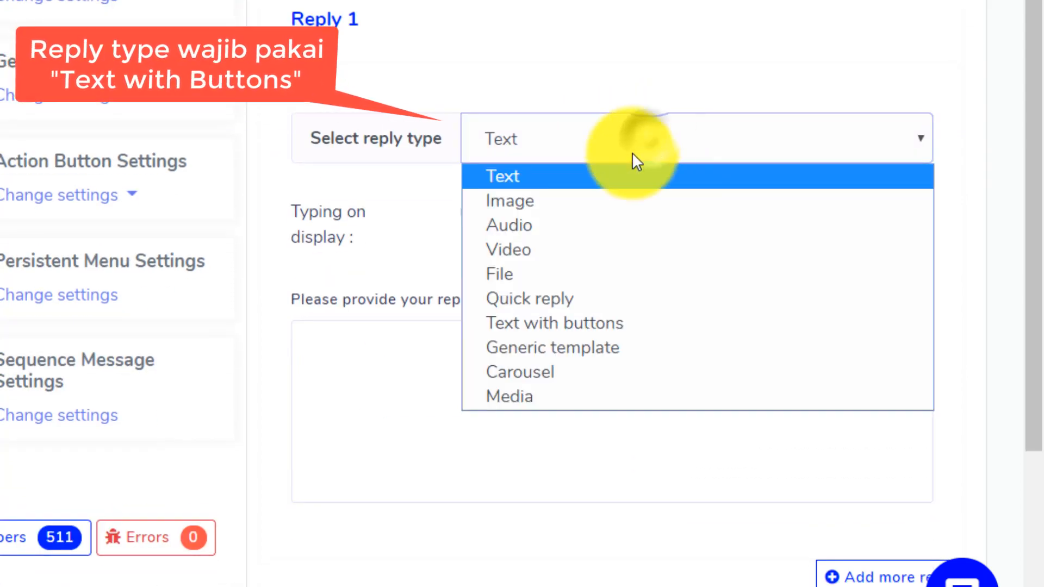
# Step: Make Reply 1 Text with buttons and write a message thanking the lead by first name
pyautogui.click(547, 324)
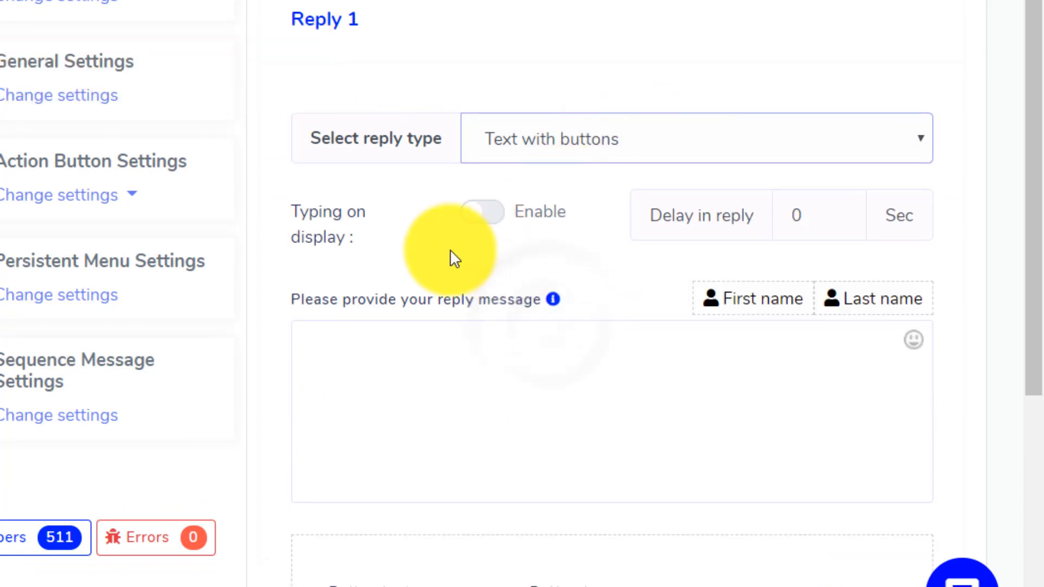
pyautogui.scroll(-3, 431, 243)
pyautogui.scroll(-1, 432, 242)
pyautogui.click(517, 142)
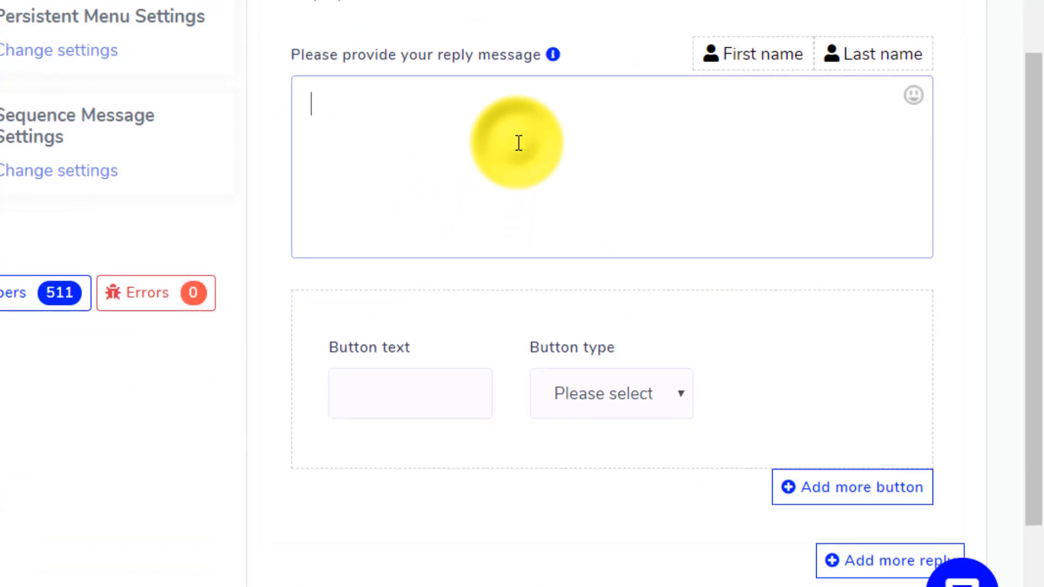
pyautogui.write('S')
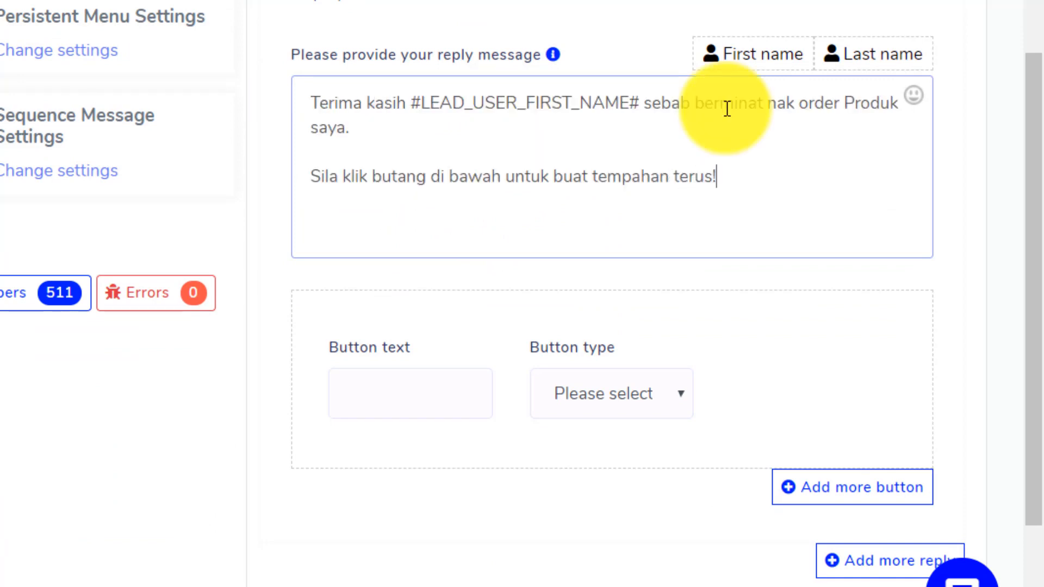
# Step: Label the first button 'Isi Borang Tempahan' with a 💌 emoji and set its type to Webview [tall]
pyautogui.click(388, 400)
pyautogui.write('Is')
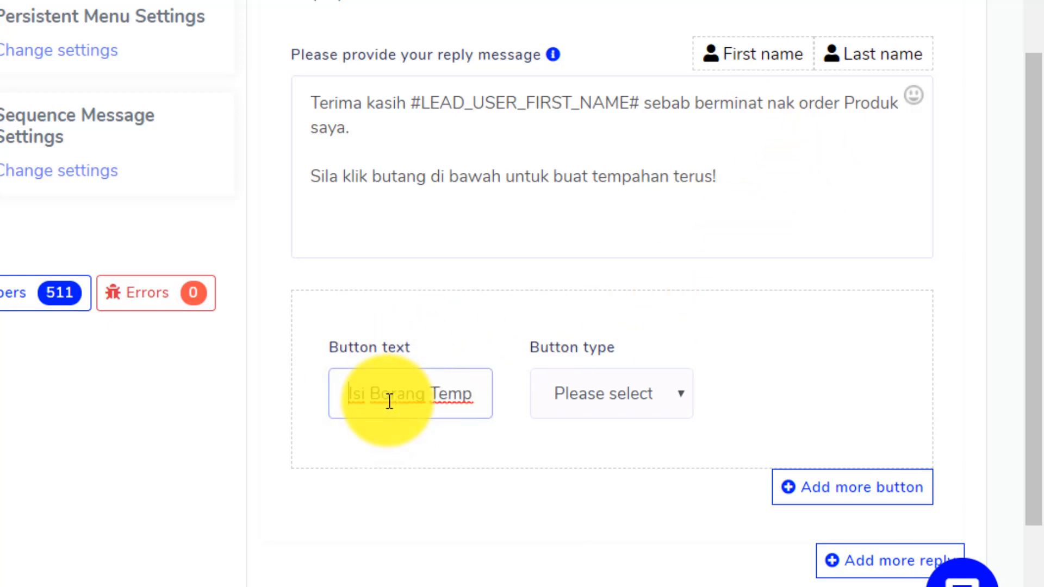
pyautogui.write('i Borang Temp')
pyautogui.press('super+period')
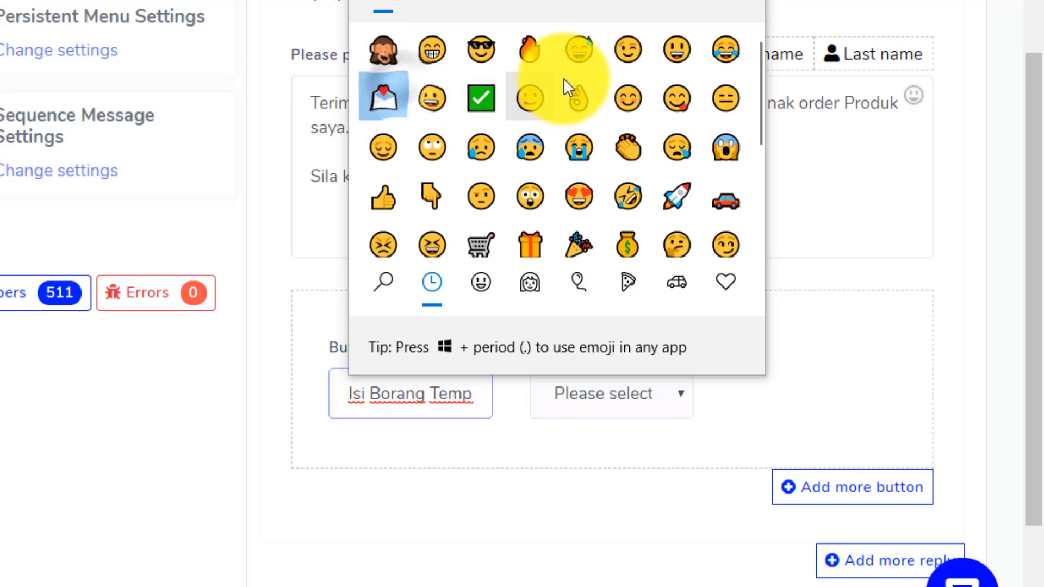
pyautogui.click(383, 101)
pyautogui.press('Escape')
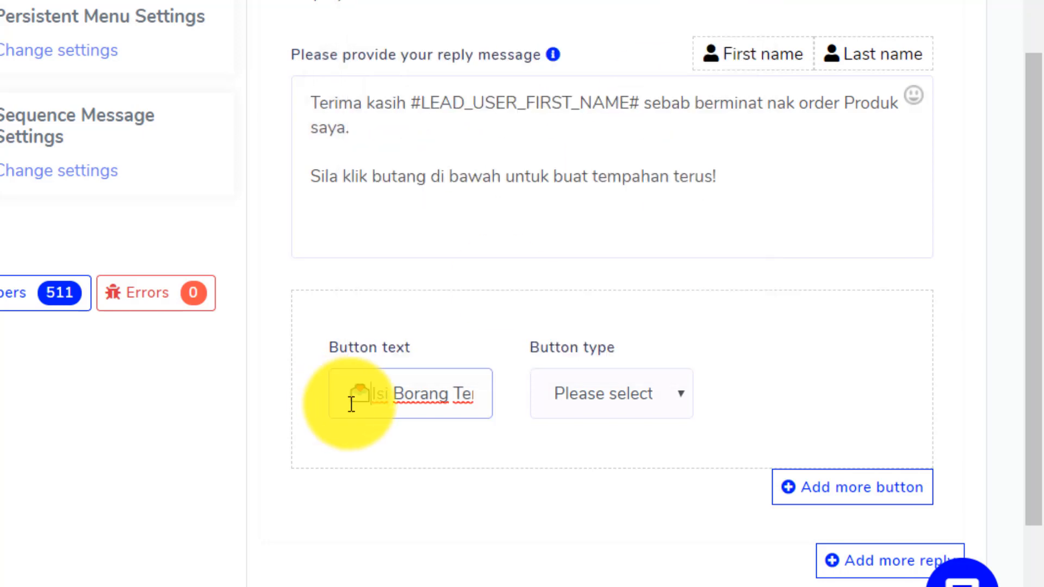
pyautogui.click(622, 392)
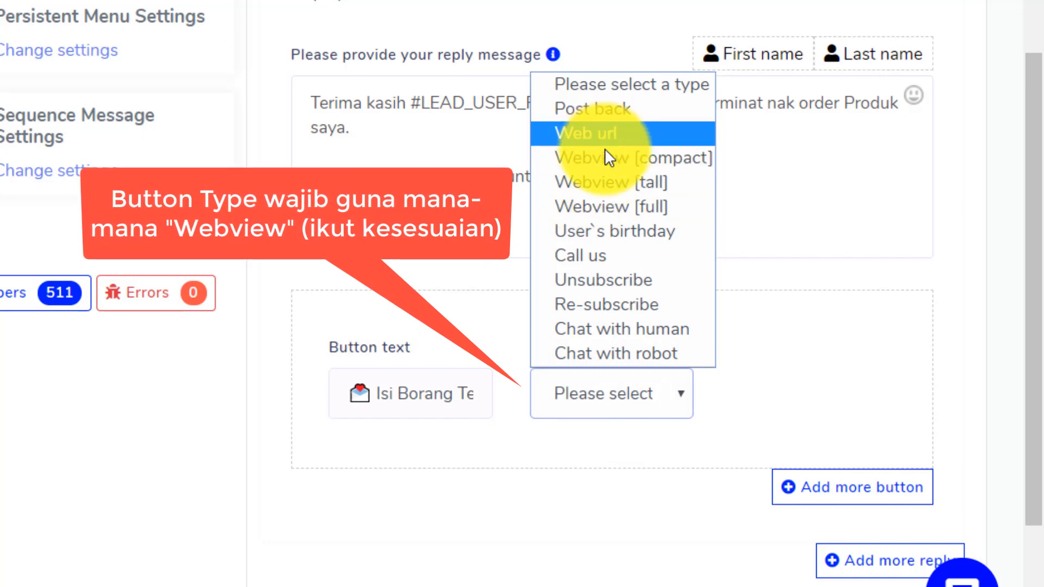
pyautogui.click(608, 182)
# Step: Open the Messenger Bot page in a new tab to fetch the button's form URL
pyautogui.click(781, 392)
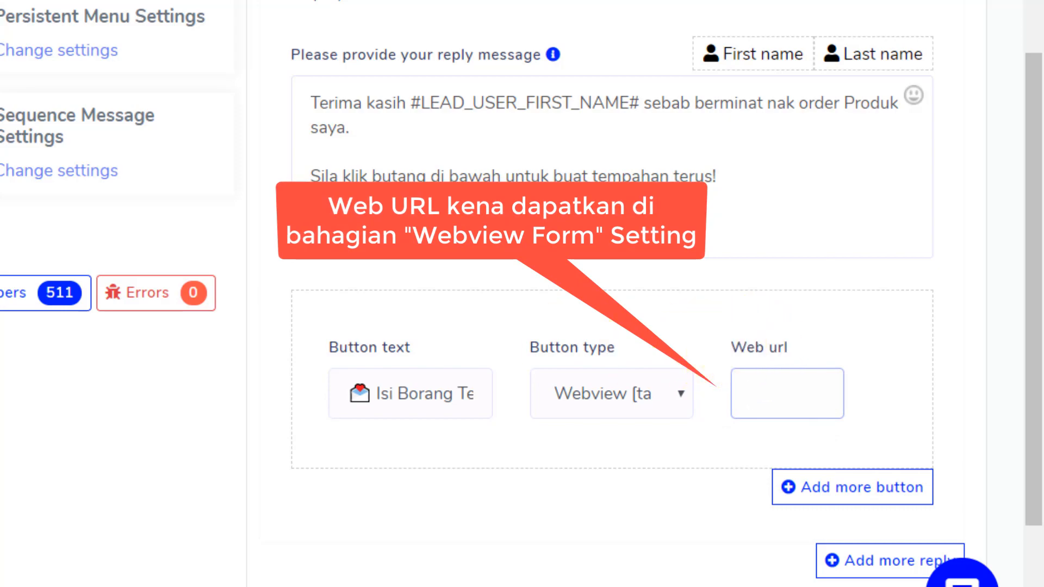
pyautogui.rightClick(72, 355)
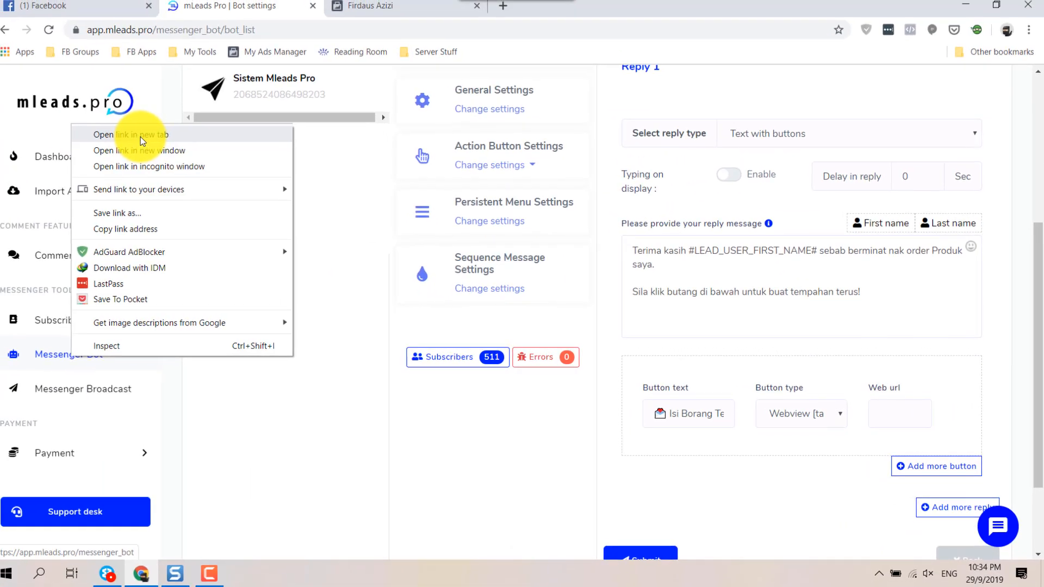
pyautogui.click(140, 136)
# Step: In the new tab, copy the order form's public webview URL from the Webform Builder
pyautogui.click(387, 5)
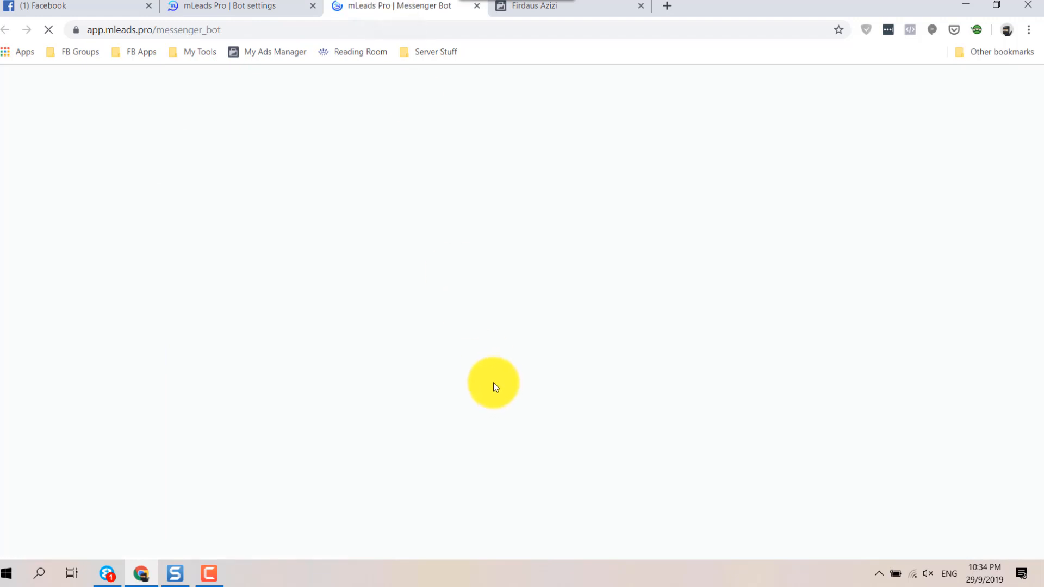
pyautogui.scroll(-3, 334, 379)
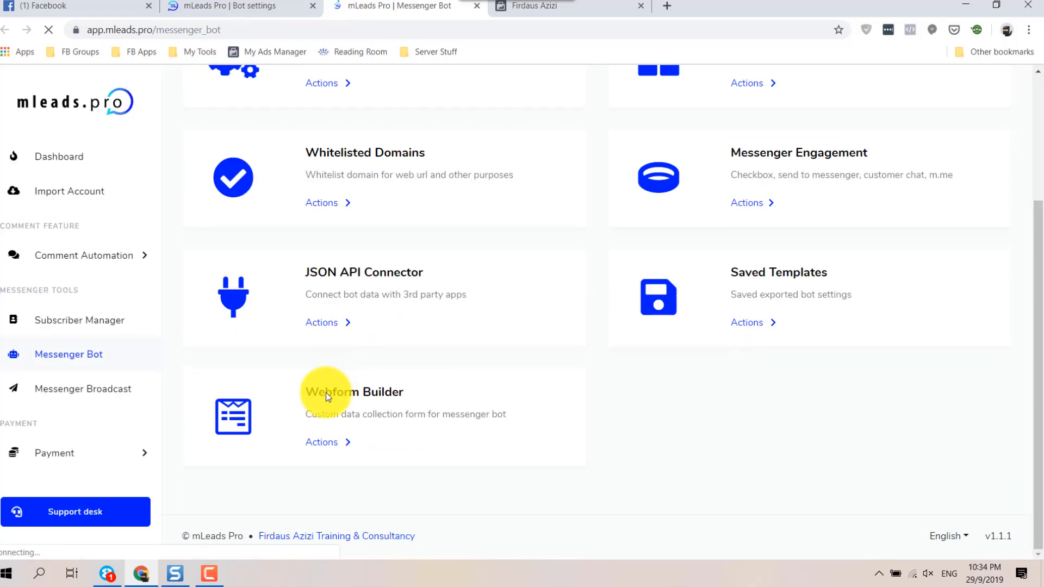
pyautogui.click(322, 444)
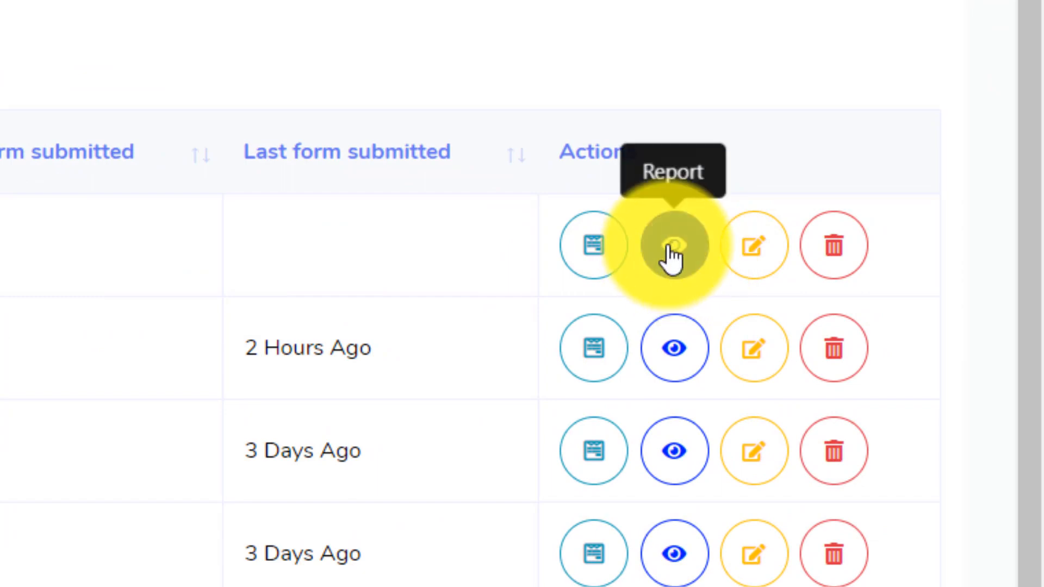
pyautogui.click(597, 255)
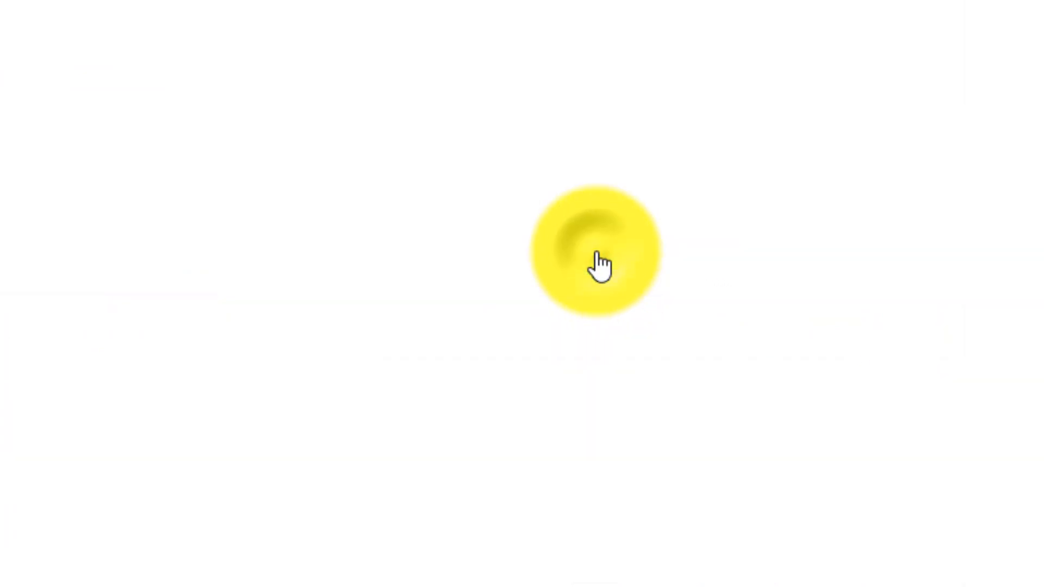
pyautogui.click(390, 42)
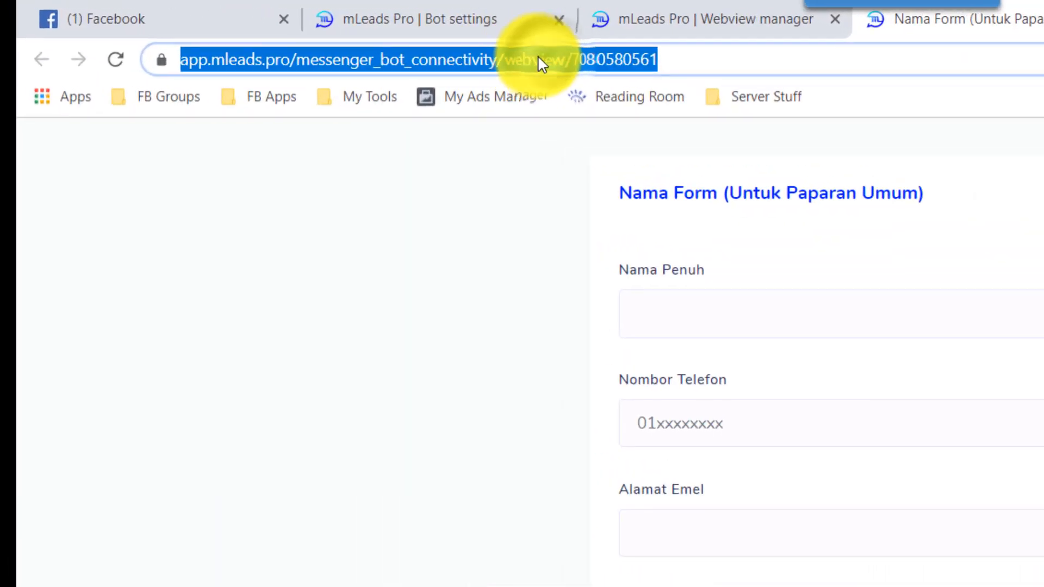
pyautogui.rightClick(387, 42)
pyautogui.click(600, 223)
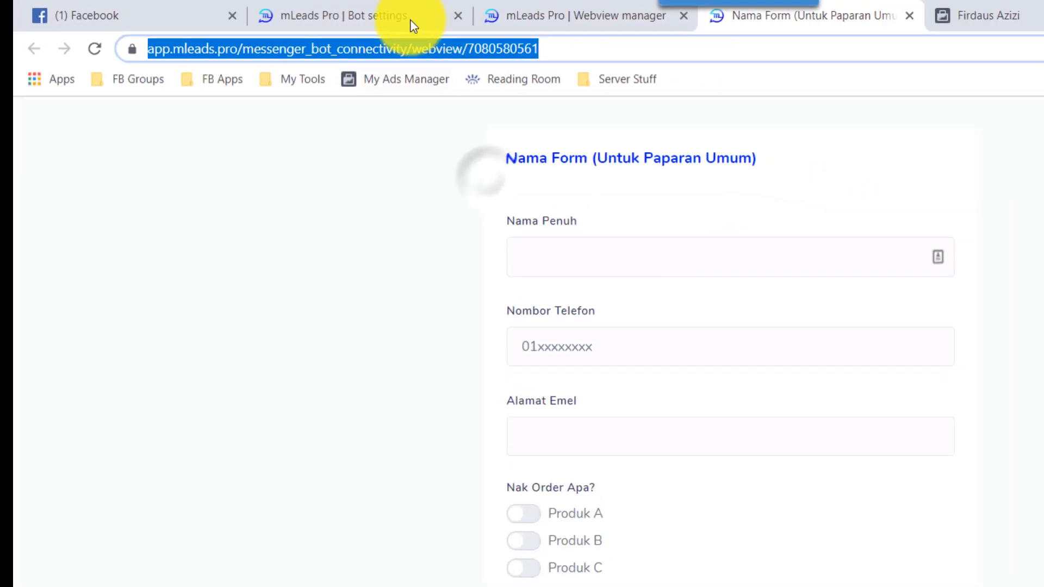
pyautogui.click(392, 19)
pyautogui.click(734, 219)
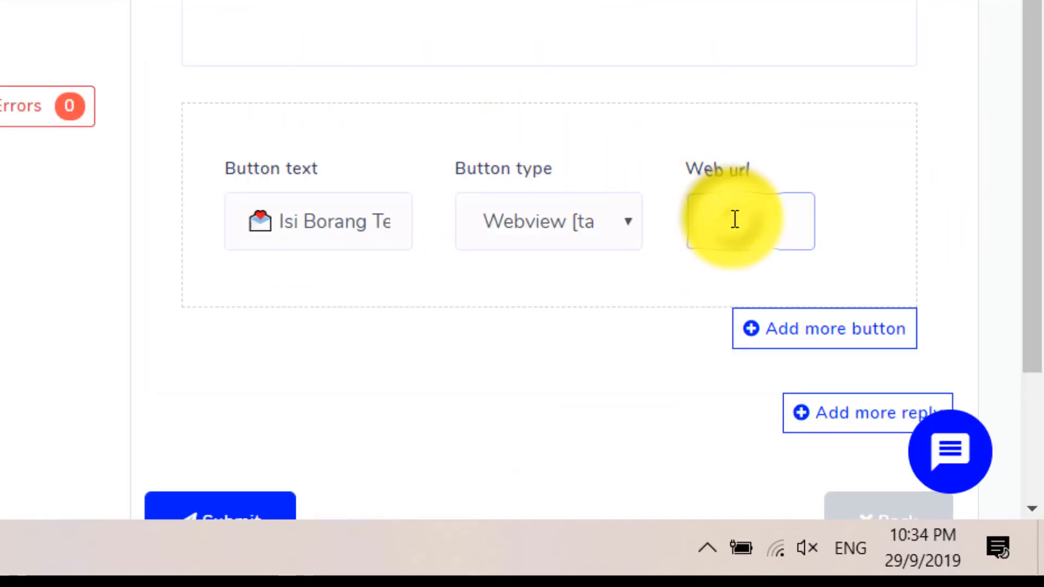
# Step: Paste the form URL into the first button, then add a second 😅 WhatsApp button of type Web url
pyautogui.hotkey('ctrl', 'v')
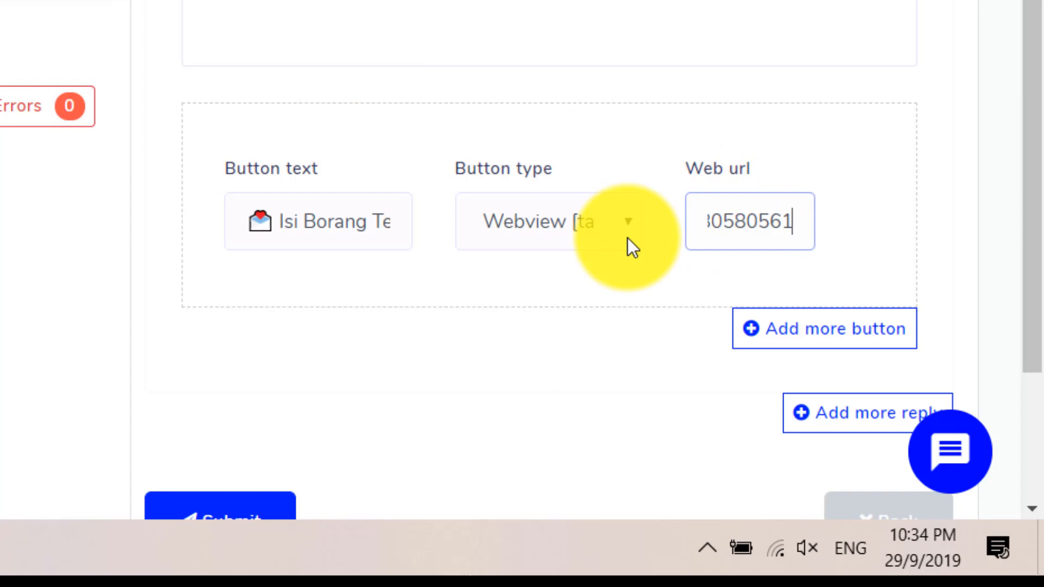
pyautogui.click(813, 337)
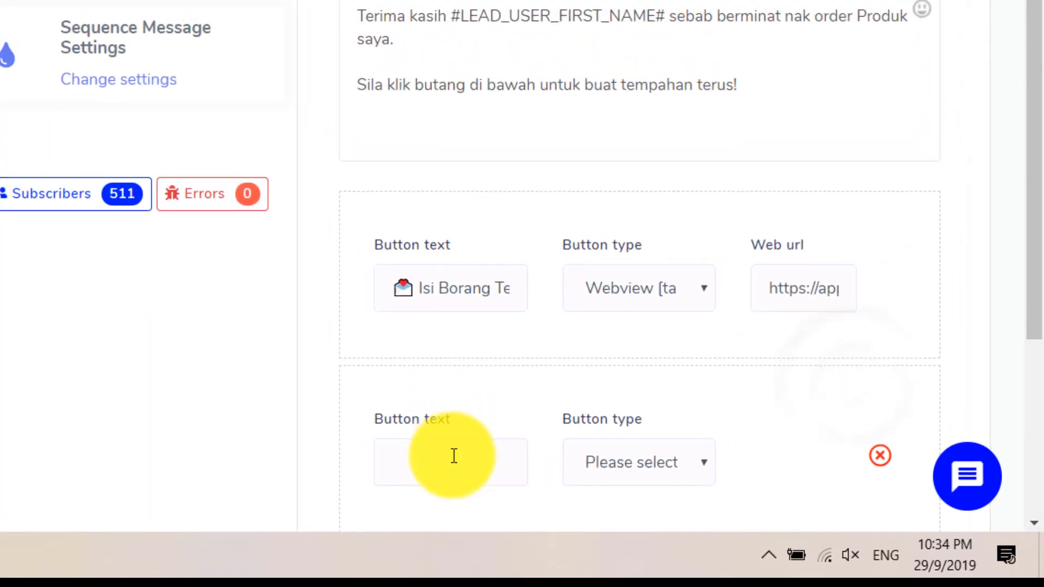
pyautogui.click(454, 456)
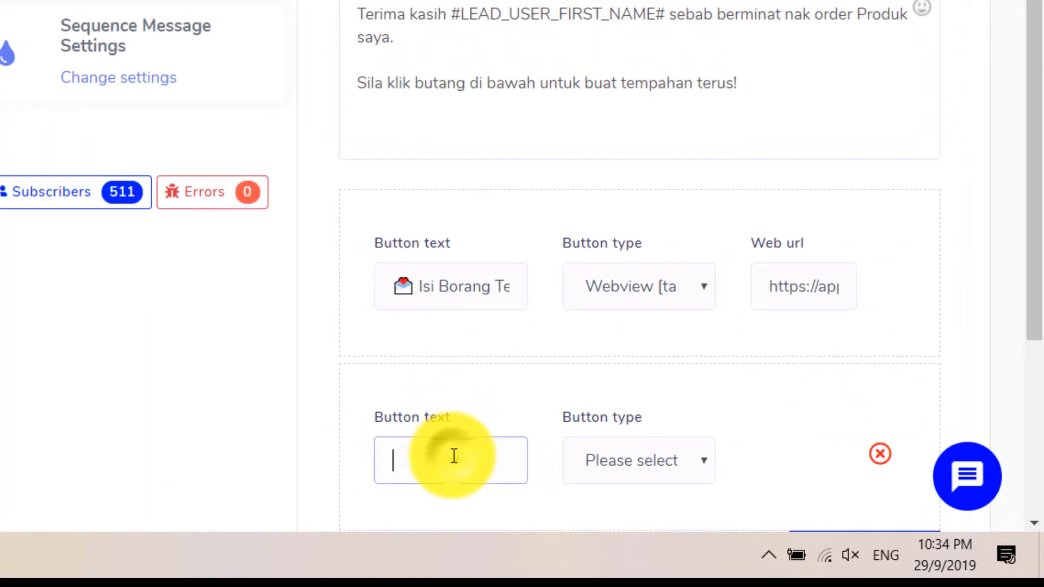
pyautogui.scroll(-5, 454, 456)
pyautogui.press('super+period')
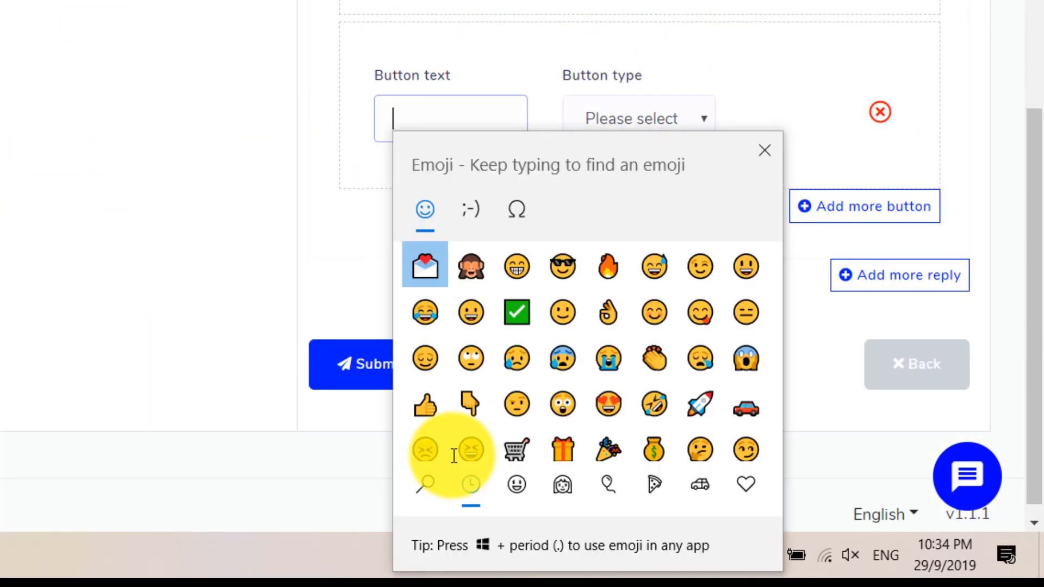
pyautogui.click(654, 266)
pyautogui.click(763, 151)
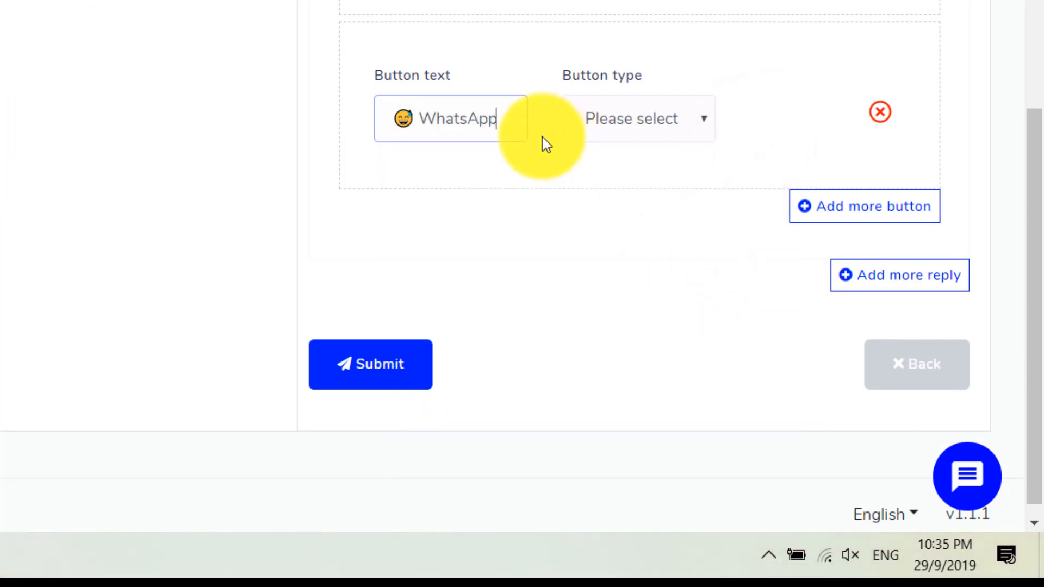
pyautogui.write('WhatsApp ')
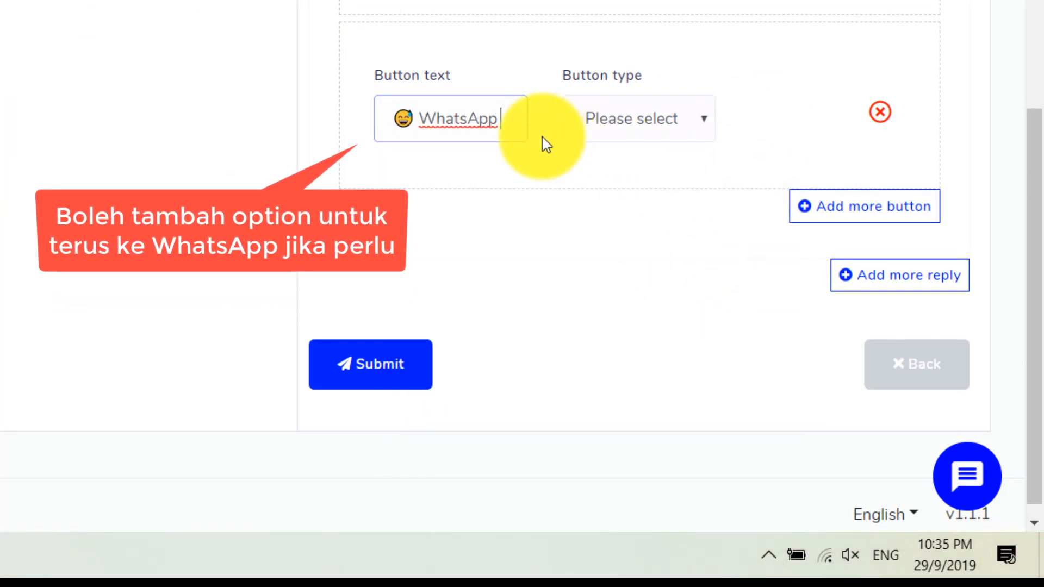
pyautogui.write('Soalan')
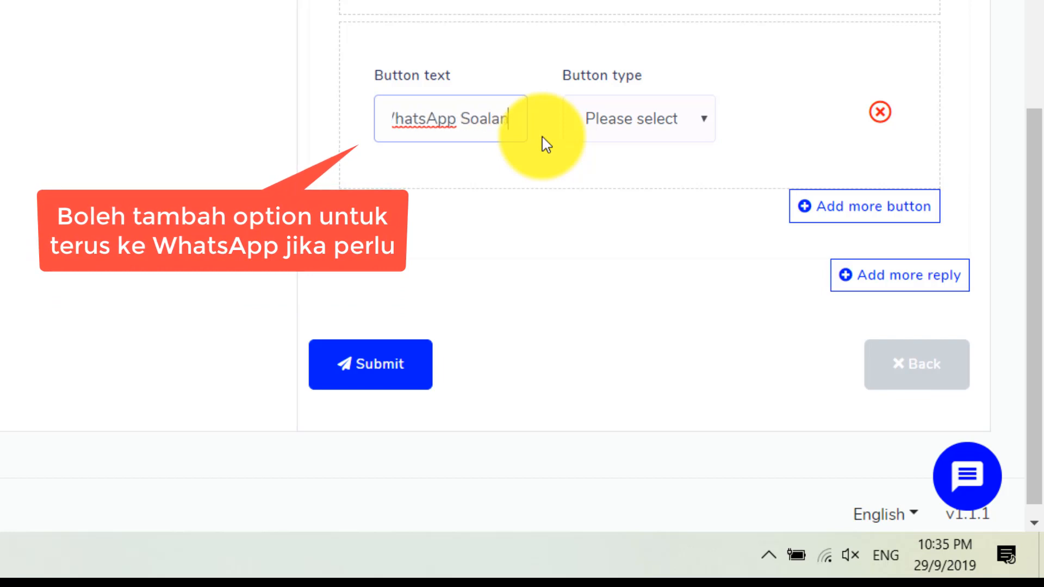
pyautogui.click(647, 129)
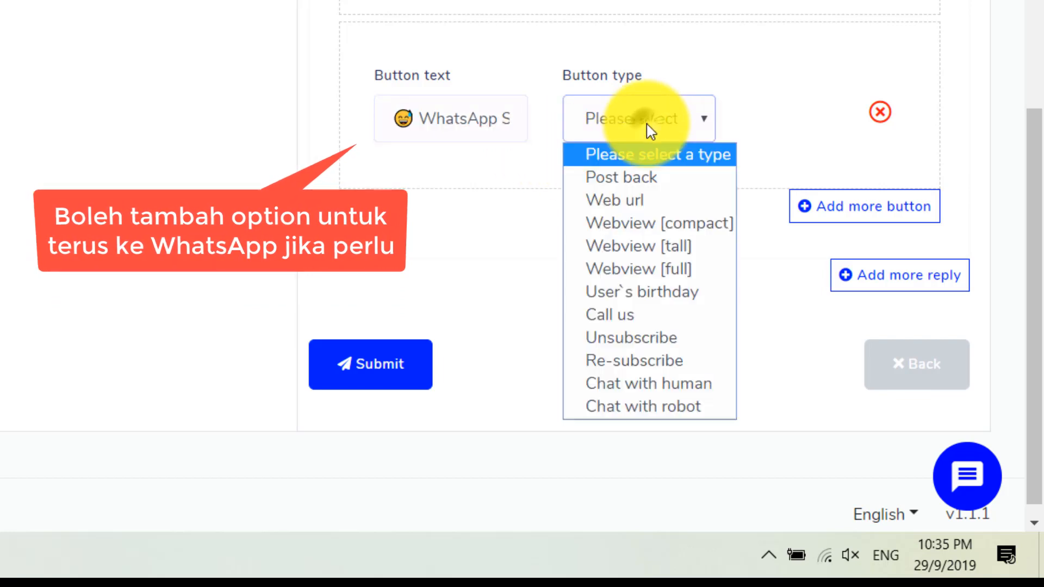
pyautogui.click(637, 201)
# Step: Give the WhatsApp button the wa.me chat link and submit the Nak Order bot reply
pyautogui.click(792, 117)
pyautogui.write('htt')
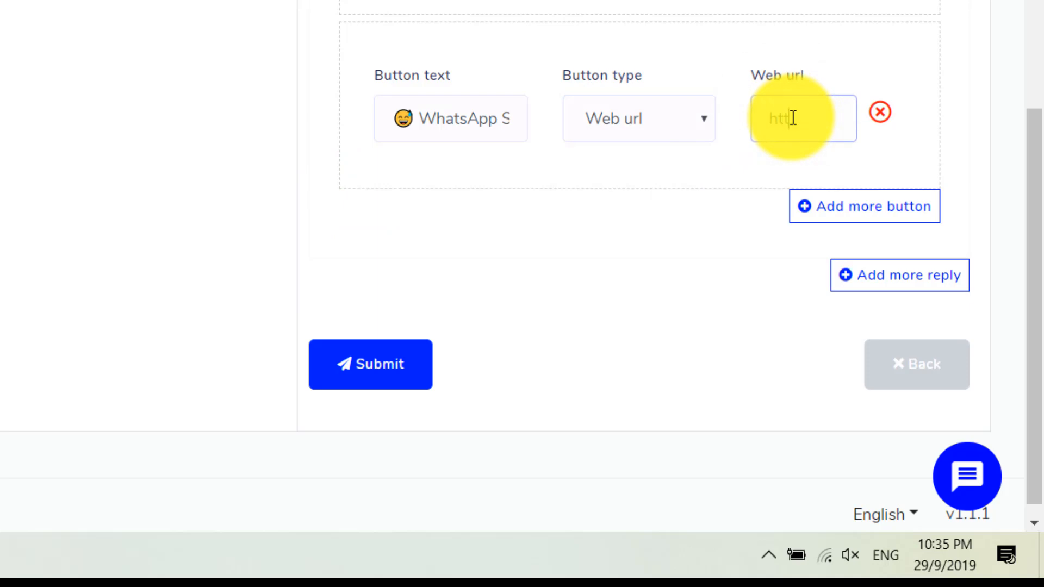
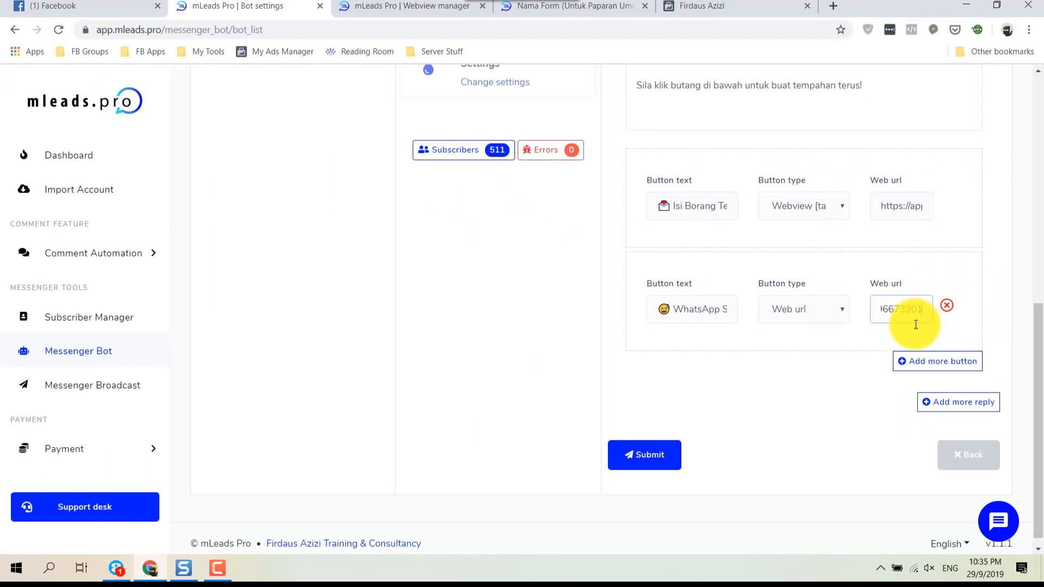
pyautogui.scroll(4, 973, 256)
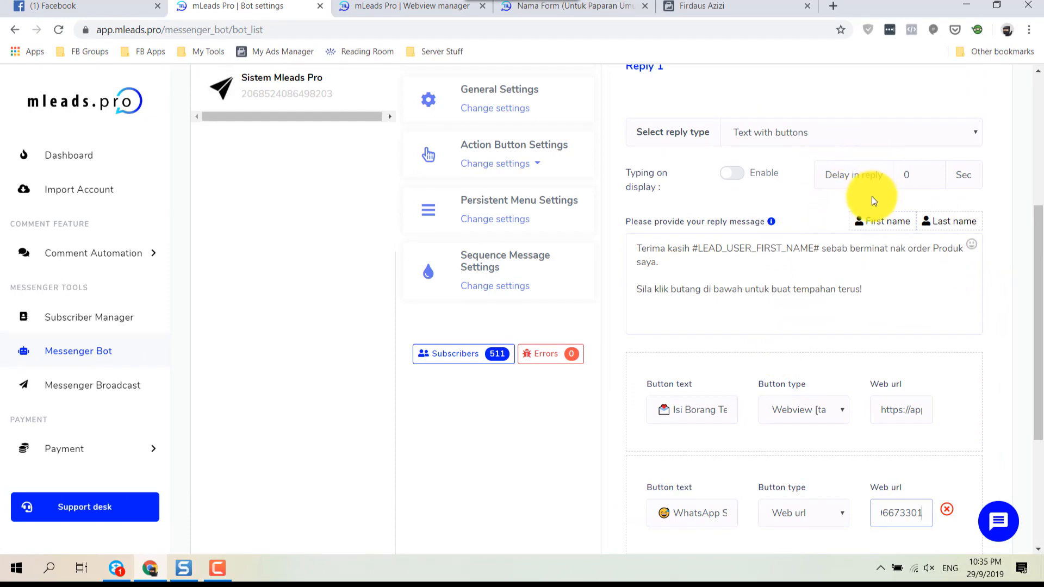
pyautogui.scroll(-1, 920, 368)
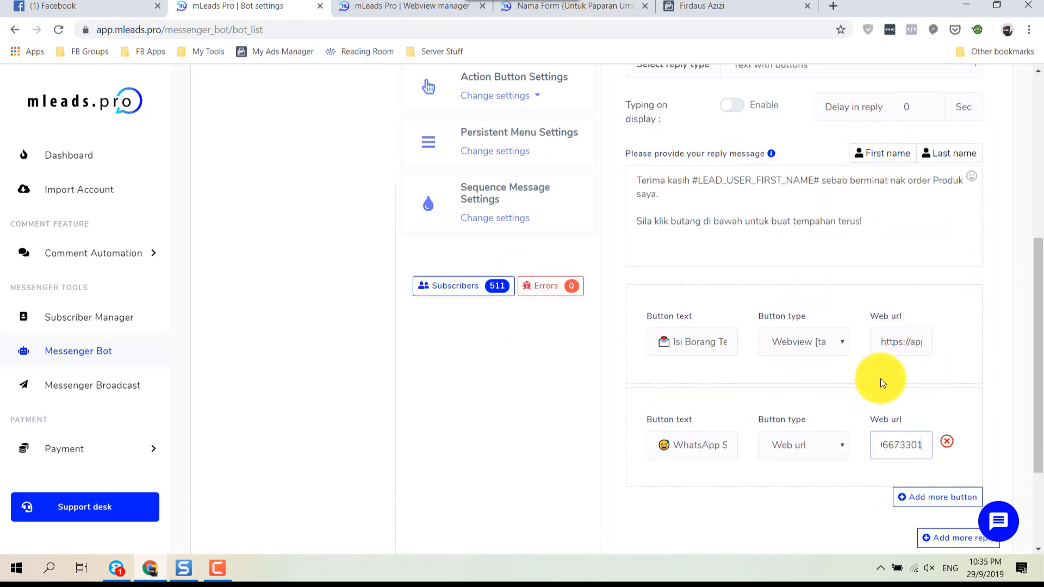
pyautogui.scroll(-2, 879, 378)
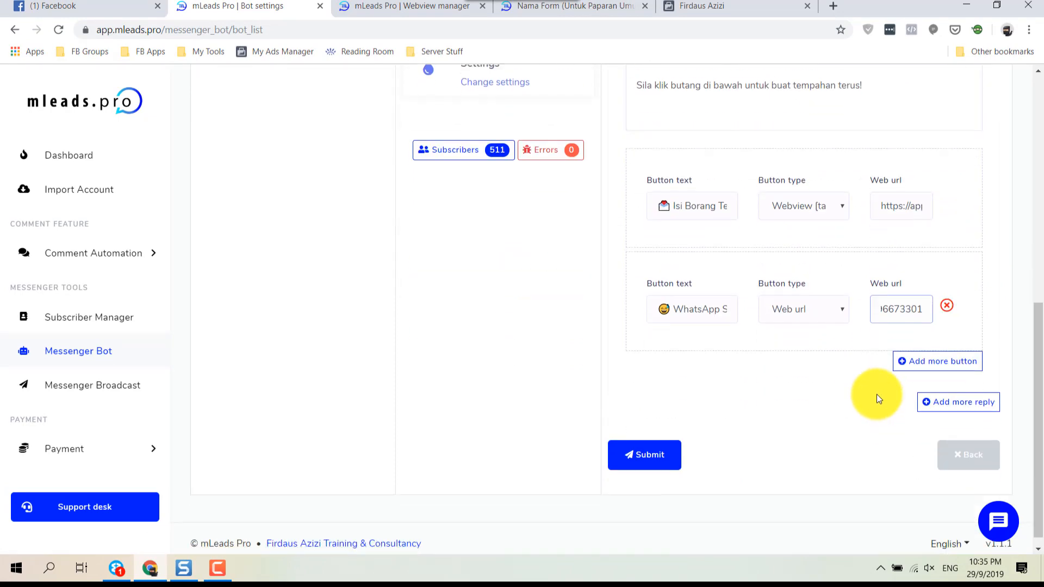
pyautogui.click(647, 458)
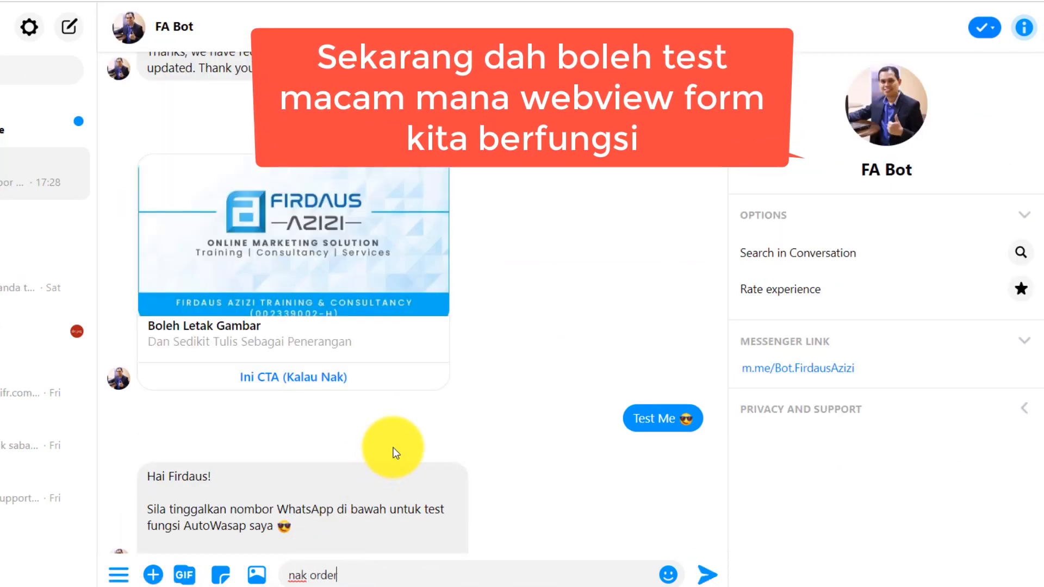
# Step: Send 'nak order' to FA Bot and open the Isi Borang Tempahan form from its reply
pyautogui.press('Return')
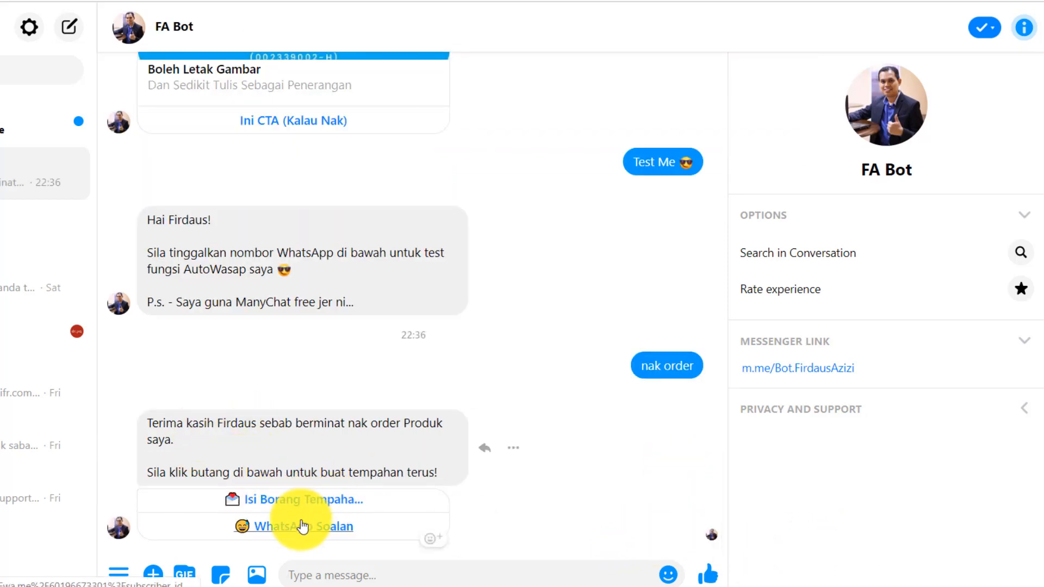
pyautogui.click(311, 504)
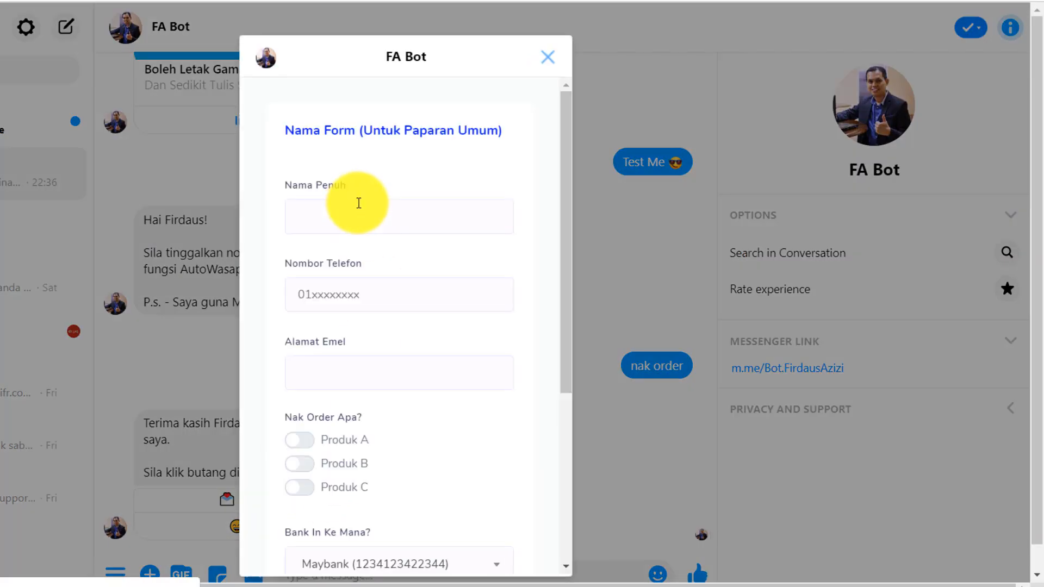
# Step: Fill in the order form's full name, phone number and e-mail fields
pyautogui.click(388, 223)
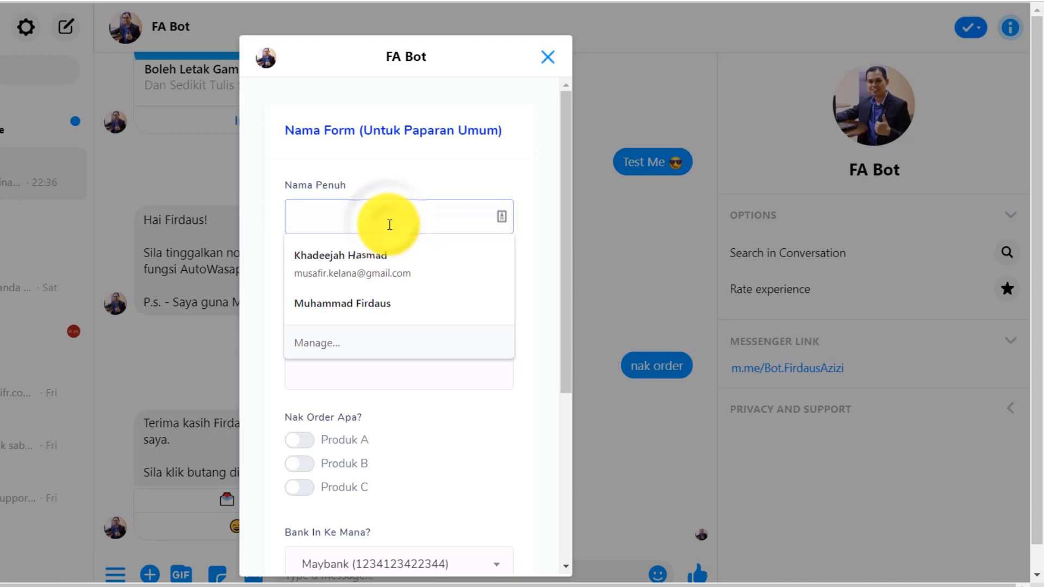
pyautogui.press('Tab')
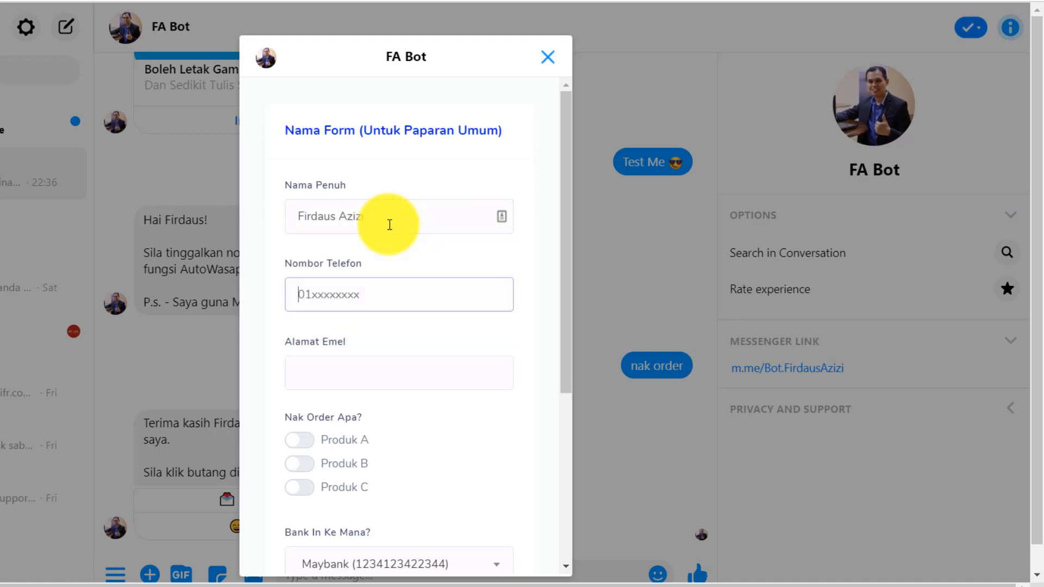
pyautogui.press('Tab')
pyautogui.write('fi')
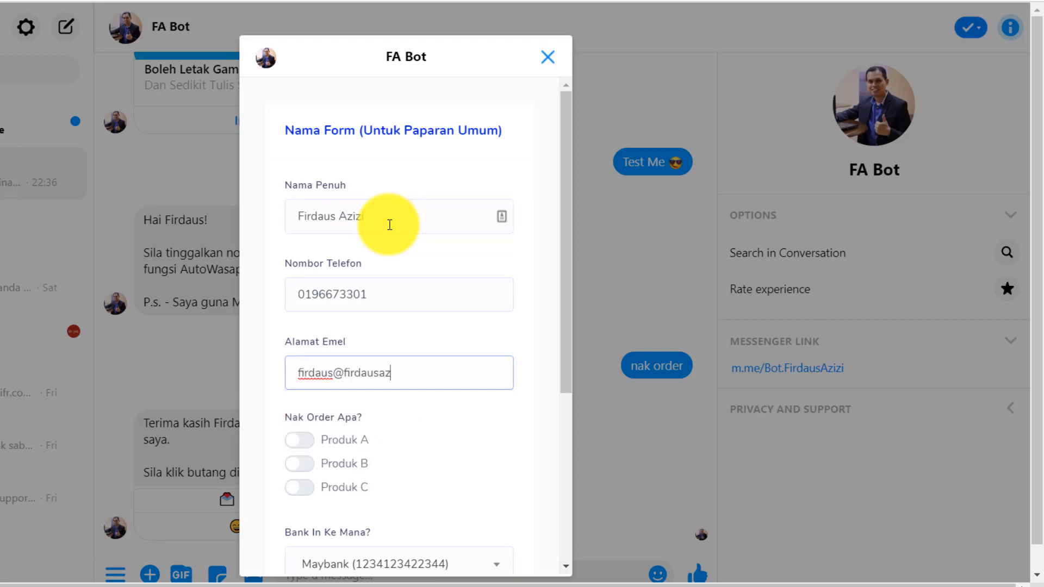
pyautogui.scroll(-3, 279, 408)
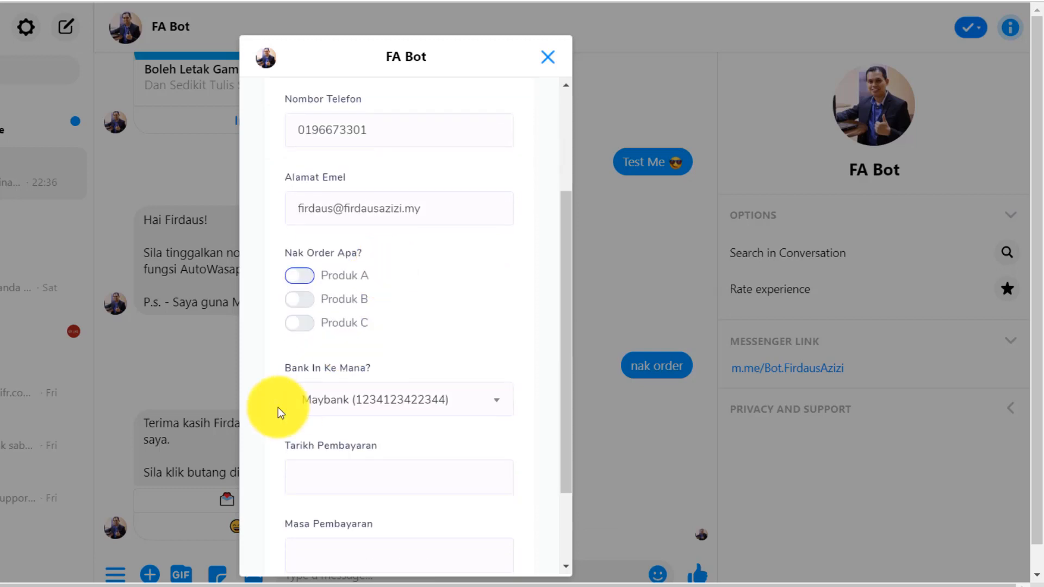
# Step: Choose Produk A, bank CIMB, payment date 2019-09-29 and payment time 20:30
pyautogui.click(300, 277)
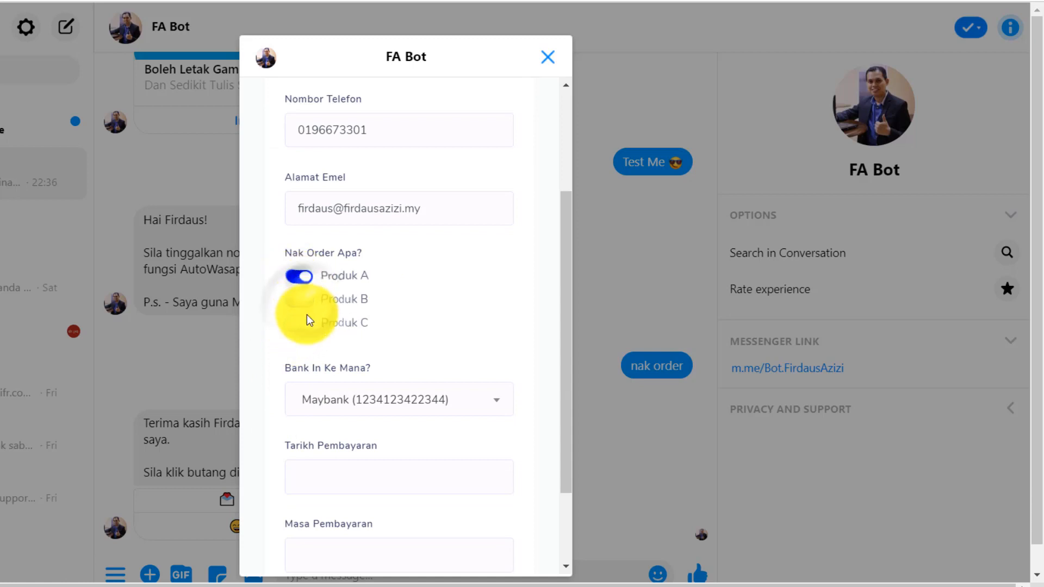
pyautogui.click(378, 401)
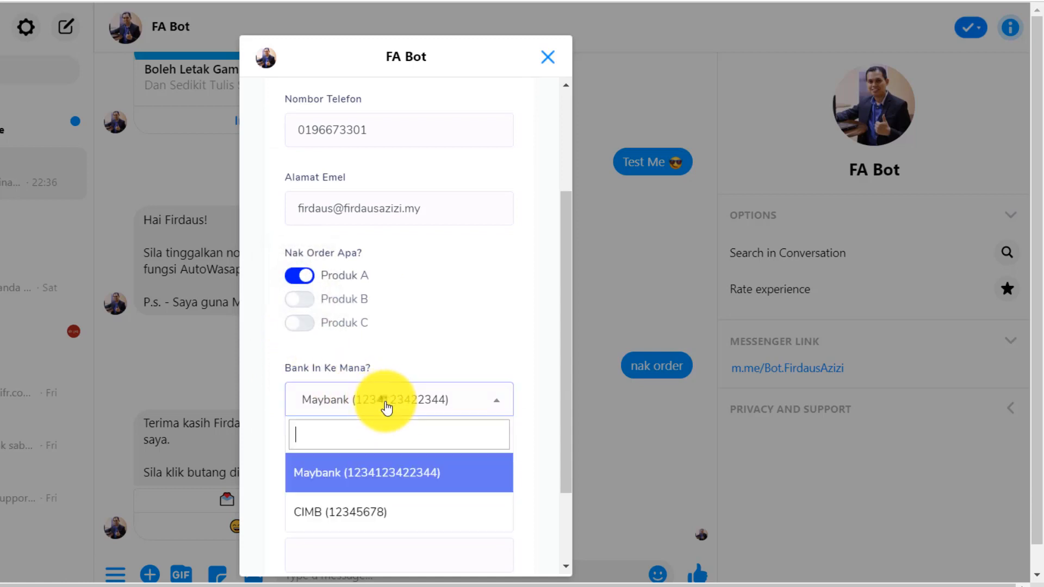
pyautogui.click(389, 501)
pyautogui.scroll(-2, 338, 405)
pyautogui.click(332, 397)
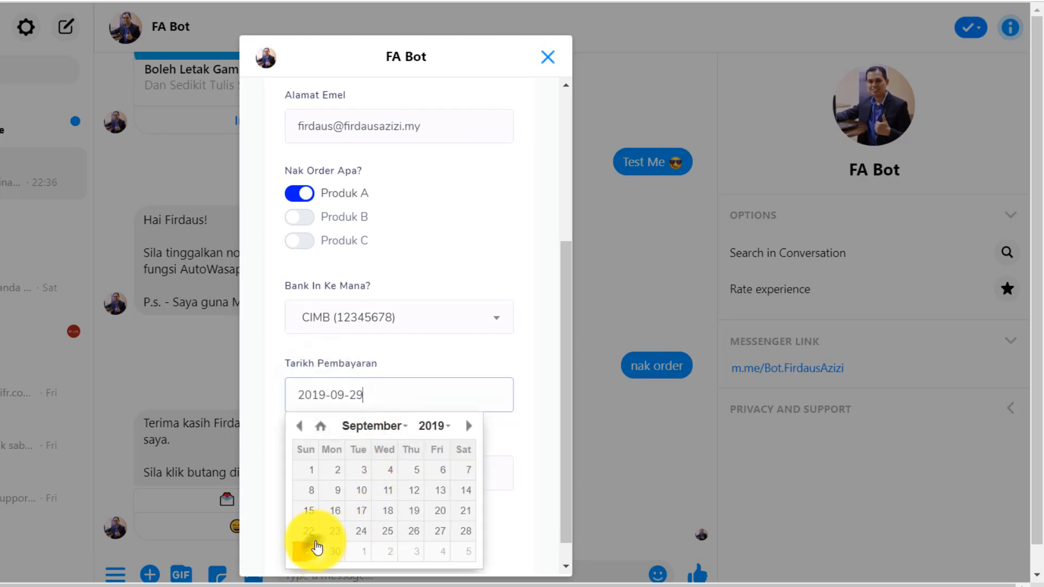
pyautogui.click(449, 351)
pyautogui.click(345, 467)
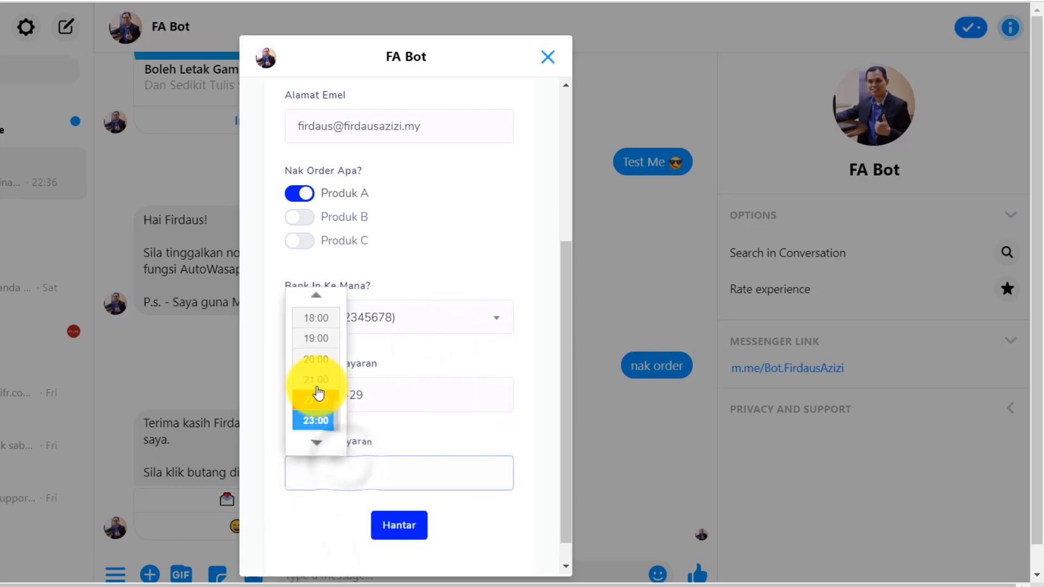
pyautogui.click(314, 359)
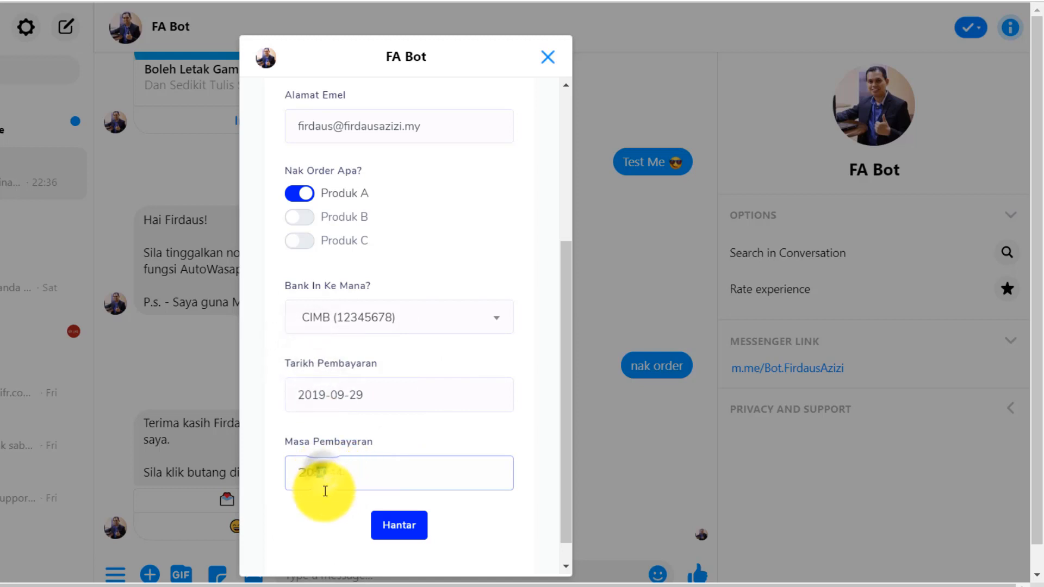
pyautogui.write('30:44')
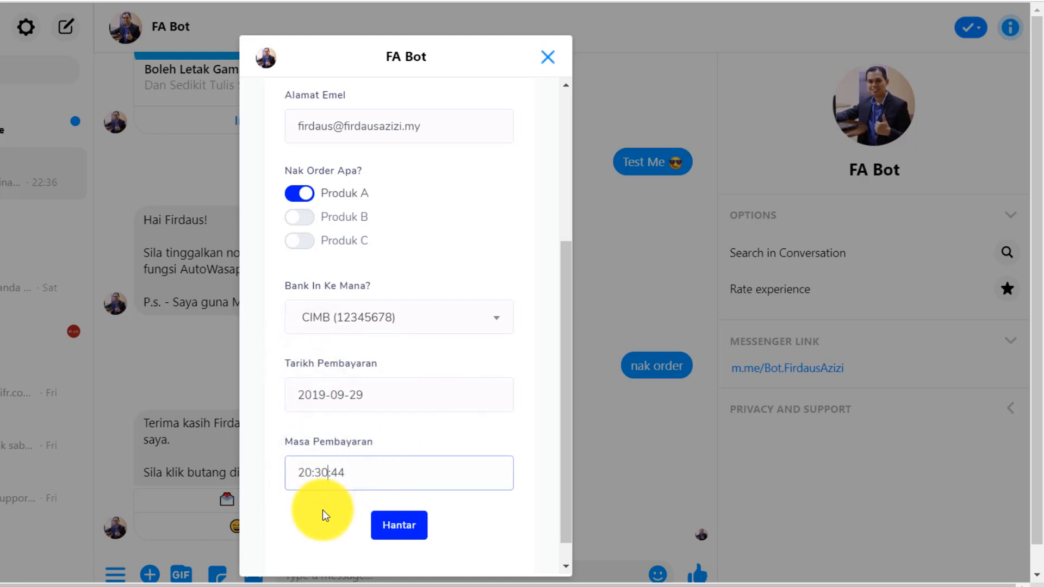
# Step: Submit the form, check FA Bot's thank-you reply, and return to Webview Manager
pyautogui.click(392, 528)
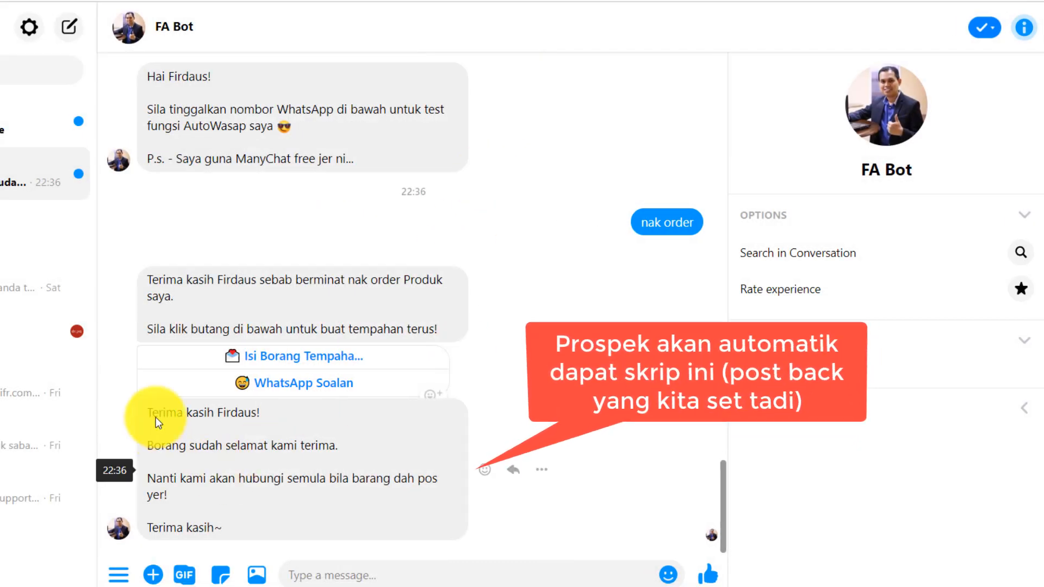
pyautogui.moveTo(147, 411); pyautogui.dragTo(237, 524)
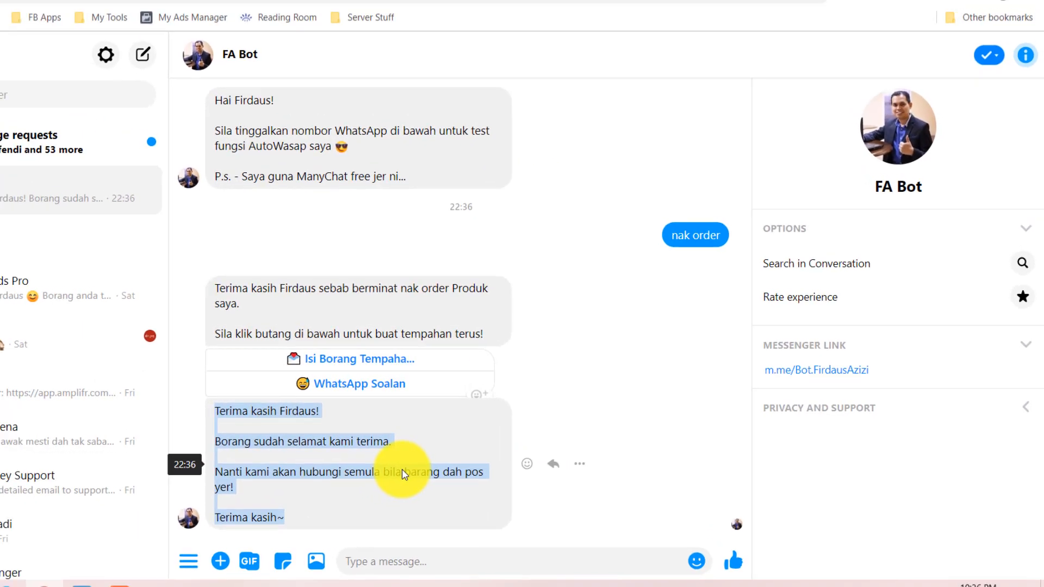
pyautogui.click(396, 9)
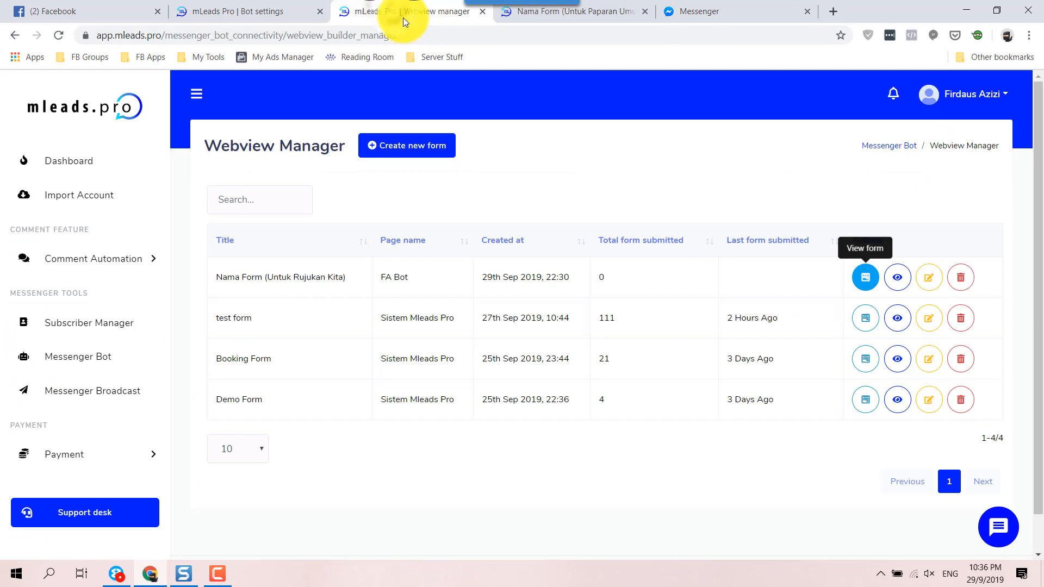
# Step: Reload Webview Manager and review the single subscriber's submitted values in the order form's report
pyautogui.click(62, 35)
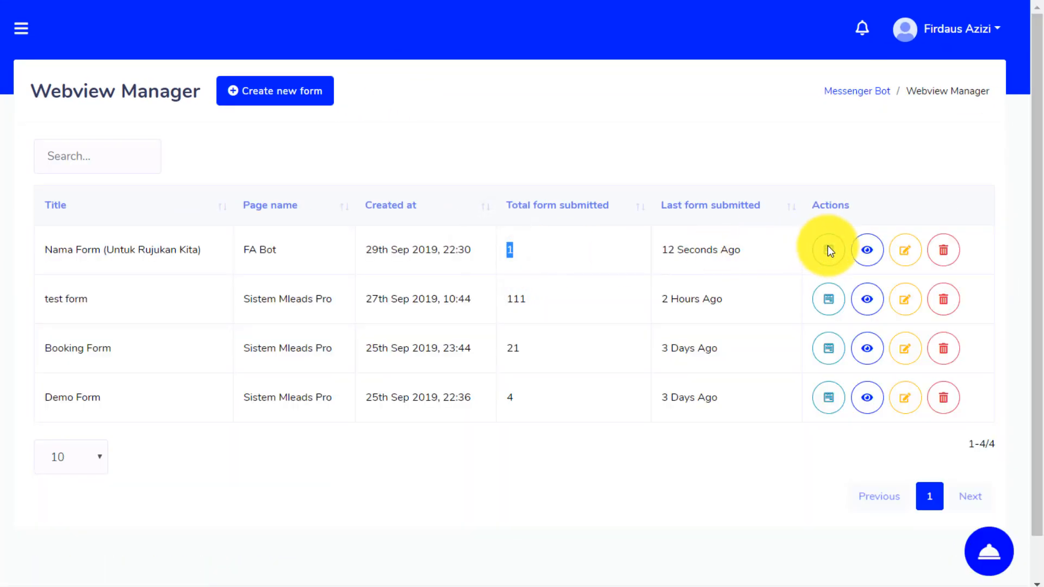
pyautogui.click(867, 250)
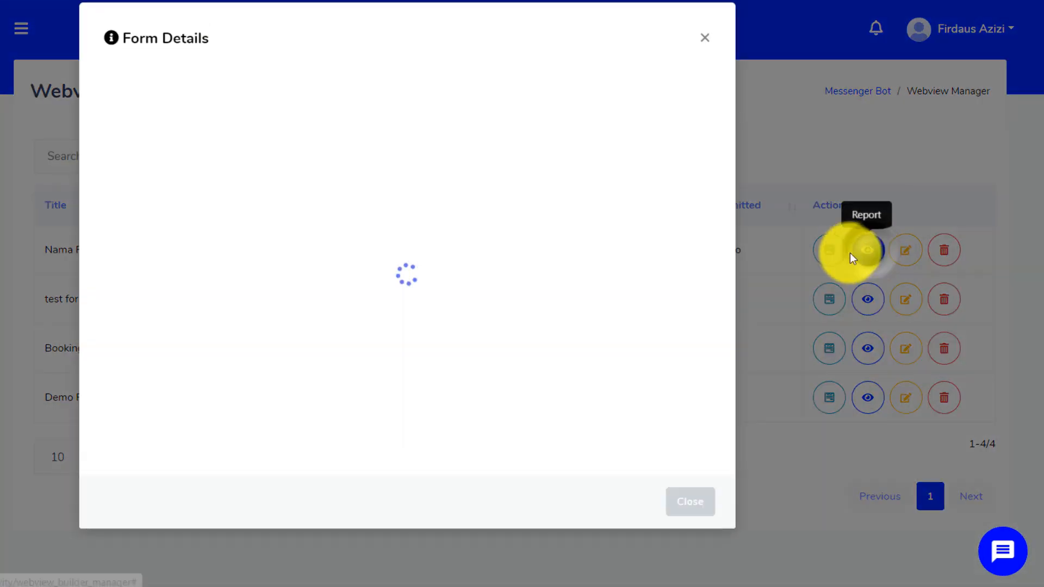
pyautogui.scroll(-2, 275, 364)
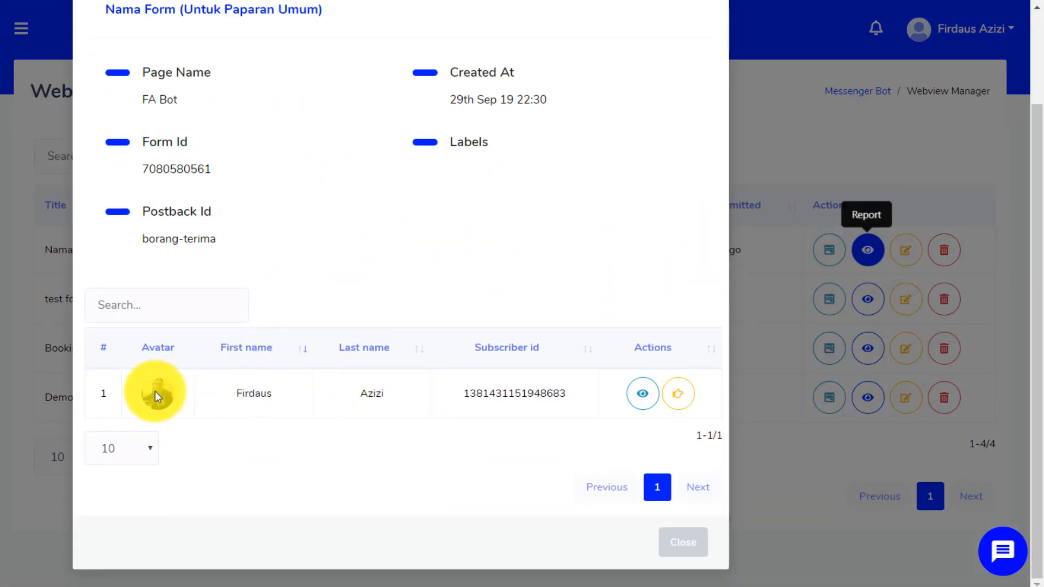
pyautogui.click(644, 397)
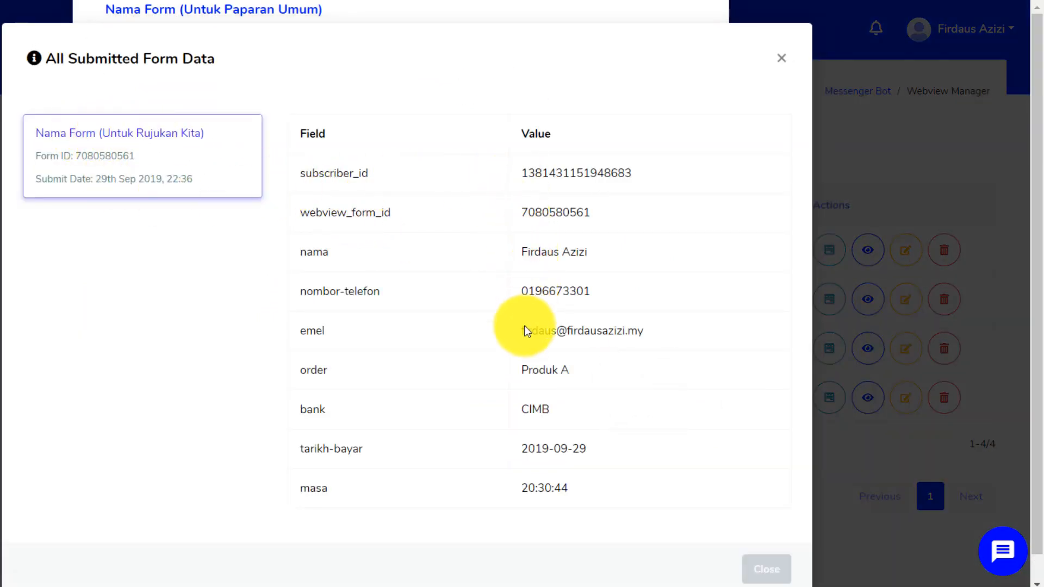
pyautogui.click(778, 569)
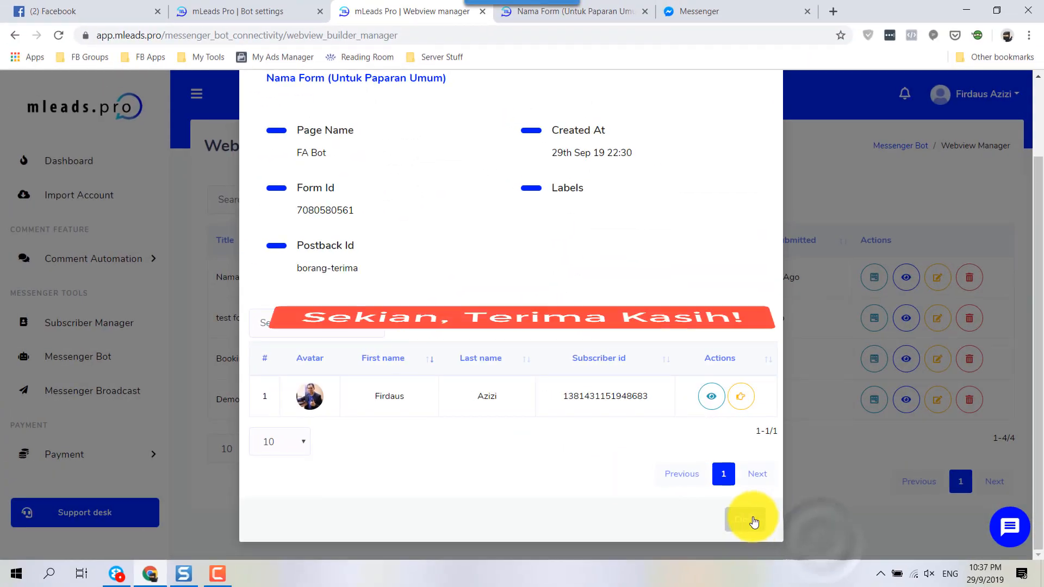